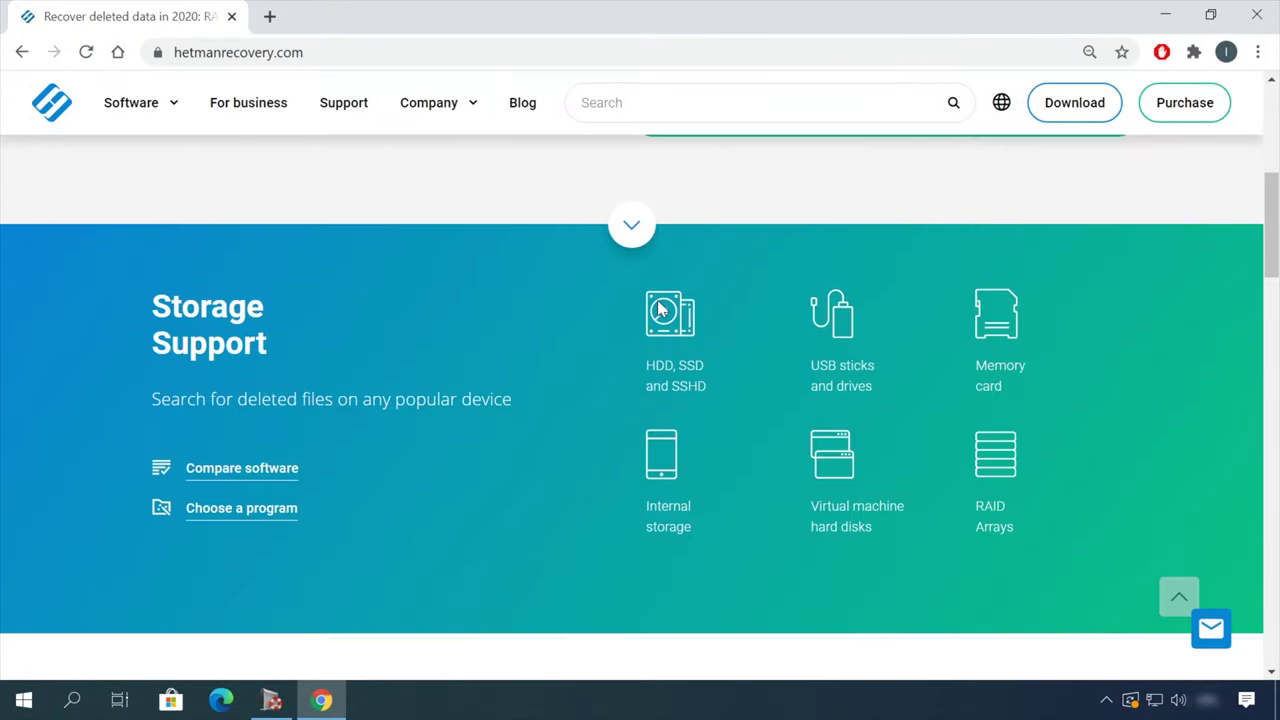
Step: Find Partition Recovery 3.1 among all products on the Hetman site and download its installation file
scroll(660, 310, down, 10)
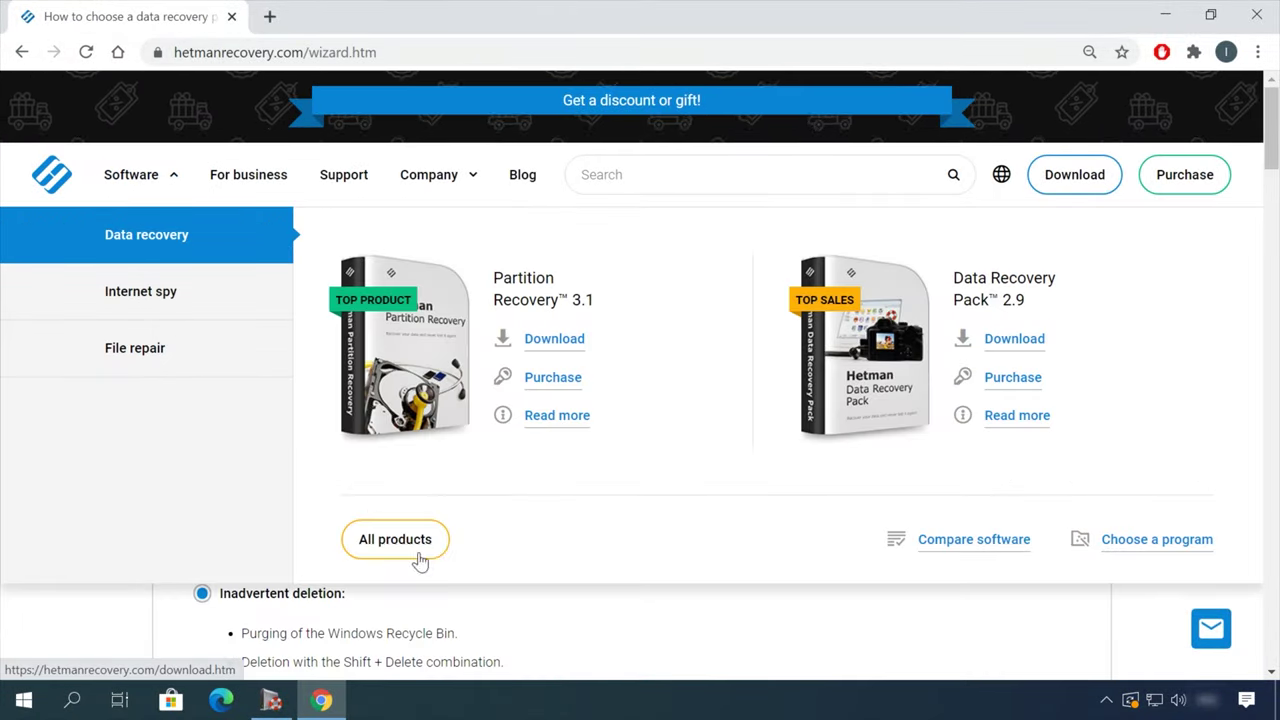
click(420, 560)
scroll(420, 551, down, 7)
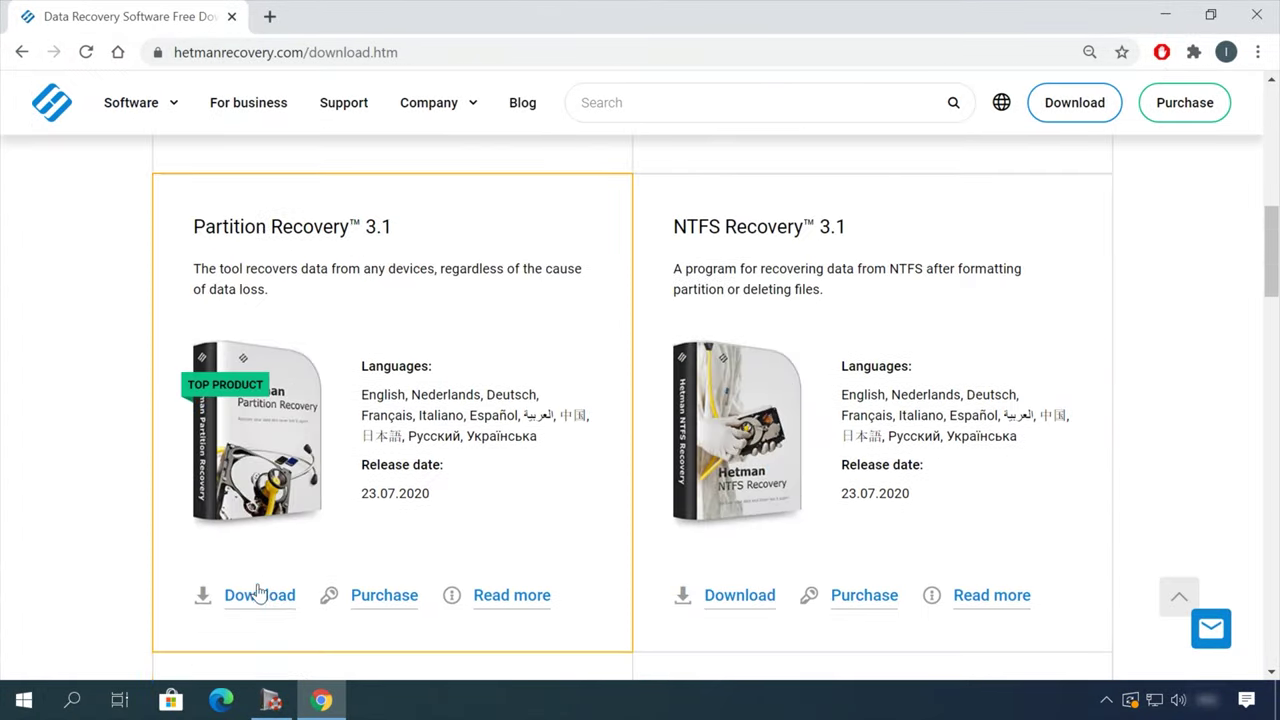
click(258, 594)
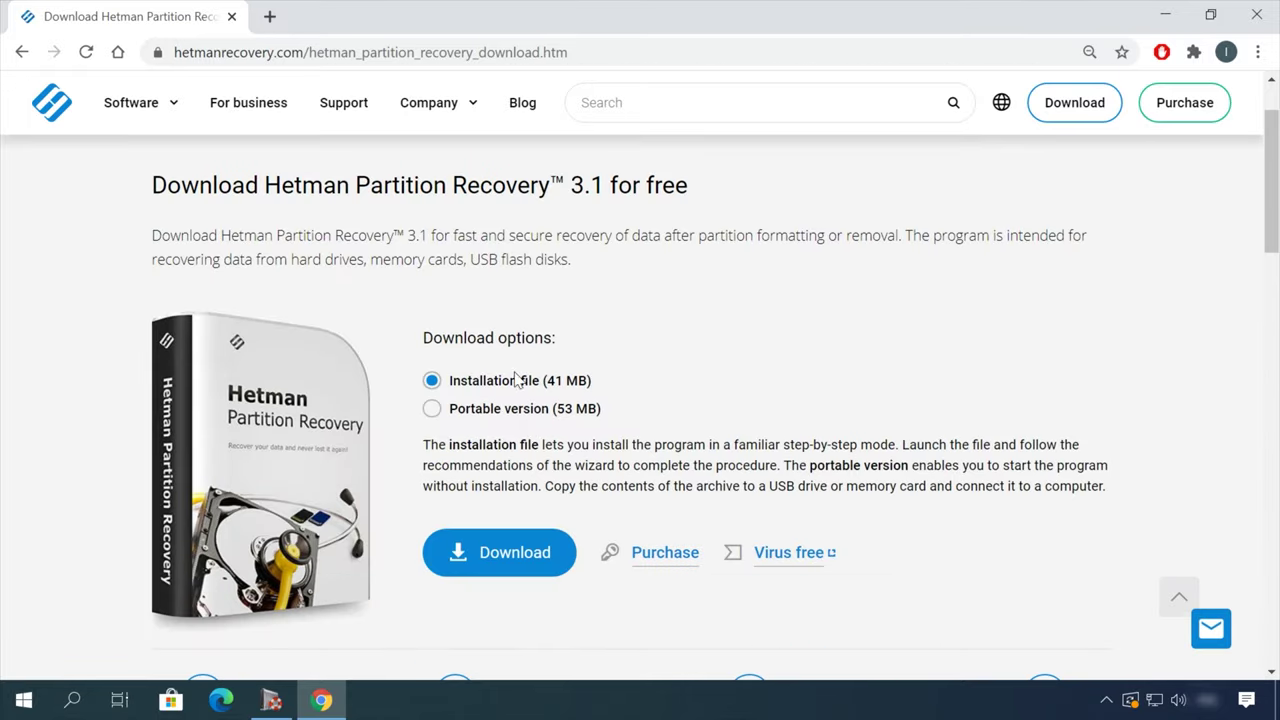
click(508, 562)
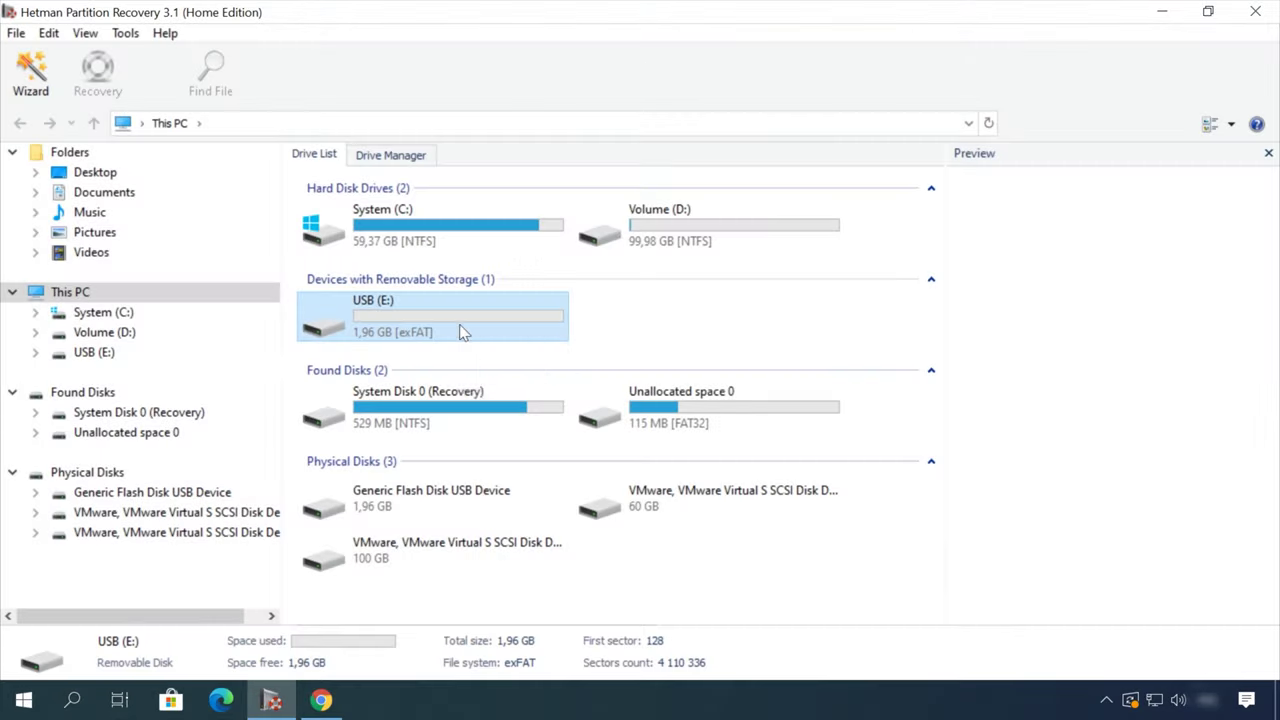
Step: In Hetman Partition Recovery, run a fast scan of the USB (E:) drive and view the documents in its deleted Doc folder
double_click(463, 332)
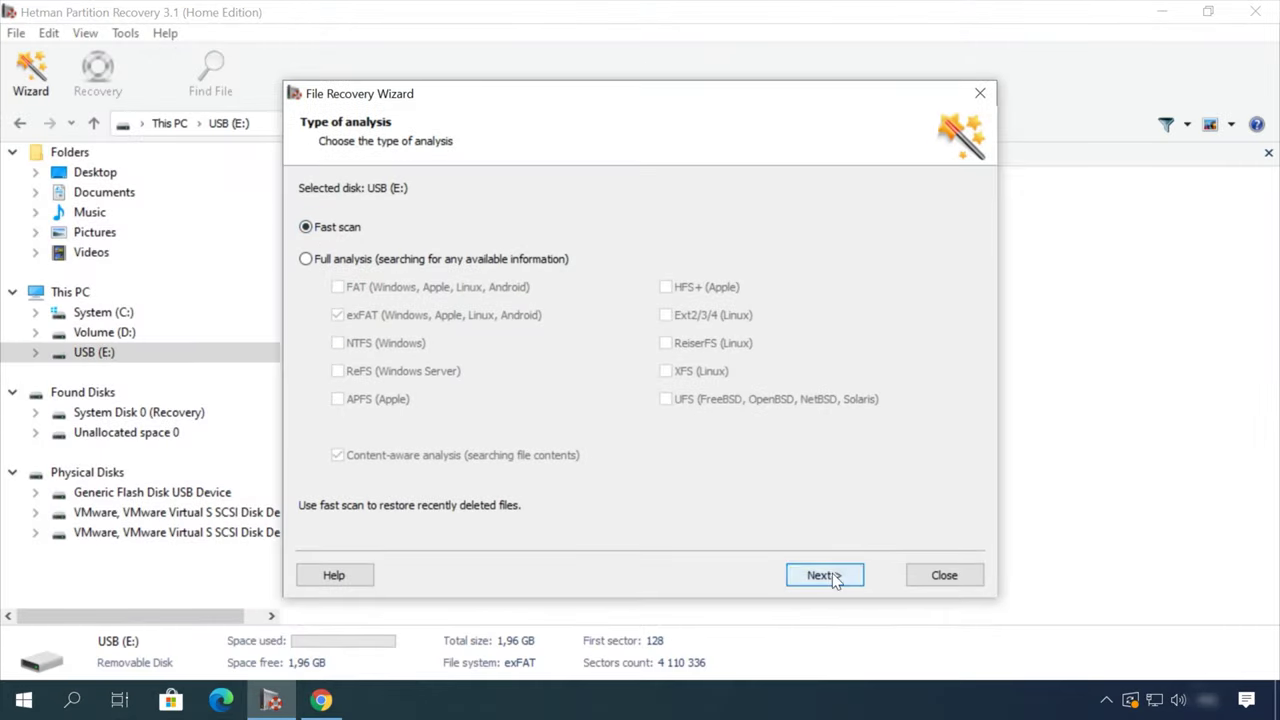
click(825, 575)
double_click(594, 211)
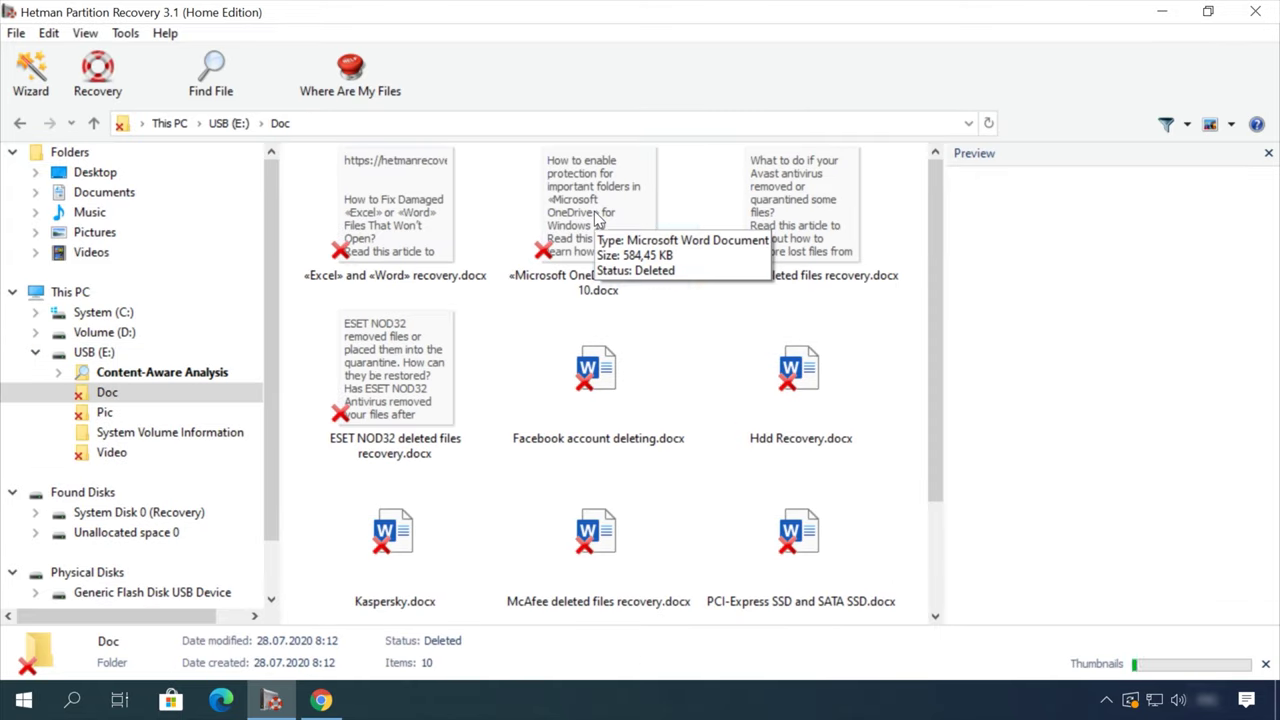
click(598, 220)
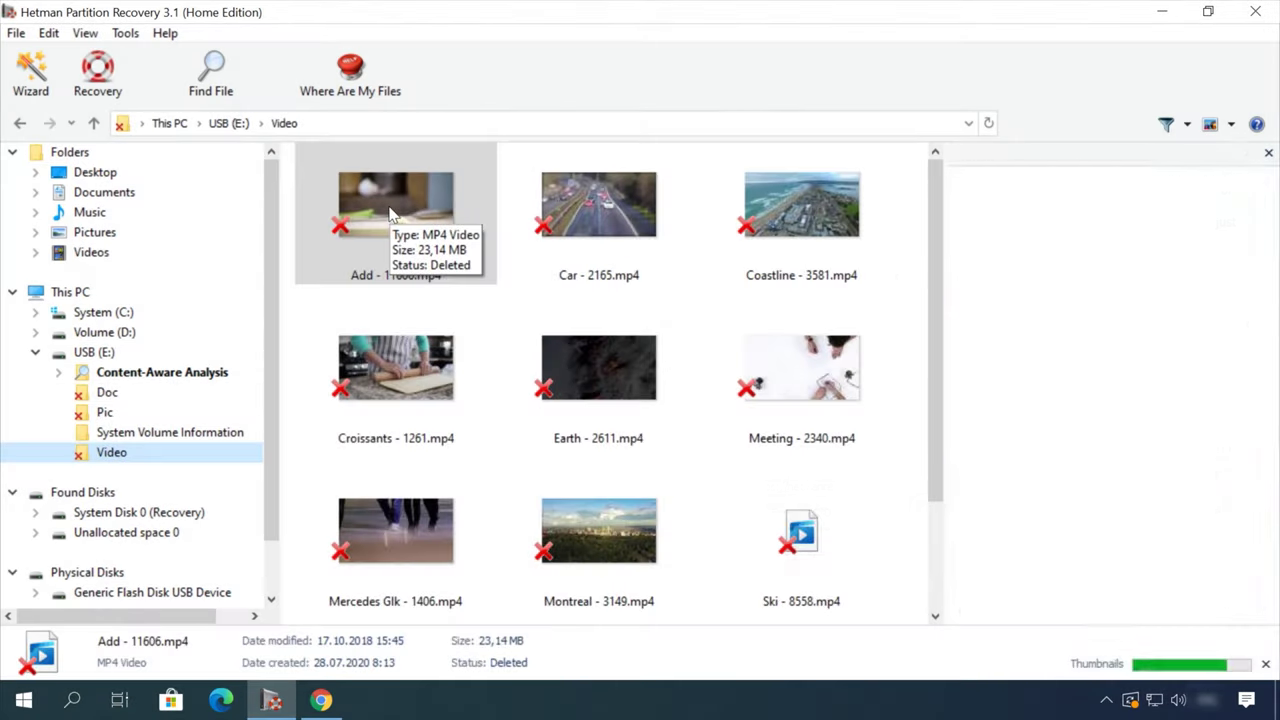
Step: Preview the deleted video Earth - 2611.mp4, skip ahead in its playback, and recover it
click(560, 365)
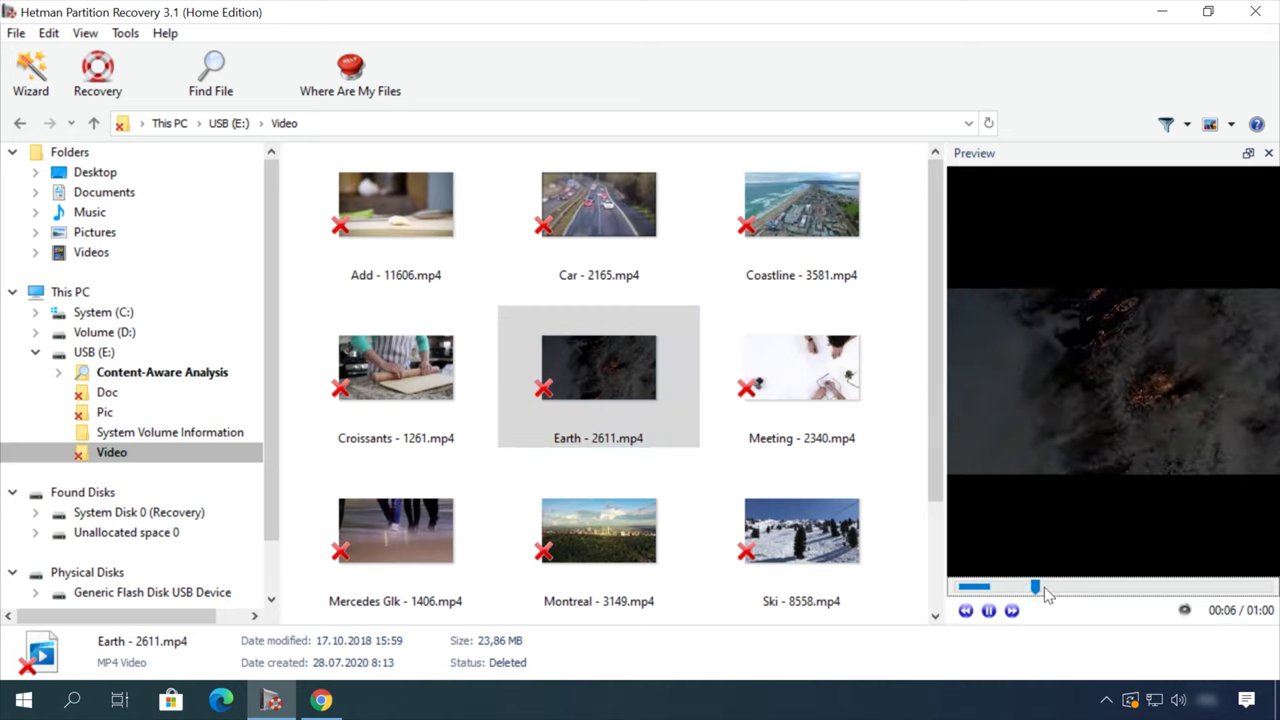
drag(1043, 588, 1072, 588)
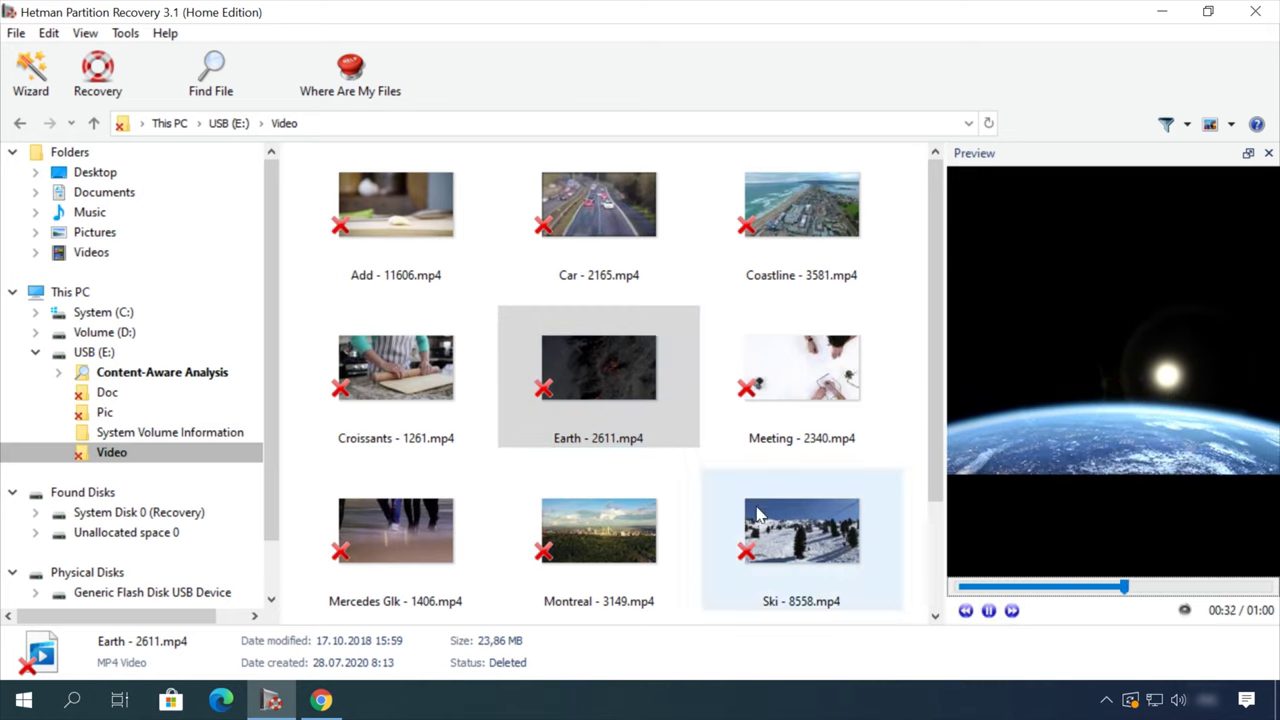
right_click(622, 362)
click(677, 374)
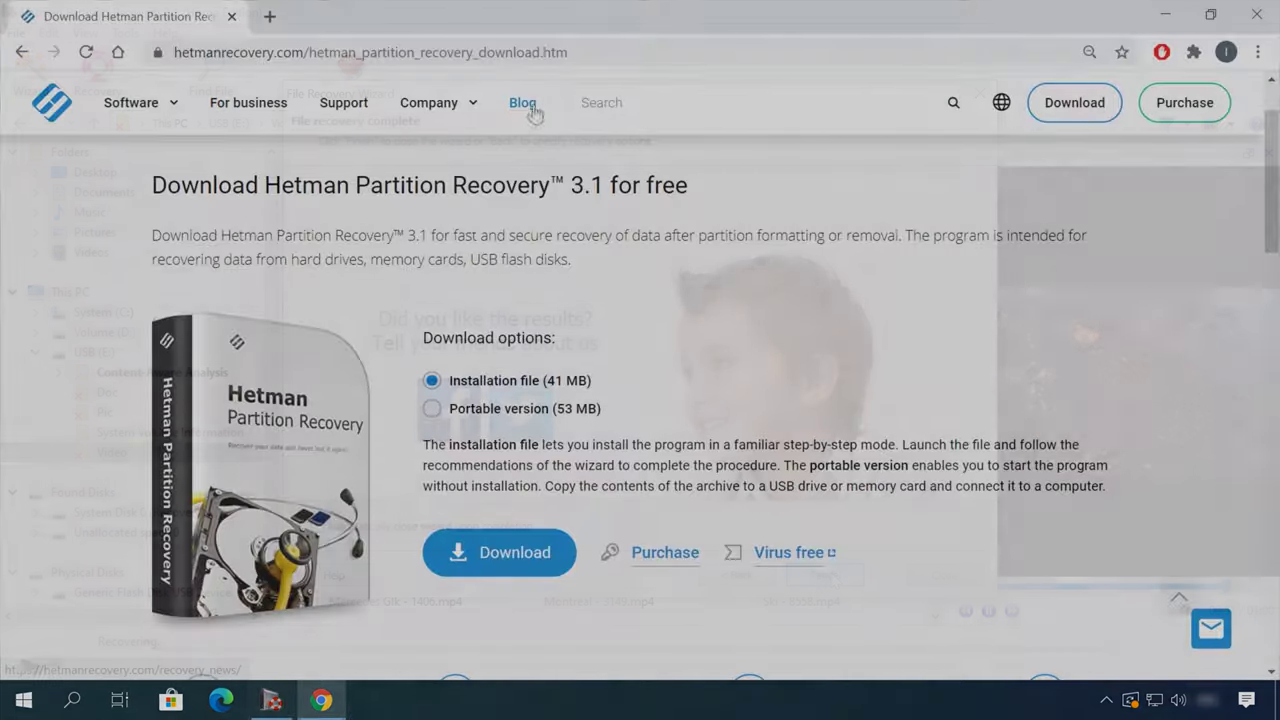
Step: Find the blog article "How to remove files safely from an HDD or SSD in Windows 10" in Chrome and read through it
click(523, 103)
scroll(90, 483, down, 12)
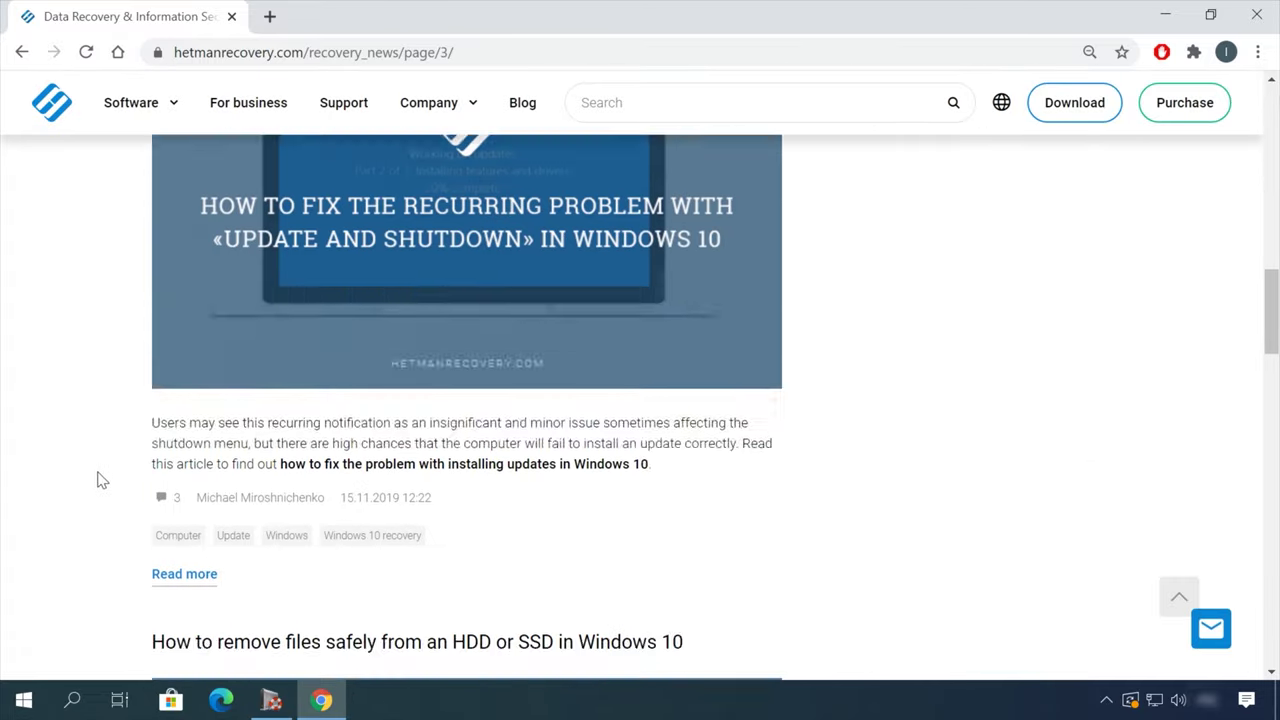
scroll(100, 480, down, 5)
click(580, 153)
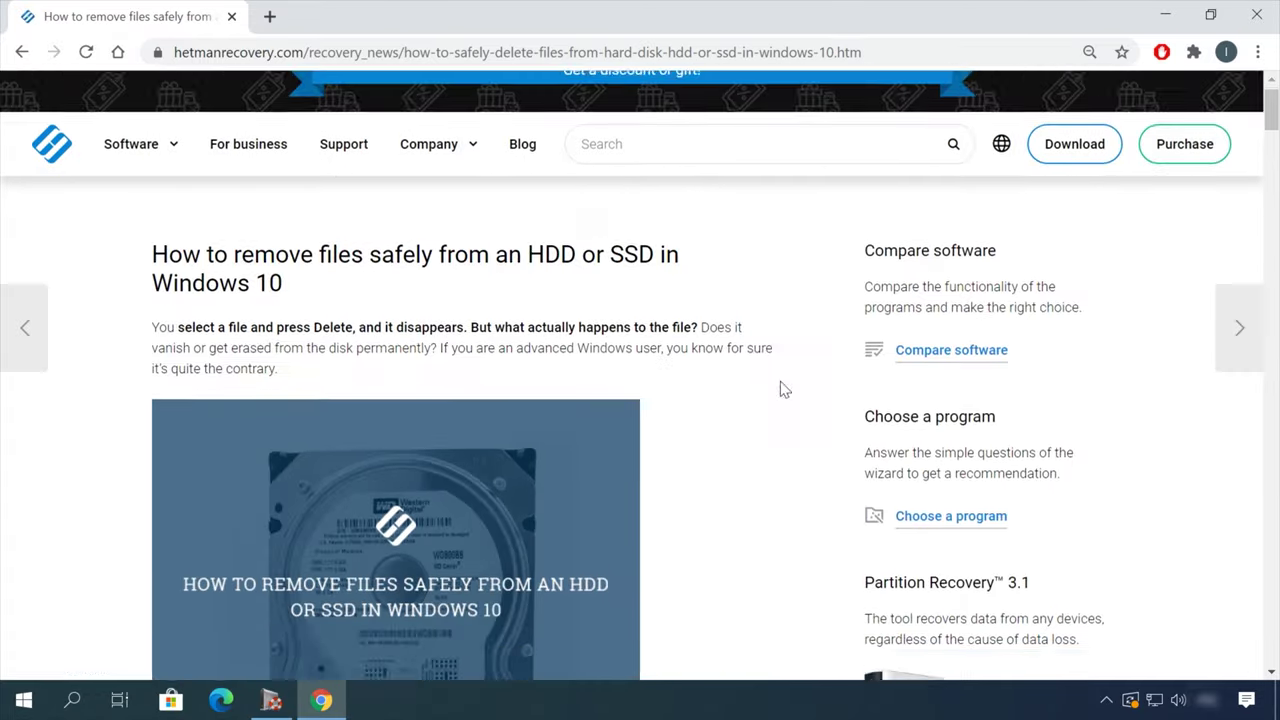
scroll(784, 389, down, 20)
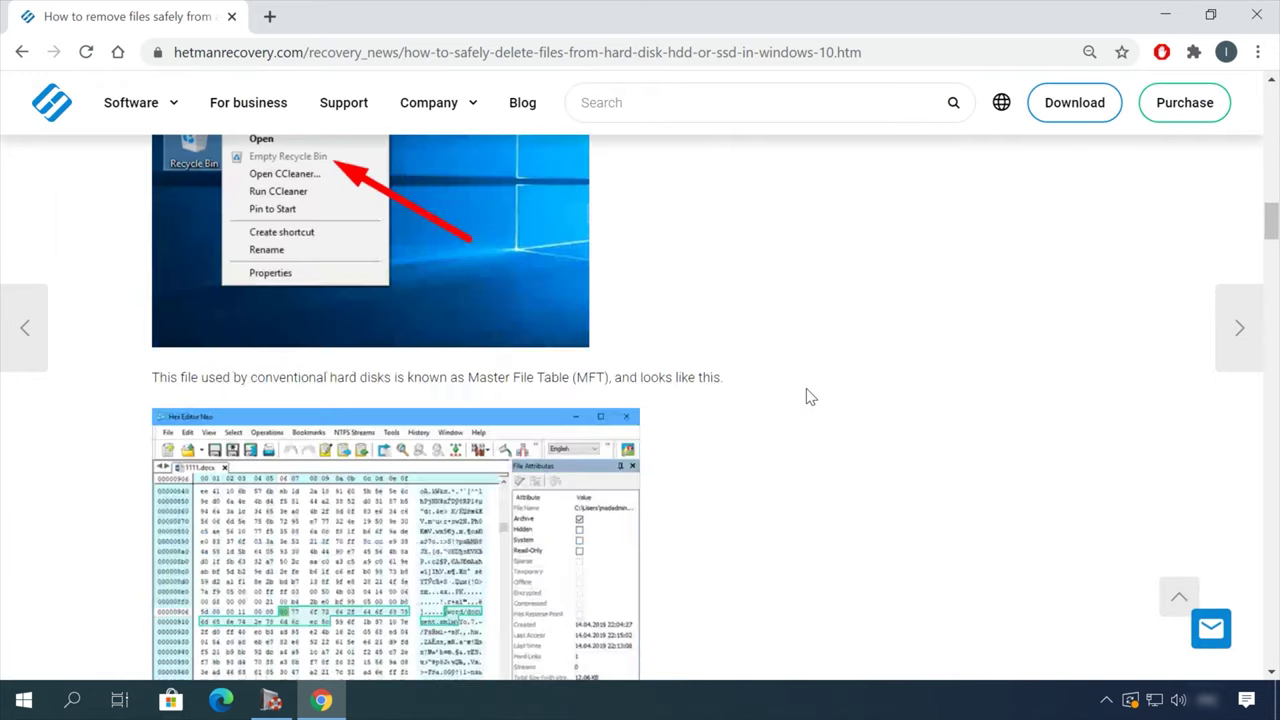
scroll(810, 397, down, 15)
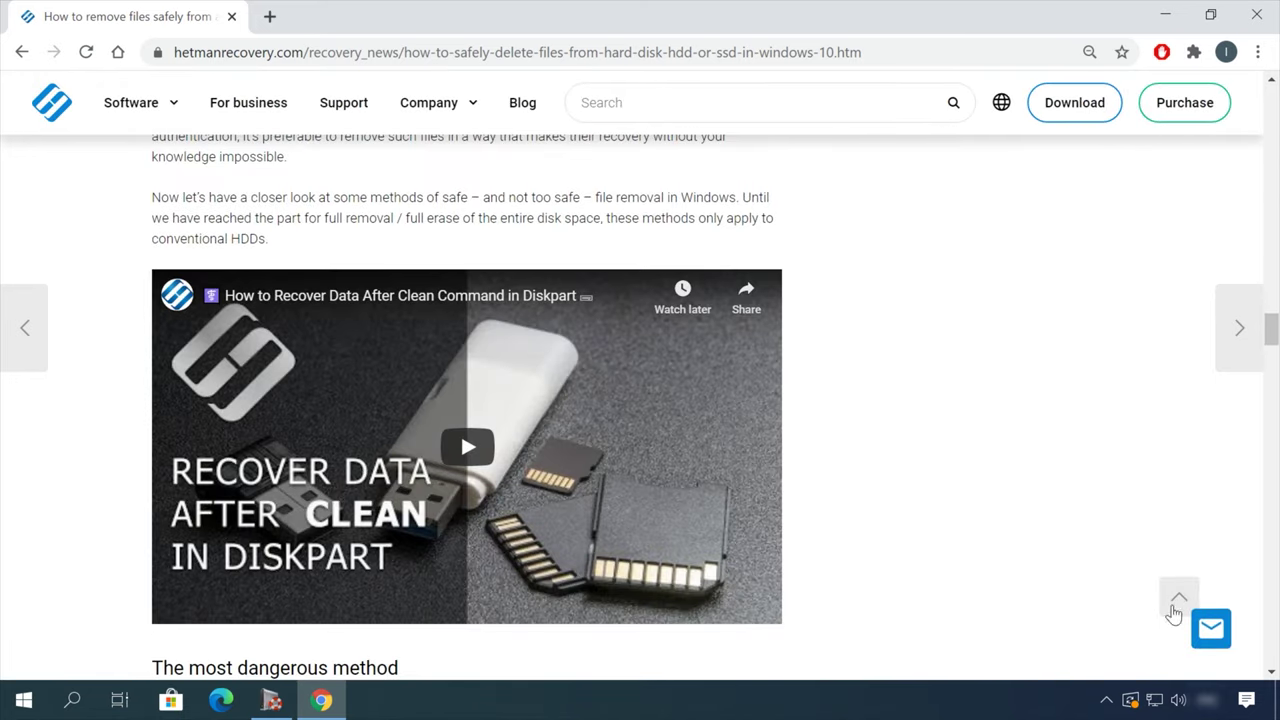
Step: Open the website's contact message window and enter the message "Hello"
click(1211, 628)
click(1073, 495)
text(Hello)
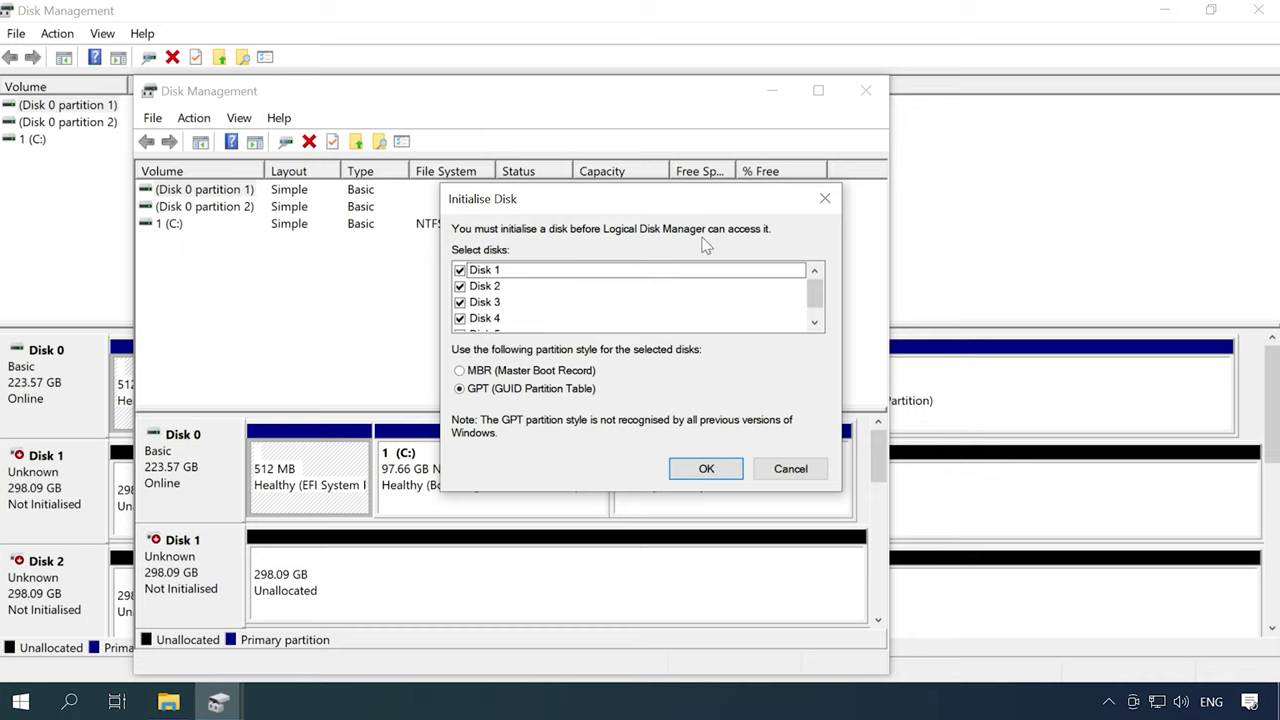
Step: In Disk Management, review the disks offered for initialisation, cancel the initialisation, and look through the disk list
scroll(520, 292, down, 2)
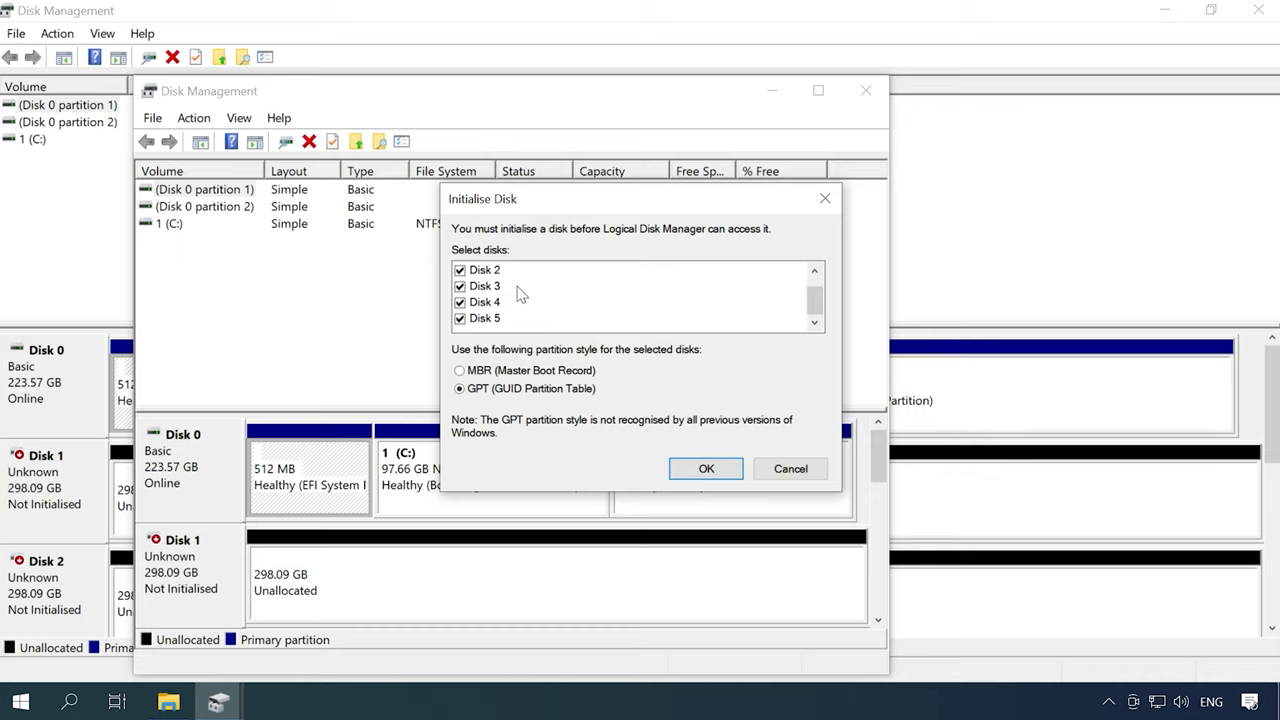
scroll(520, 292, up, 2)
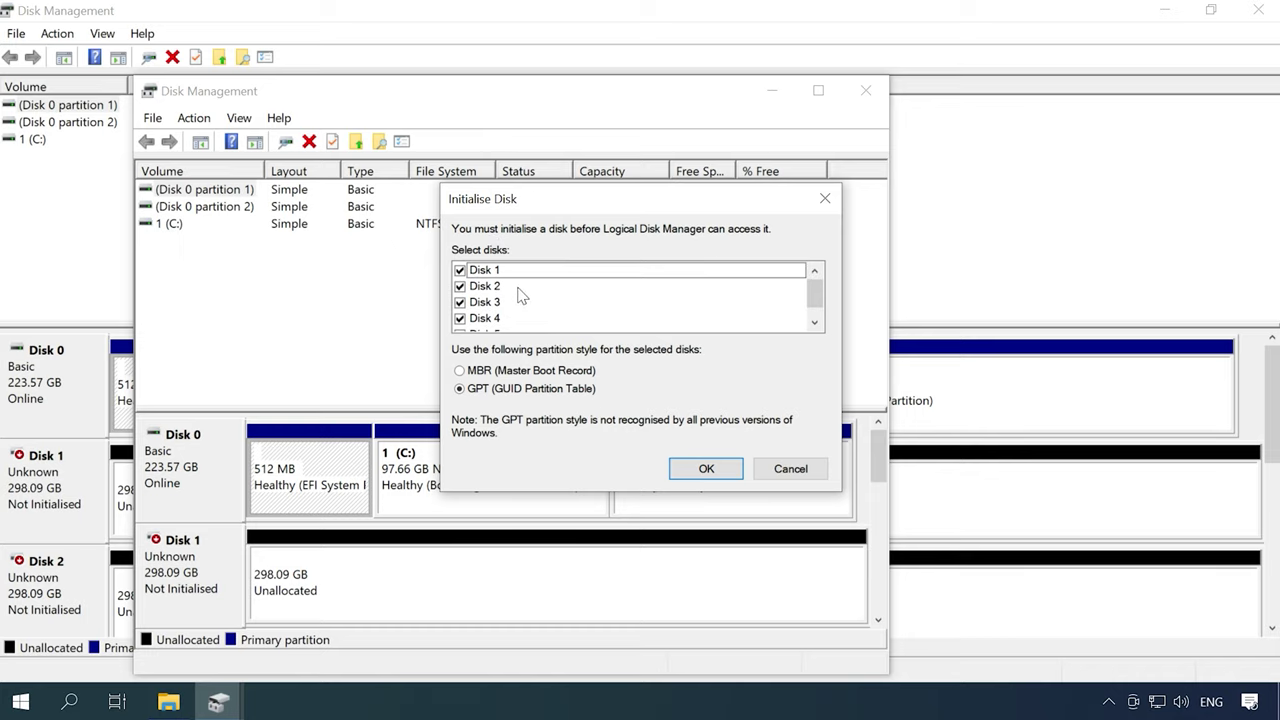
click(790, 470)
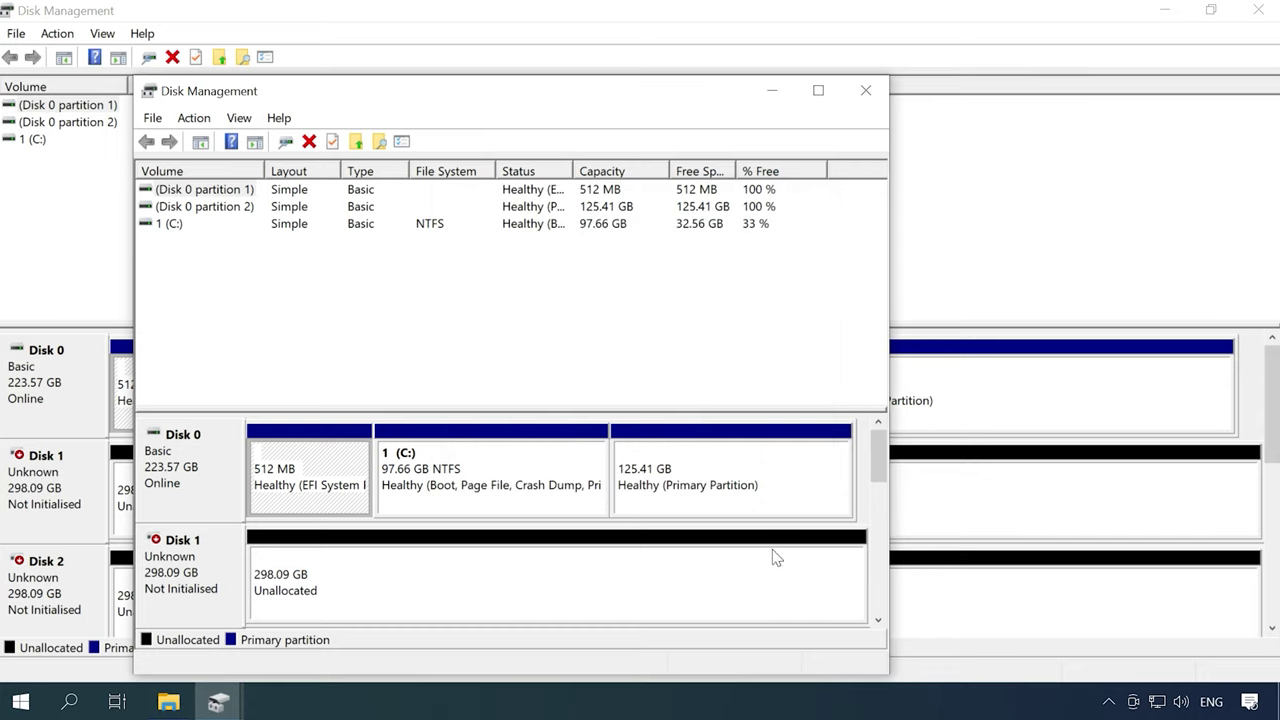
drag(875, 475, 877, 503)
drag(873, 468, 882, 388)
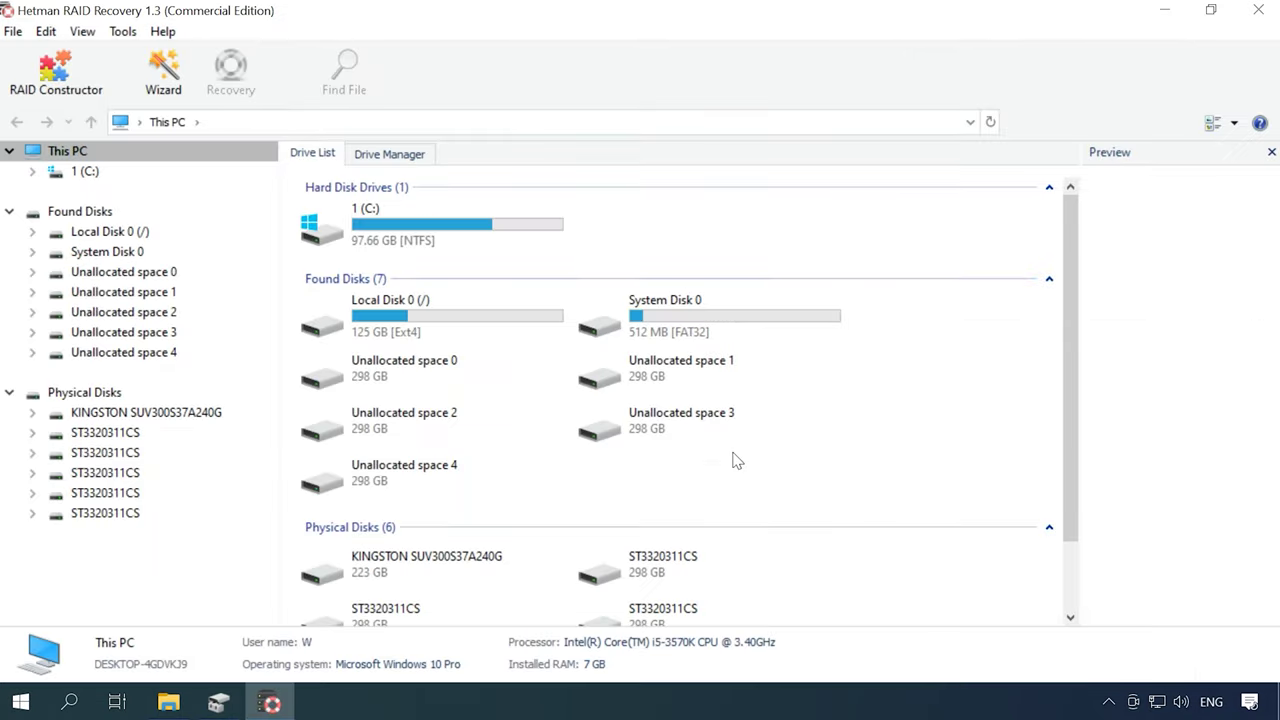
Step: In Hetman RAID Recovery, pick the first ST3320311CS physical disk and examine the hex data from its beginning
scroll(714, 535, down, 2)
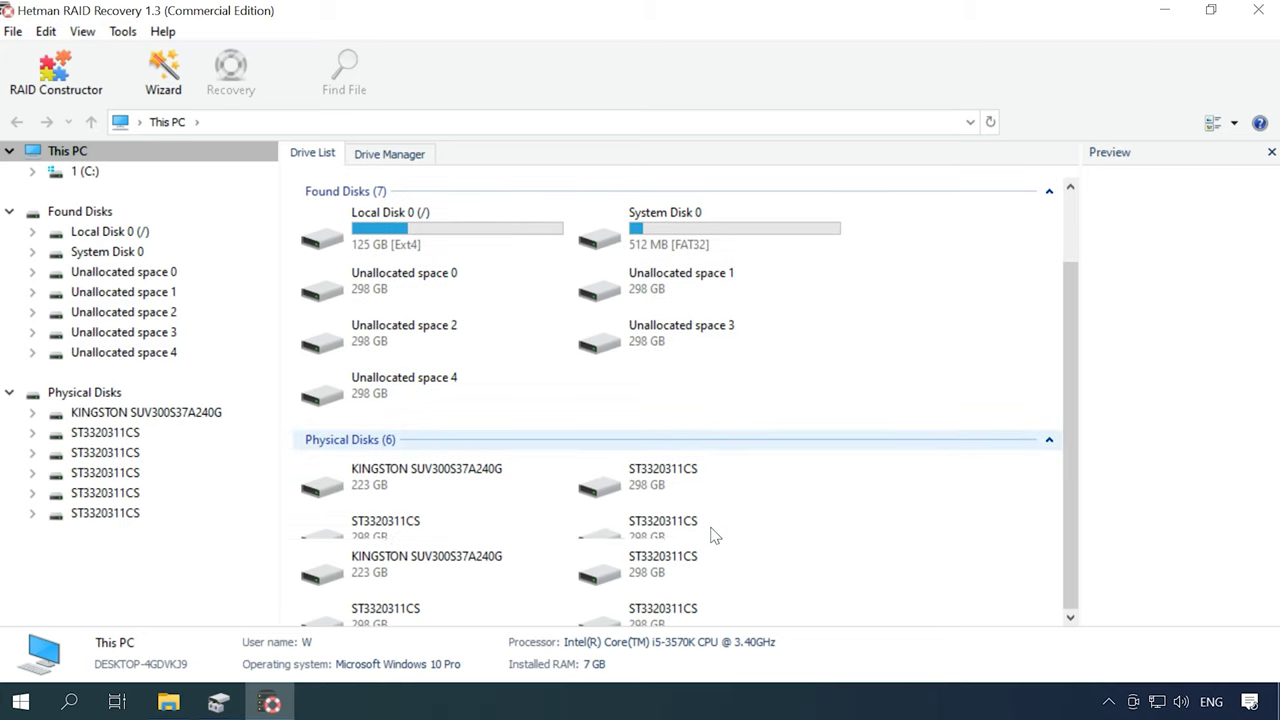
click(674, 491)
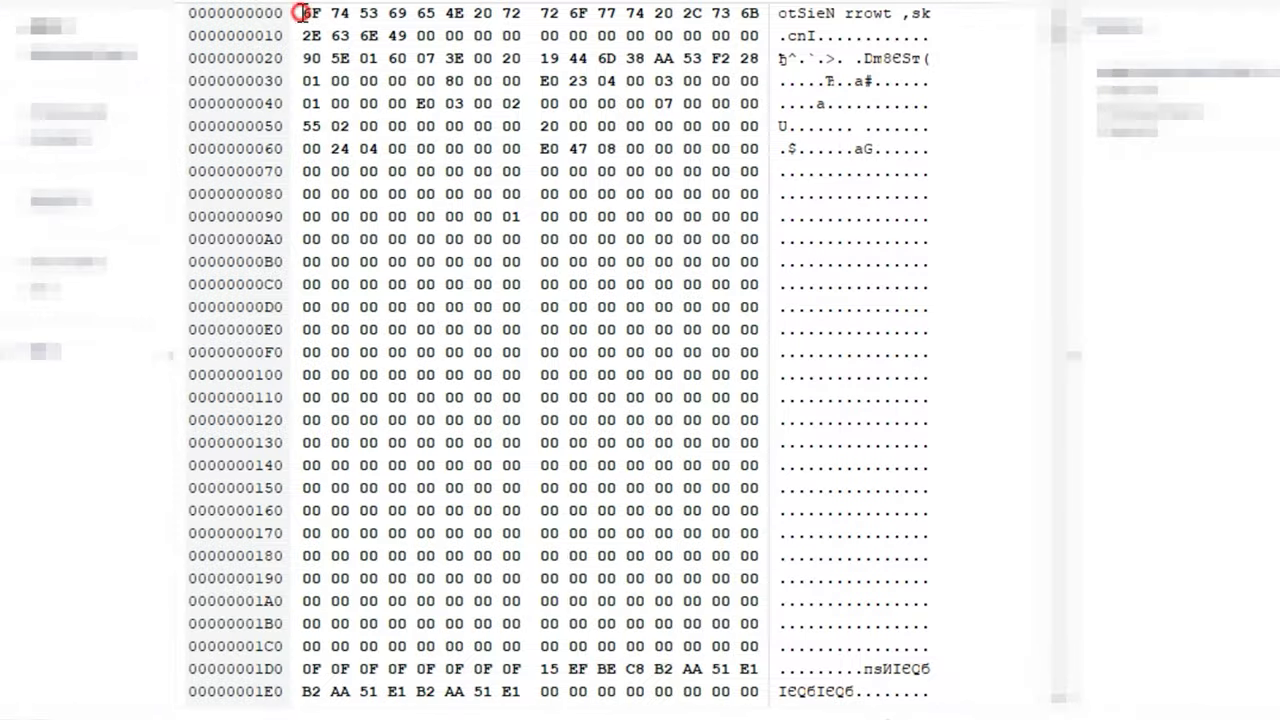
drag(305, 13, 540, 716)
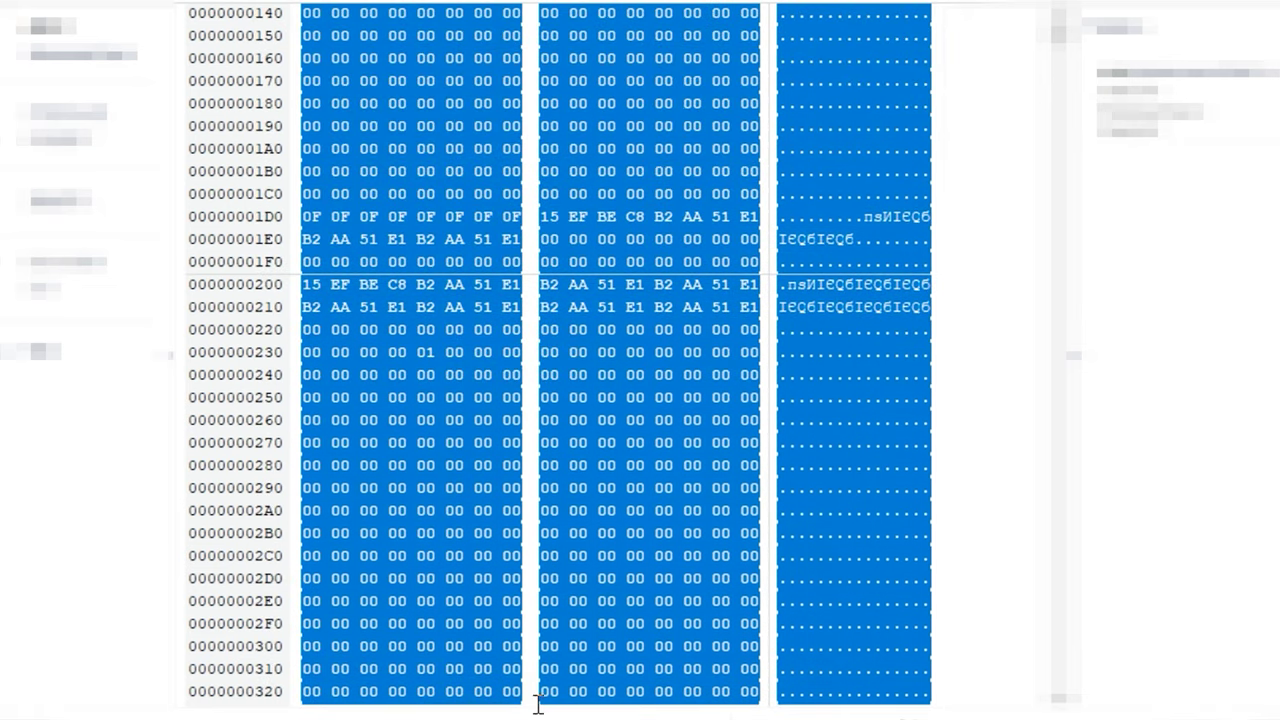
Step: Search the disk's hex data for the inverted MBR signature D0 8E C0 33 and examine the block starting there
key(ctrl+f)
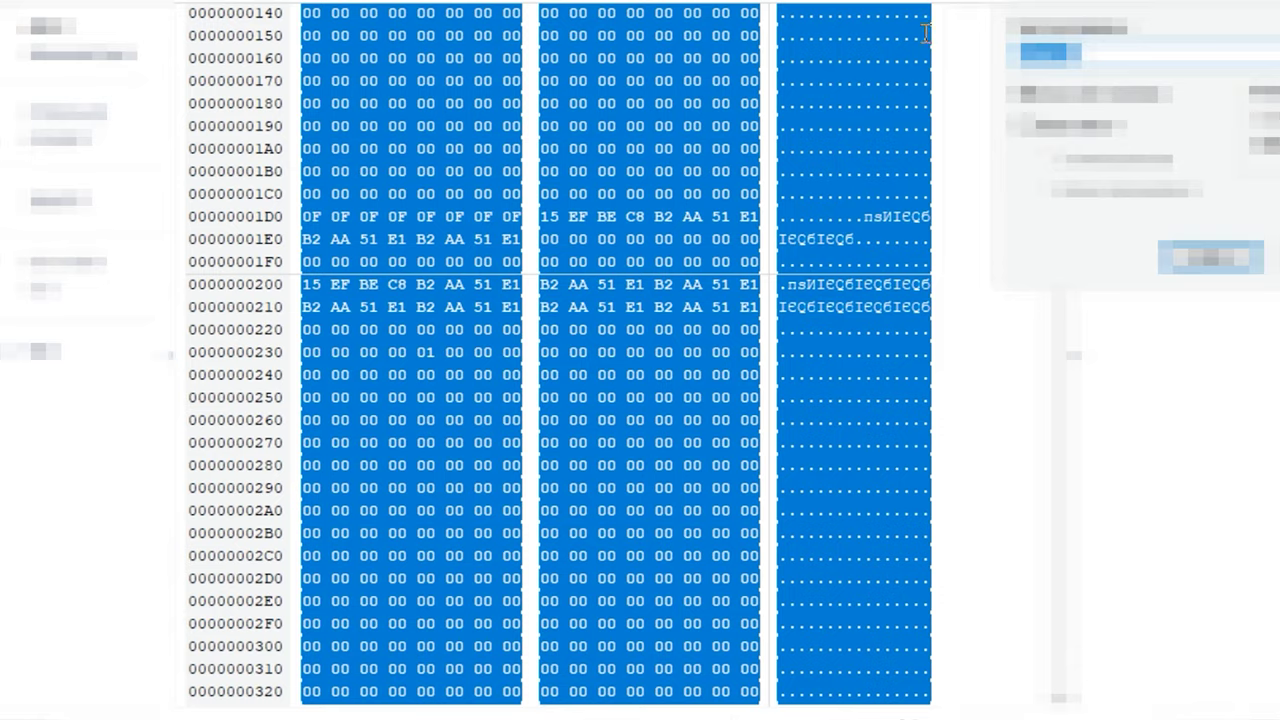
key(Return)
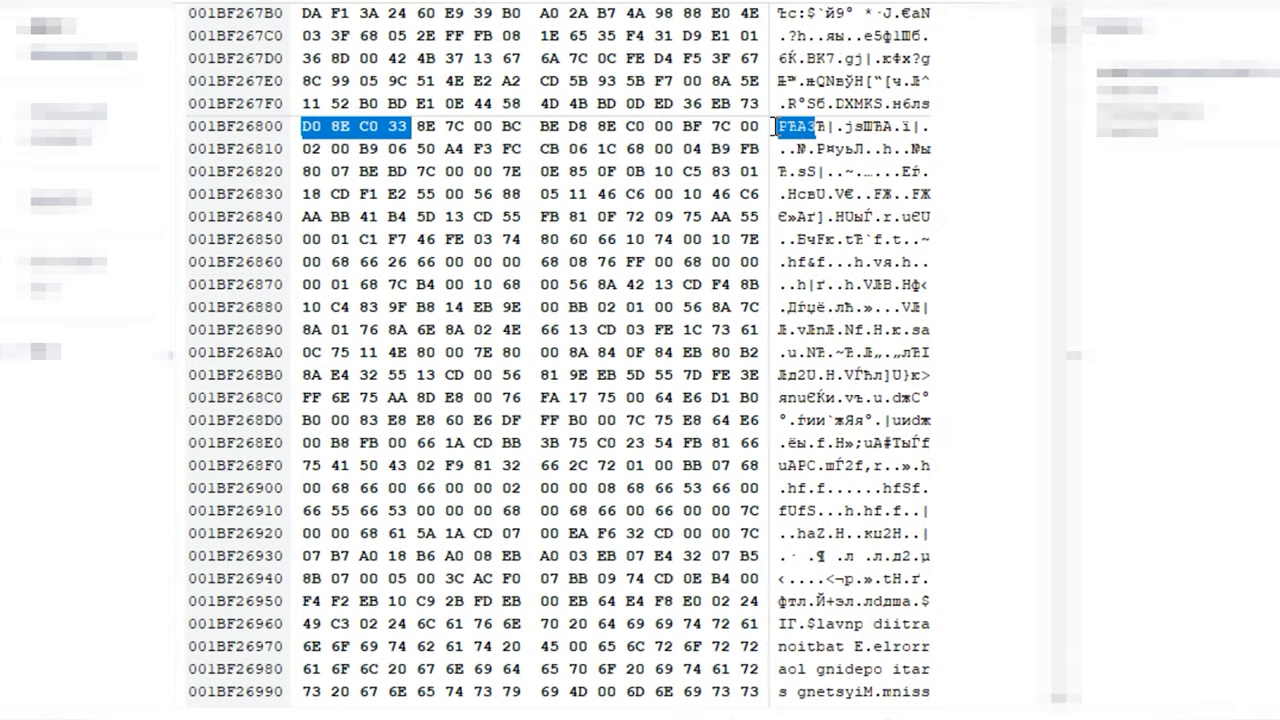
drag(776, 126, 930, 668)
scroll(878, 482, up, 1)
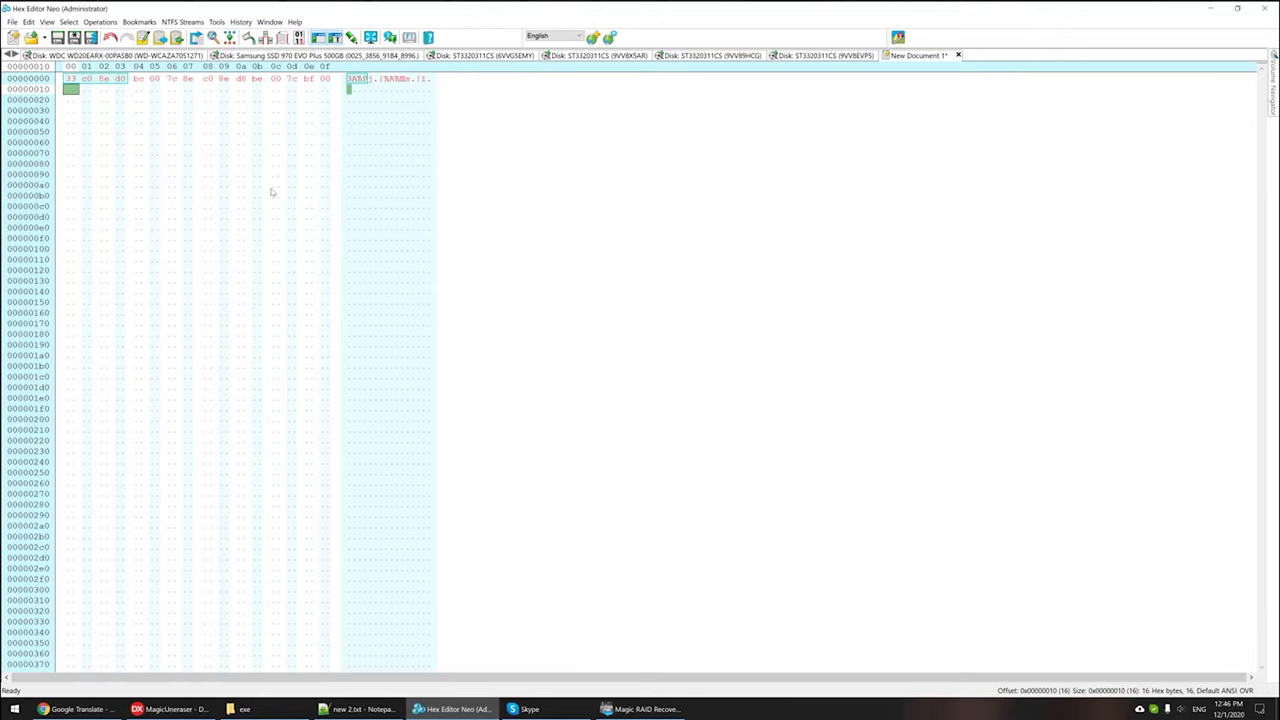
Step: Enter the bytes d0 8e c0 below the MBR signature in Hex Editor Neo, and highlight d08ec033 in signature.txt
key(Right)
key(Right)
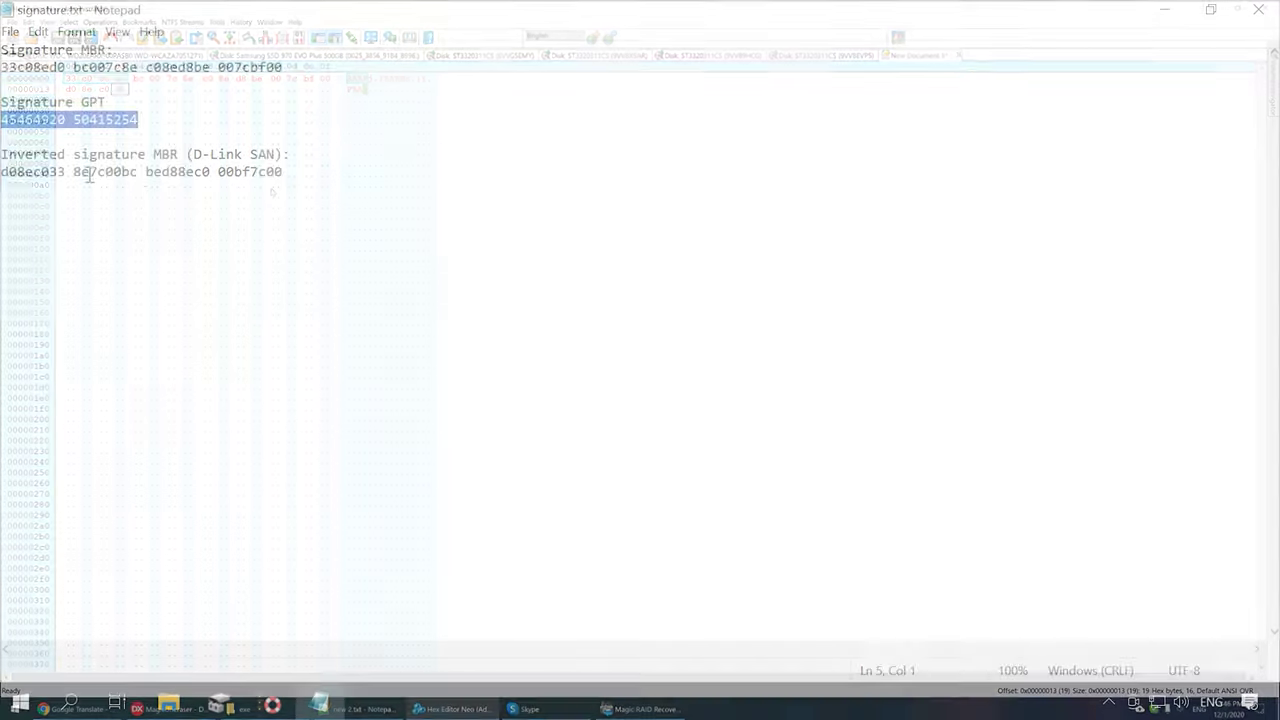
drag(65, 172, 1, 172)
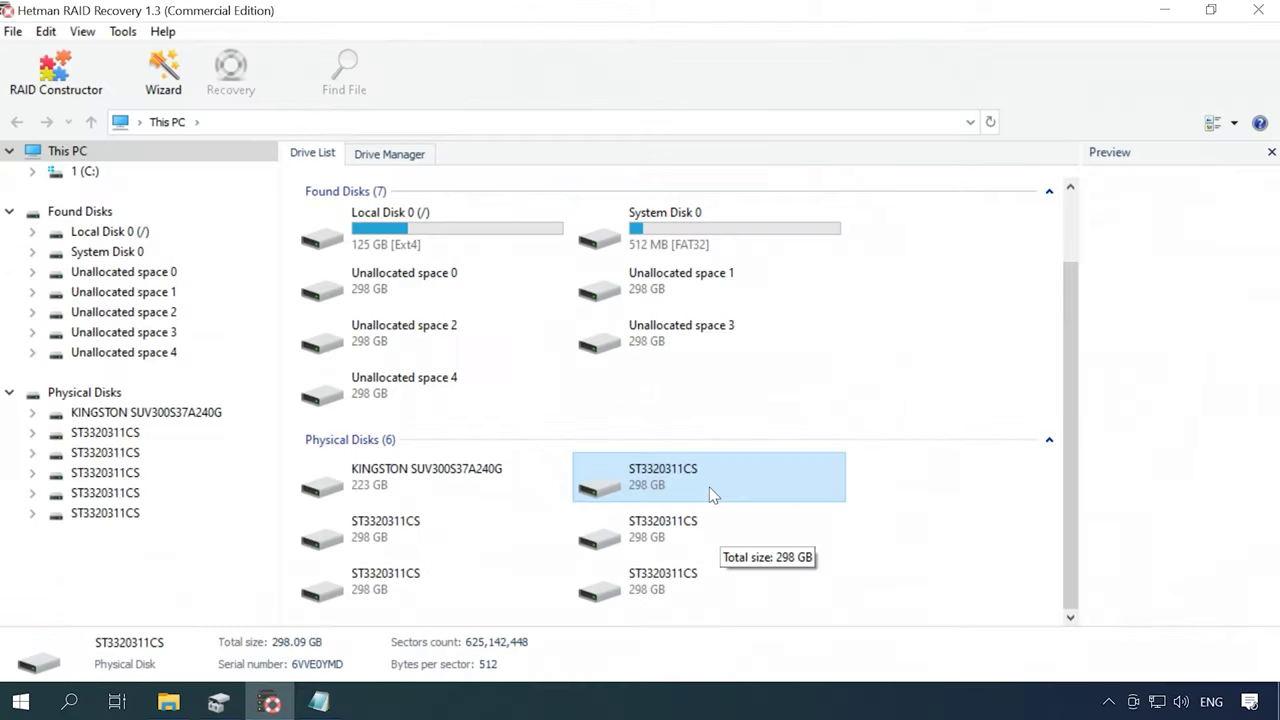
Step: Open the first ST3320311CS physical disk in the HEX editor and copy the full MBR signature from signature.txt
right_click(711, 497)
click(772, 610)
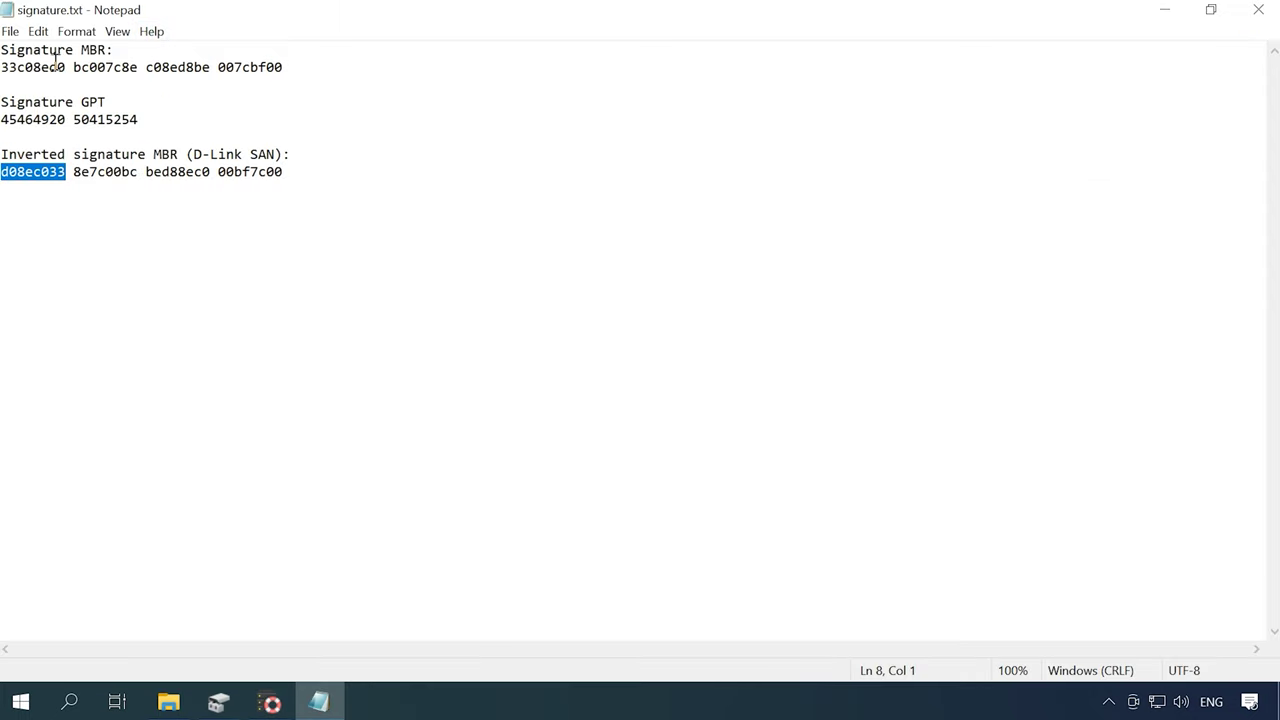
drag(65, 67, 2, 72)
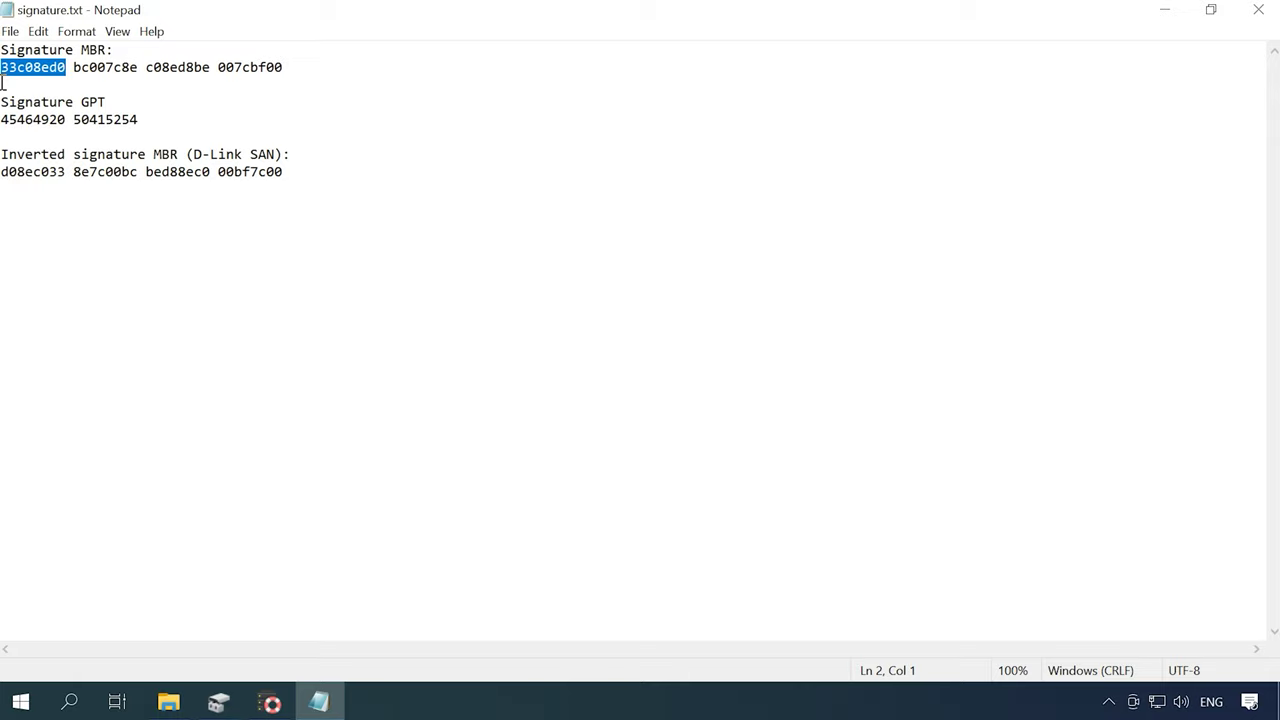
drag(294, 67, 2, 74)
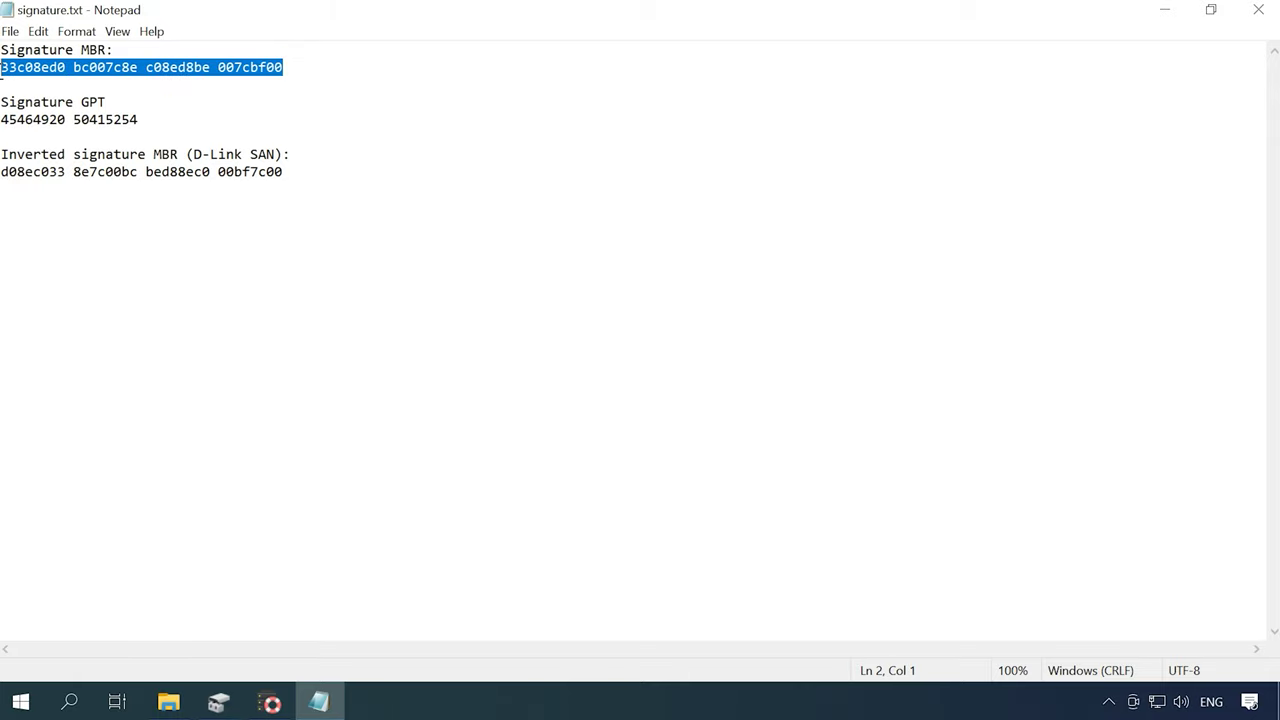
right_click(29, 67)
click(112, 128)
Step: Search the first ST3320311CS disk for the HEX value 33c08ed0 bc007c8e c08ed8be 007cbf00, cancel the search and close the HEX editor
click(270, 702)
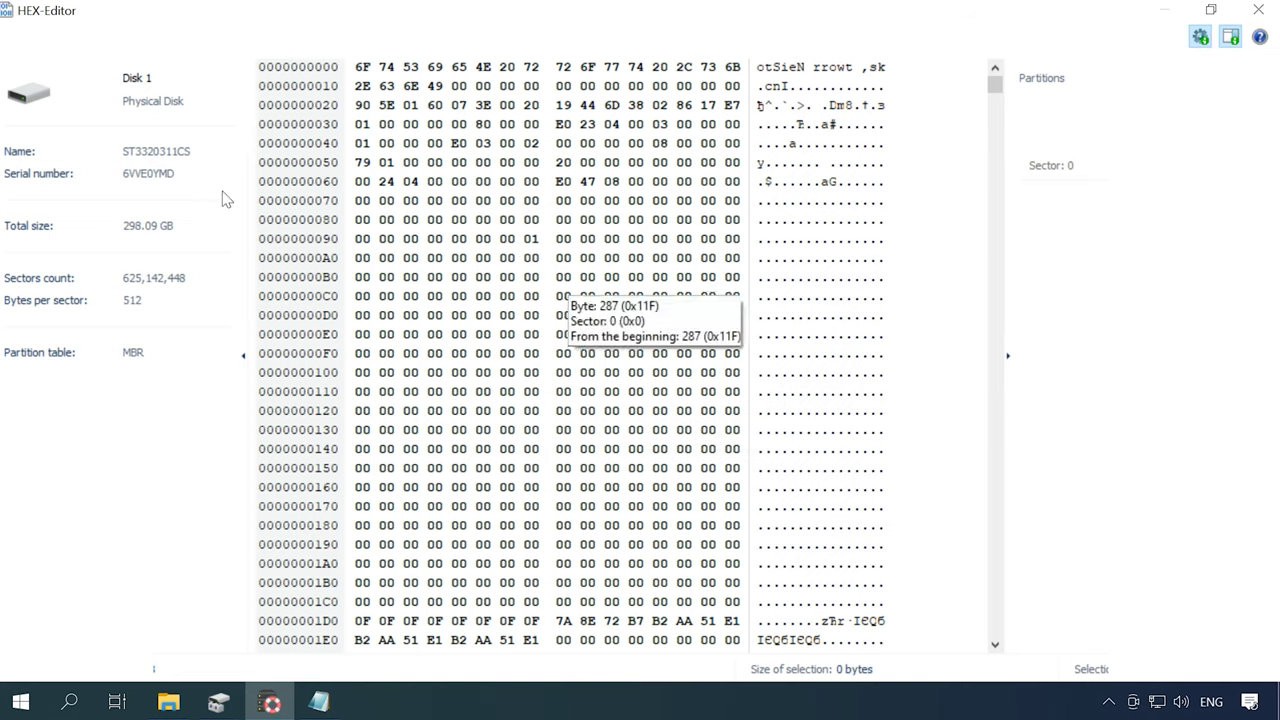
drag(70, 10, 57, 33)
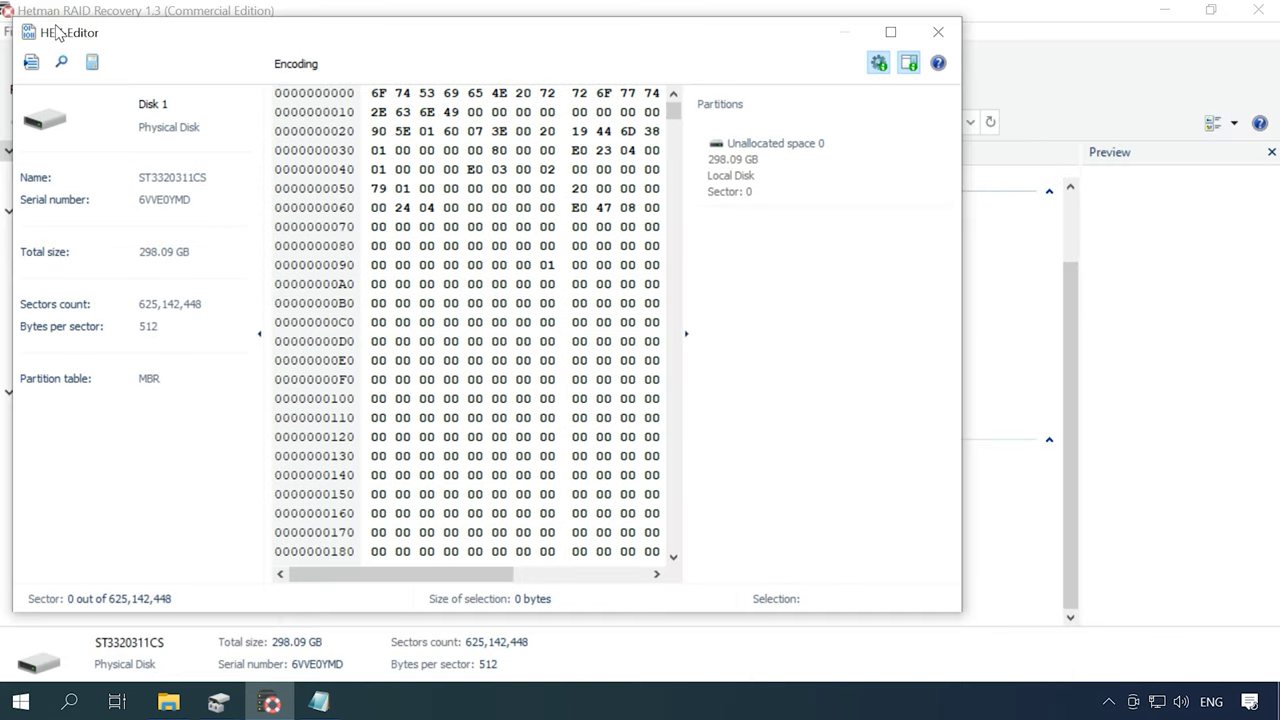
click(892, 31)
click(45, 38)
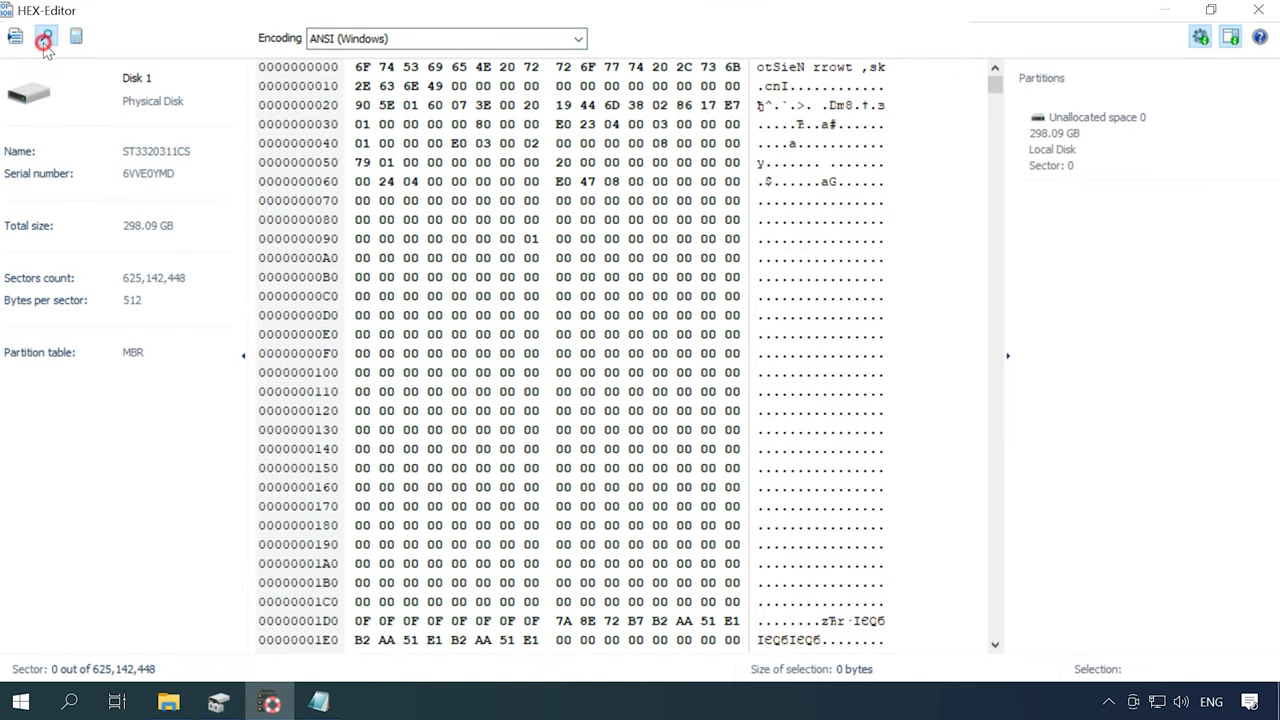
right_click(1015, 108)
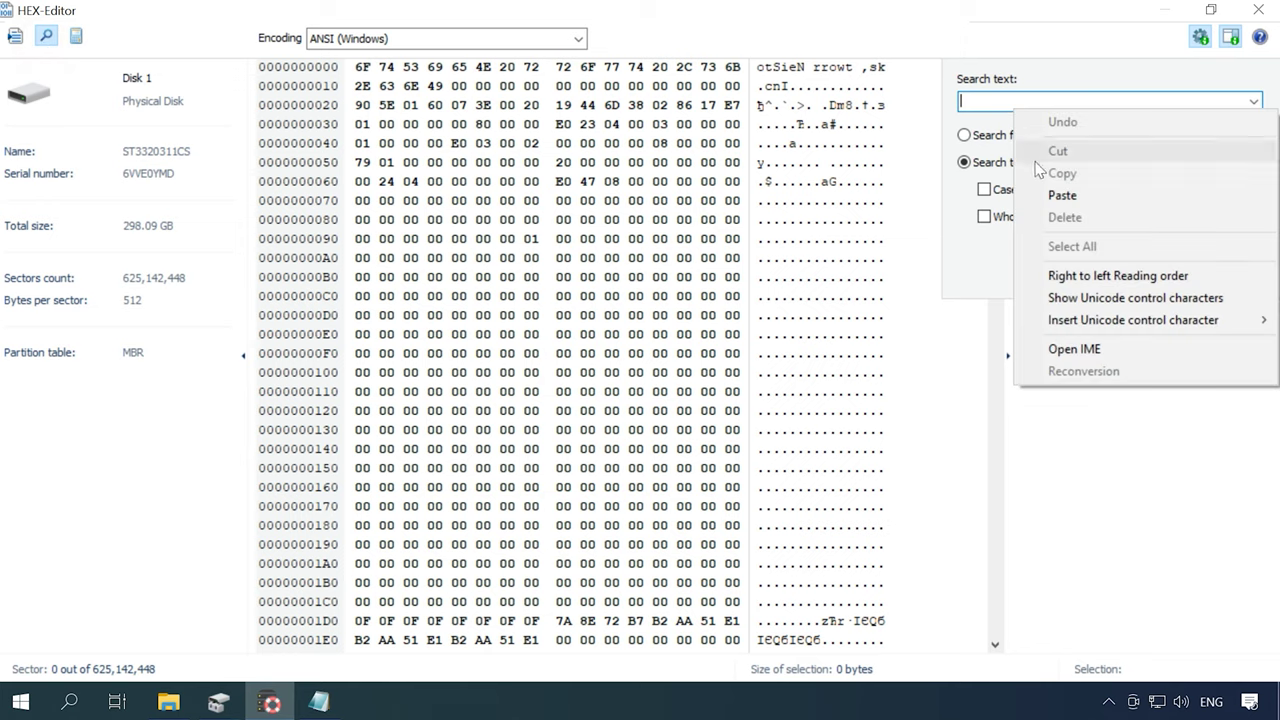
click(1062, 196)
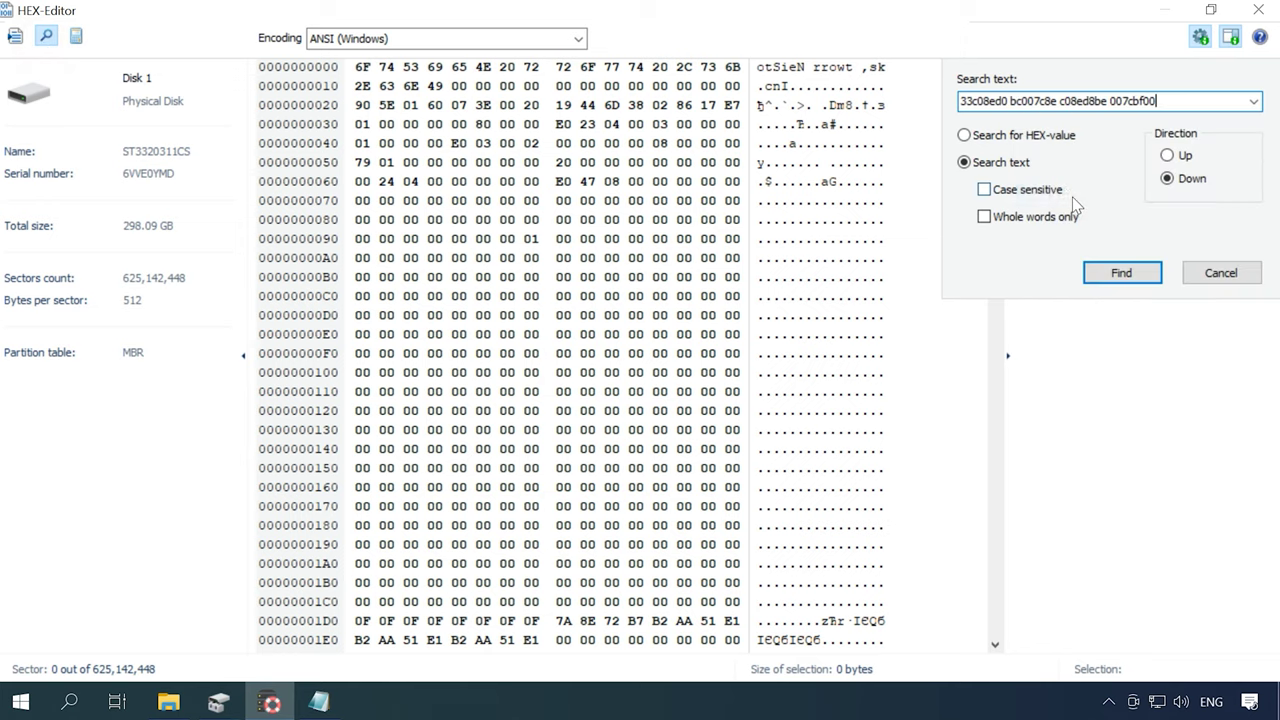
click(990, 136)
click(1118, 273)
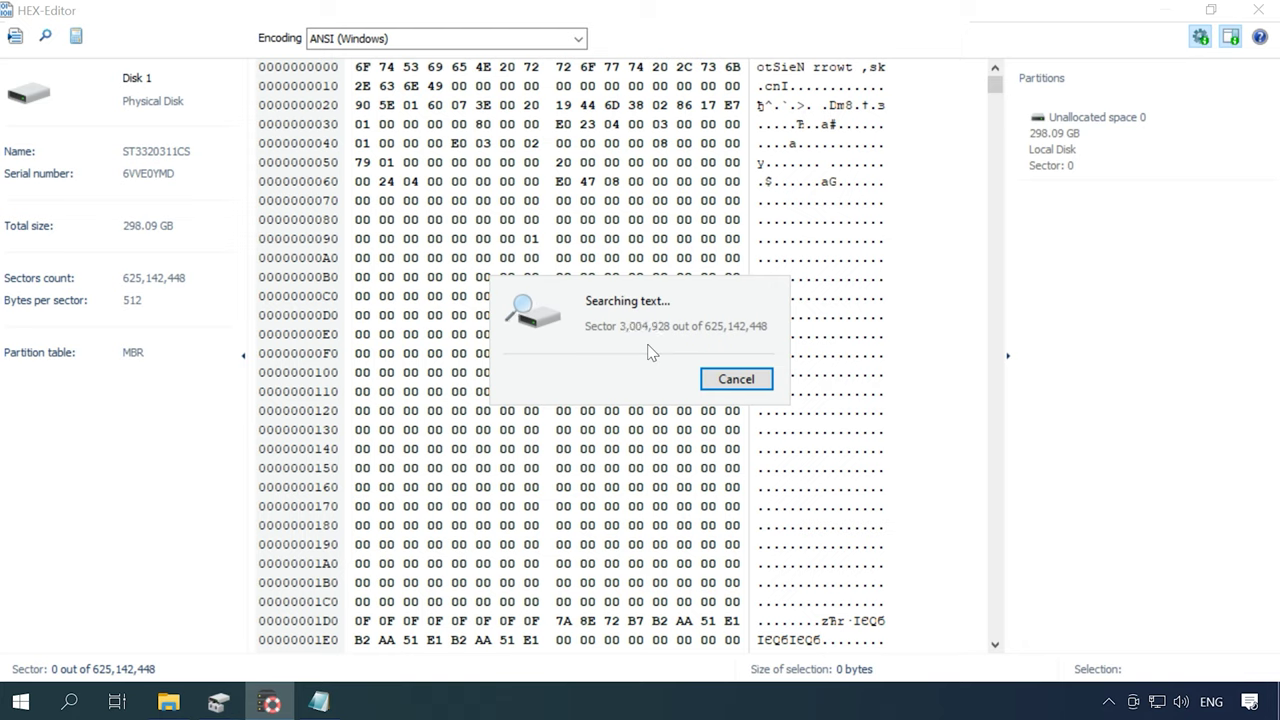
click(732, 384)
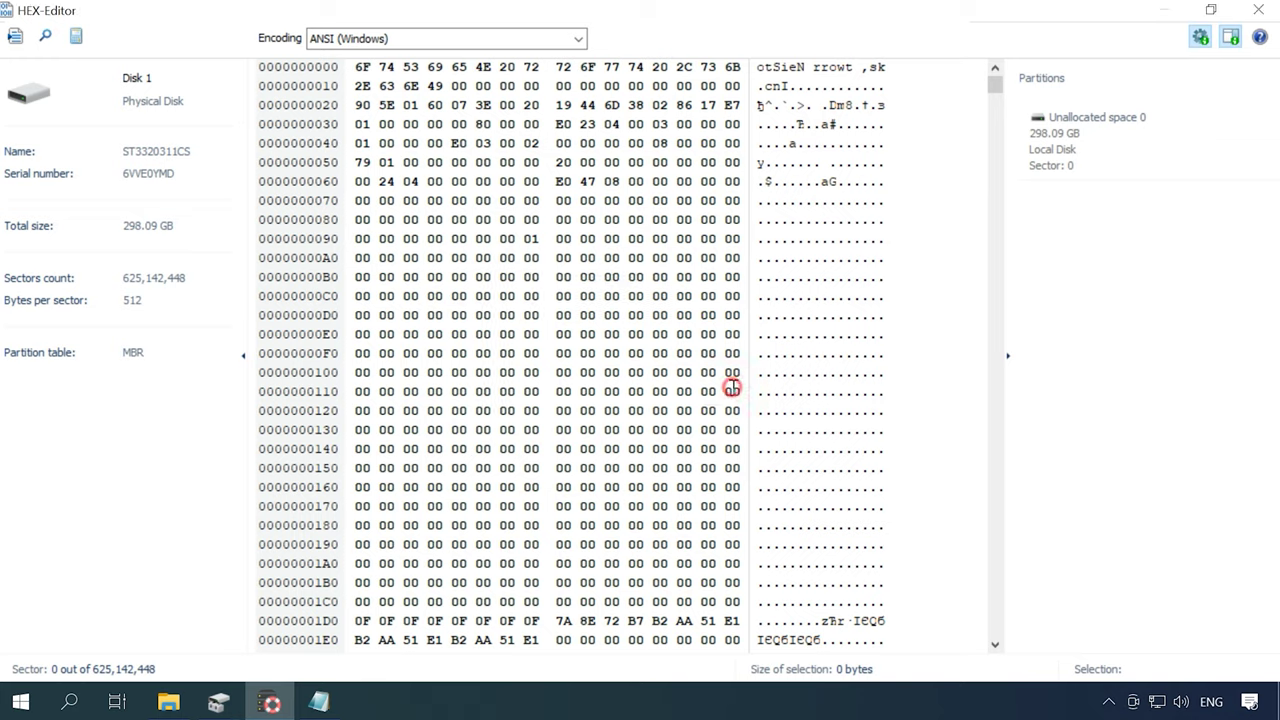
click(1258, 10)
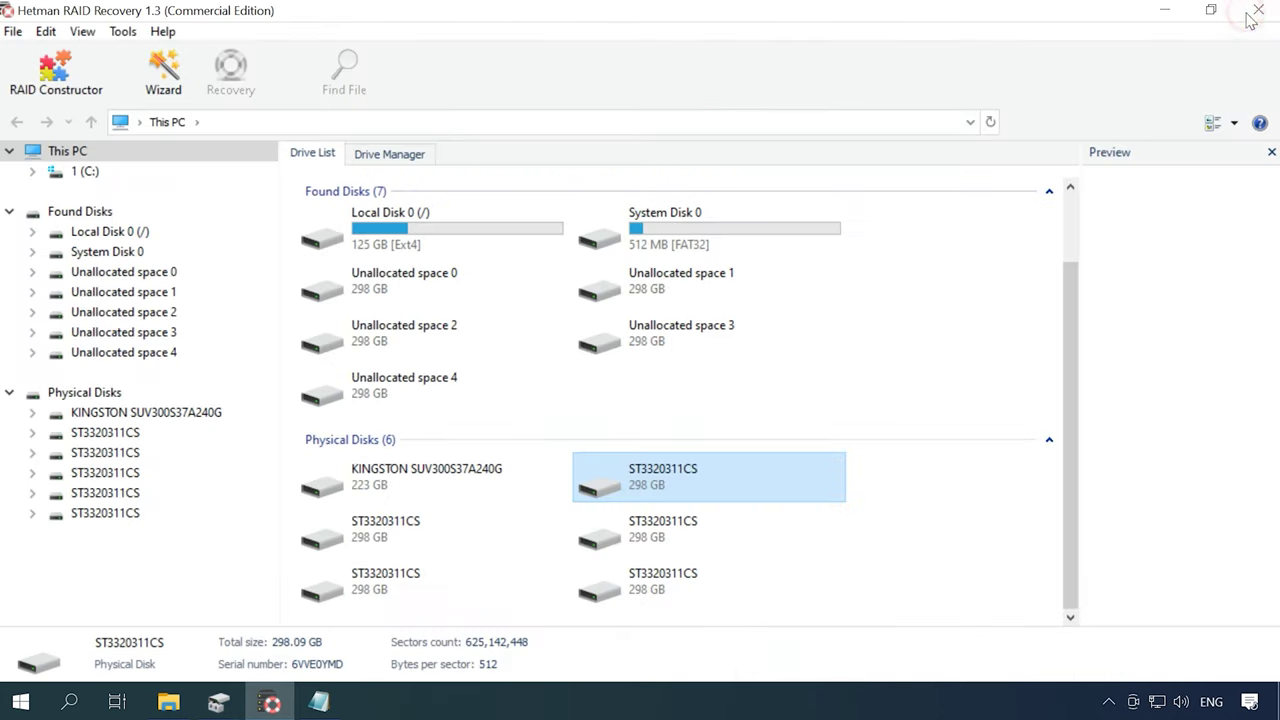
Step: Copy d08ec033 from the inverted MBR signature in signature.txt, and open the third ST3320311CS physical disk in the HEX editor
click(318, 703)
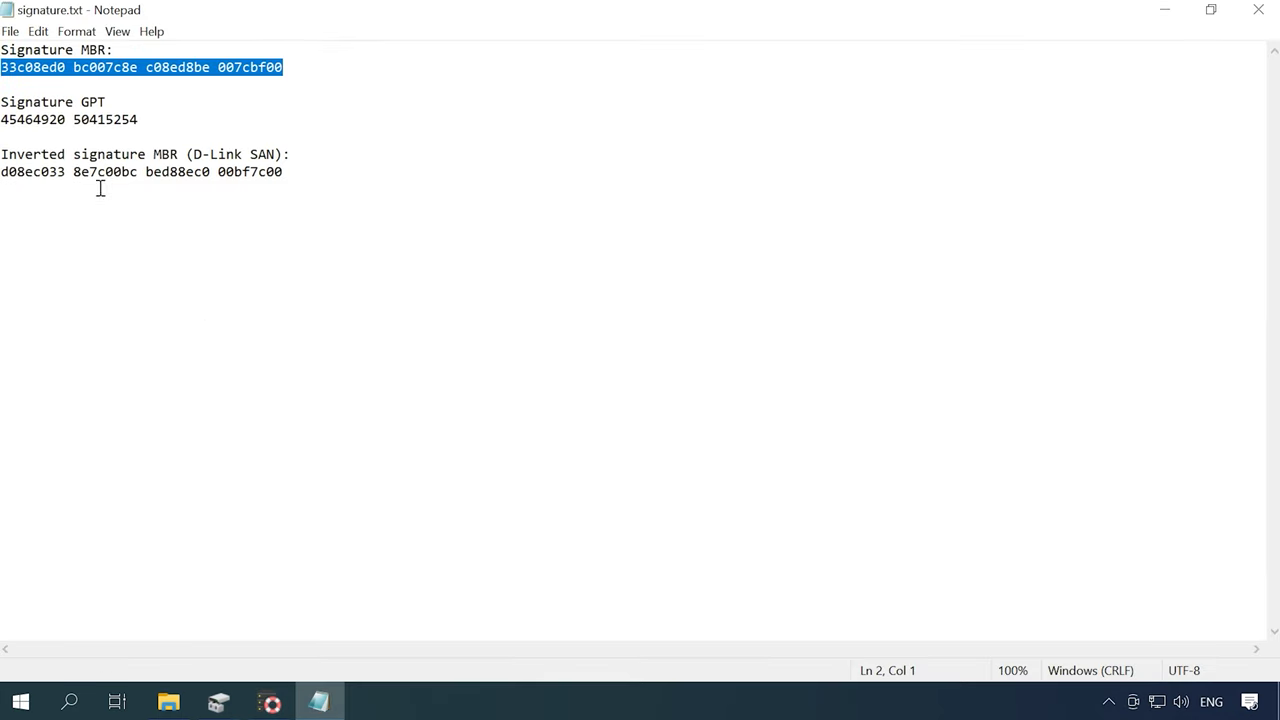
drag(63, 170, 12, 167)
right_click(20, 176)
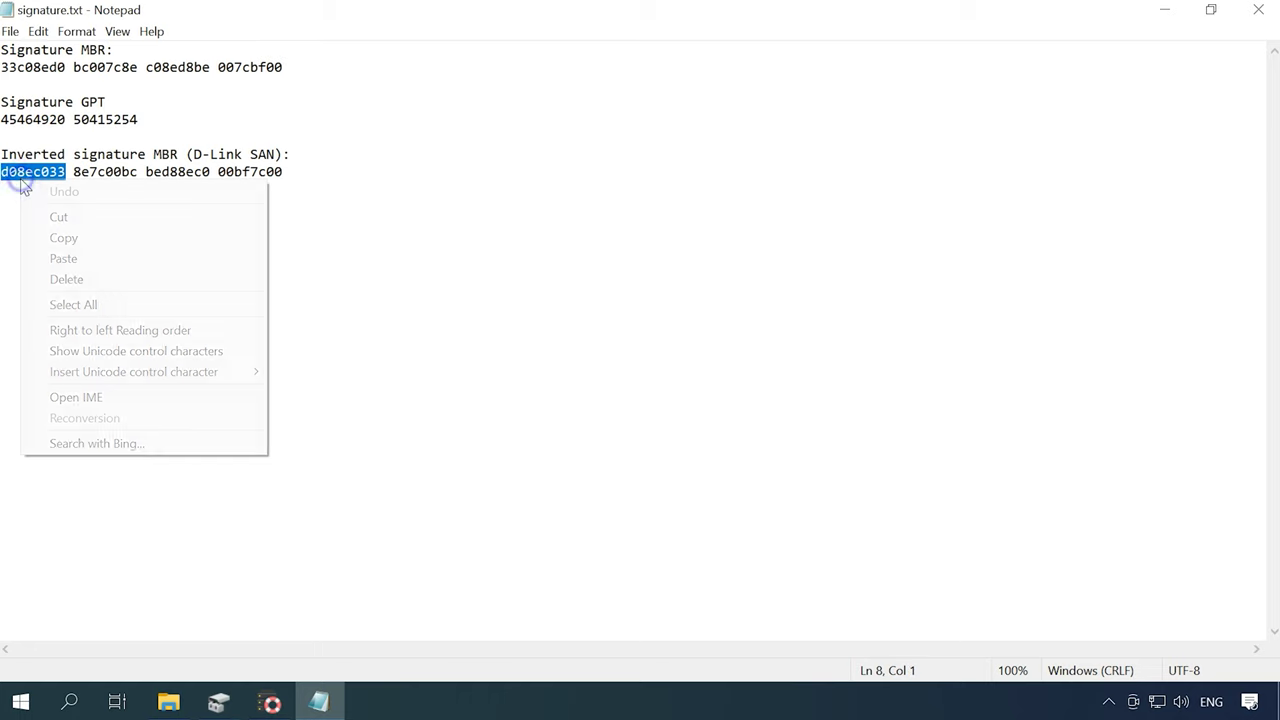
click(80, 237)
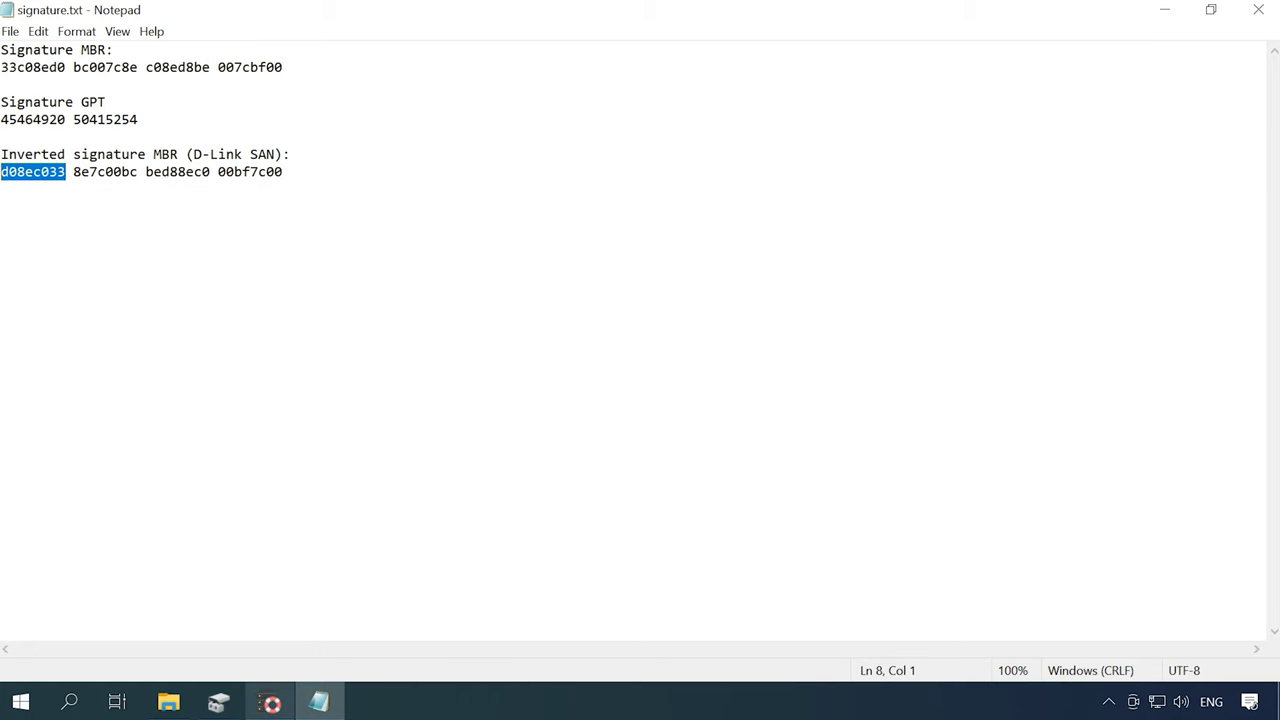
click(270, 703)
click(627, 547)
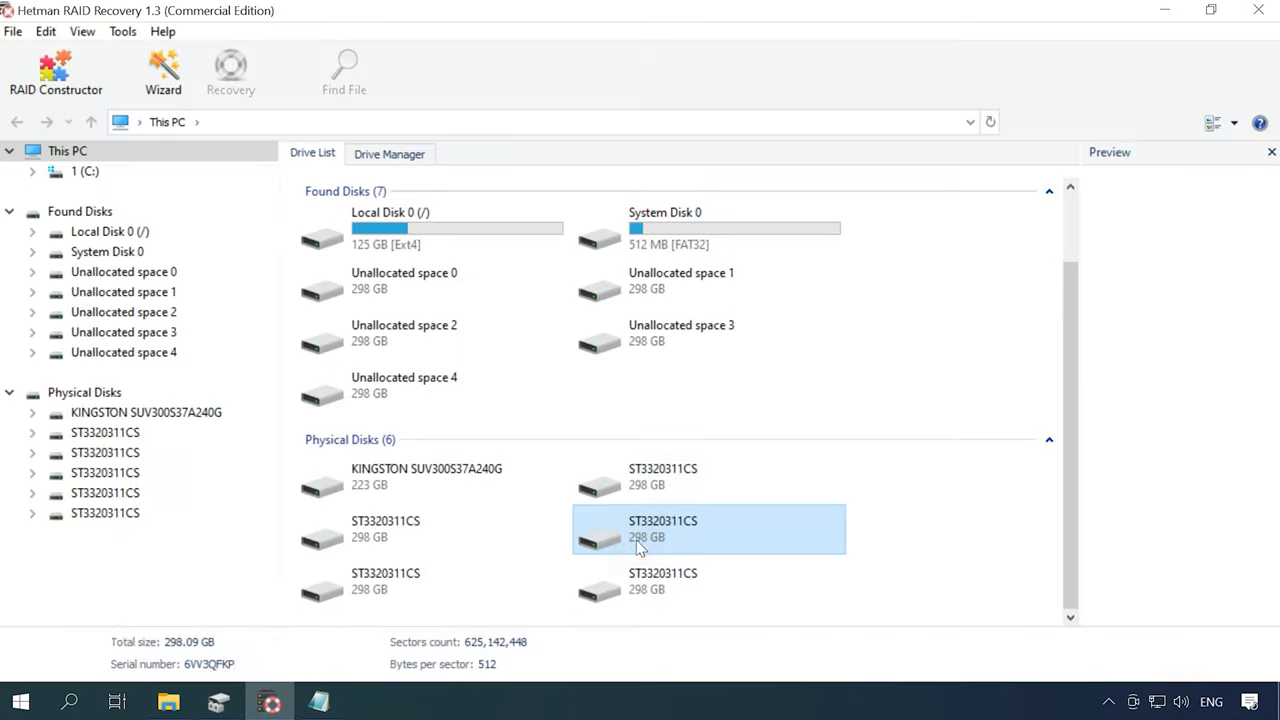
right_click(688, 537)
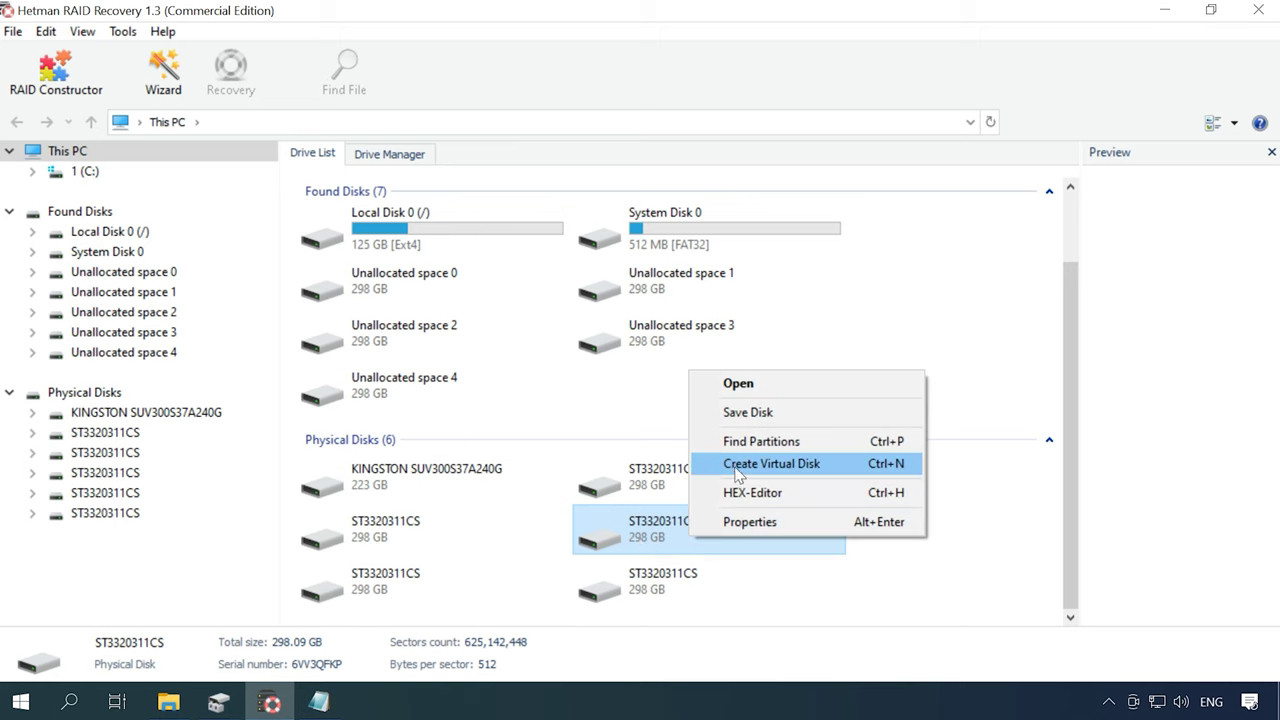
click(758, 494)
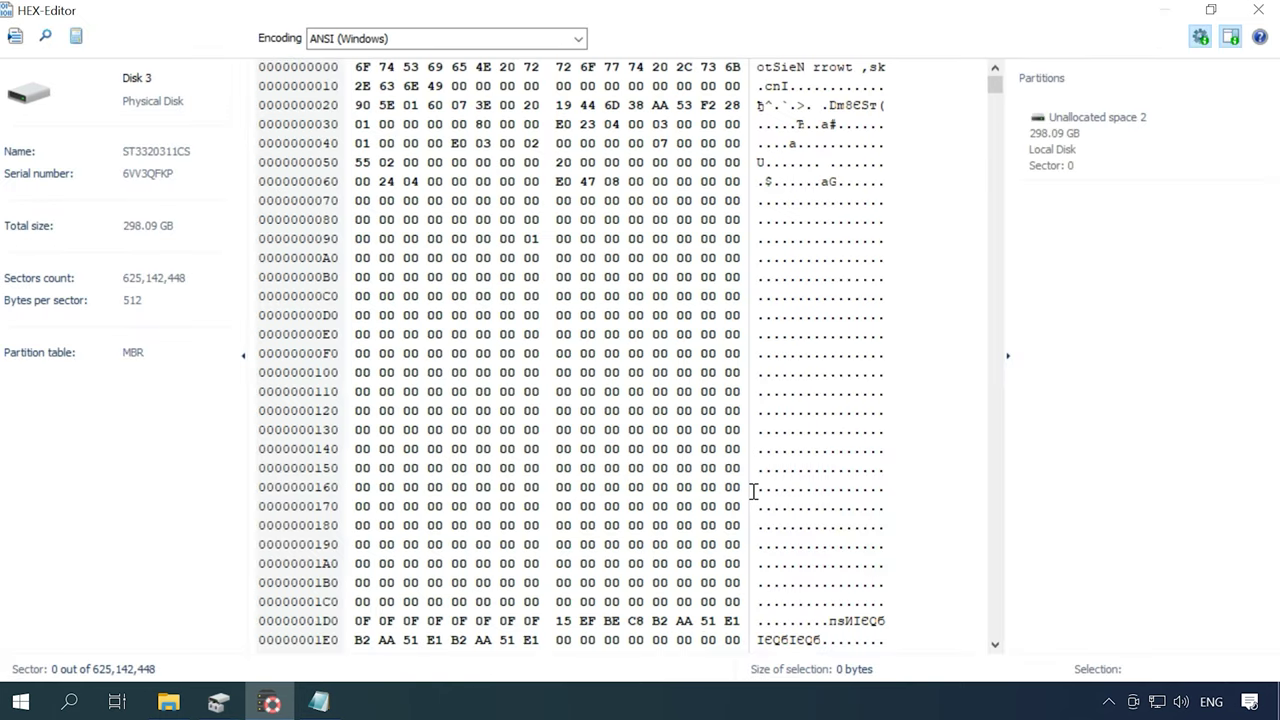
Step: Search the disk for the HEX value d08ec033 and examine the sector containing the match
click(46, 36)
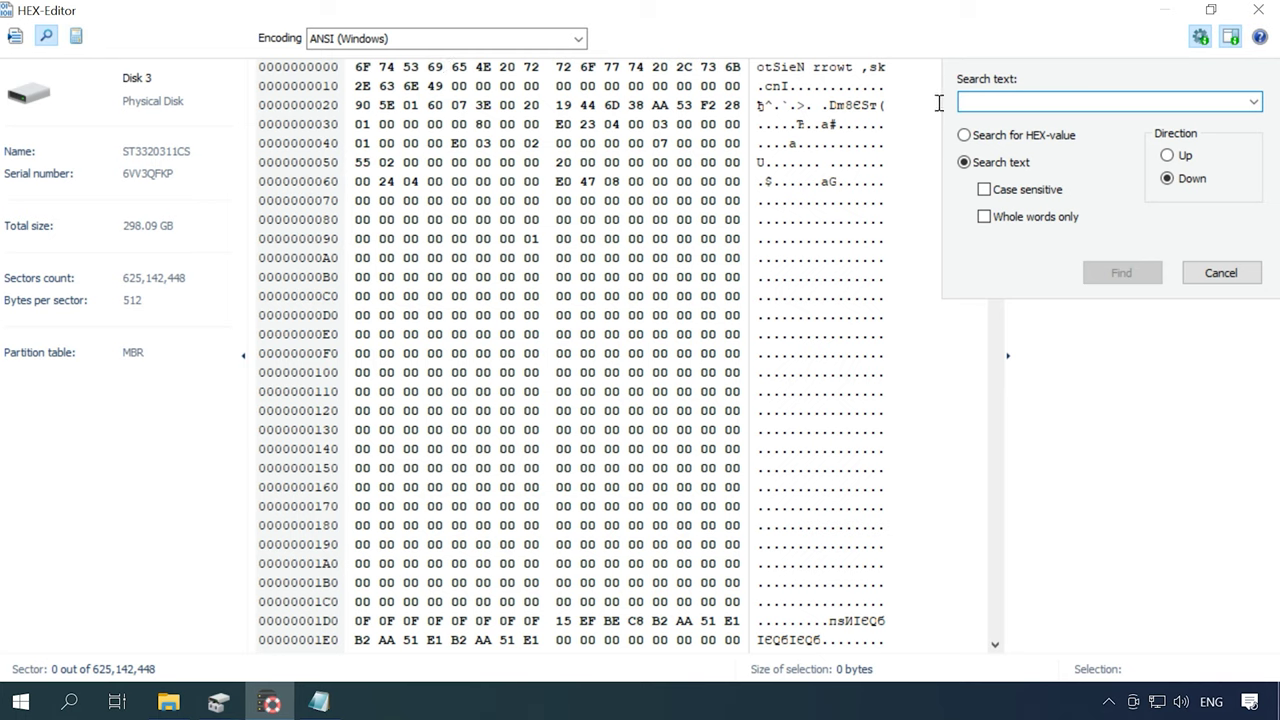
right_click(985, 104)
click(1012, 191)
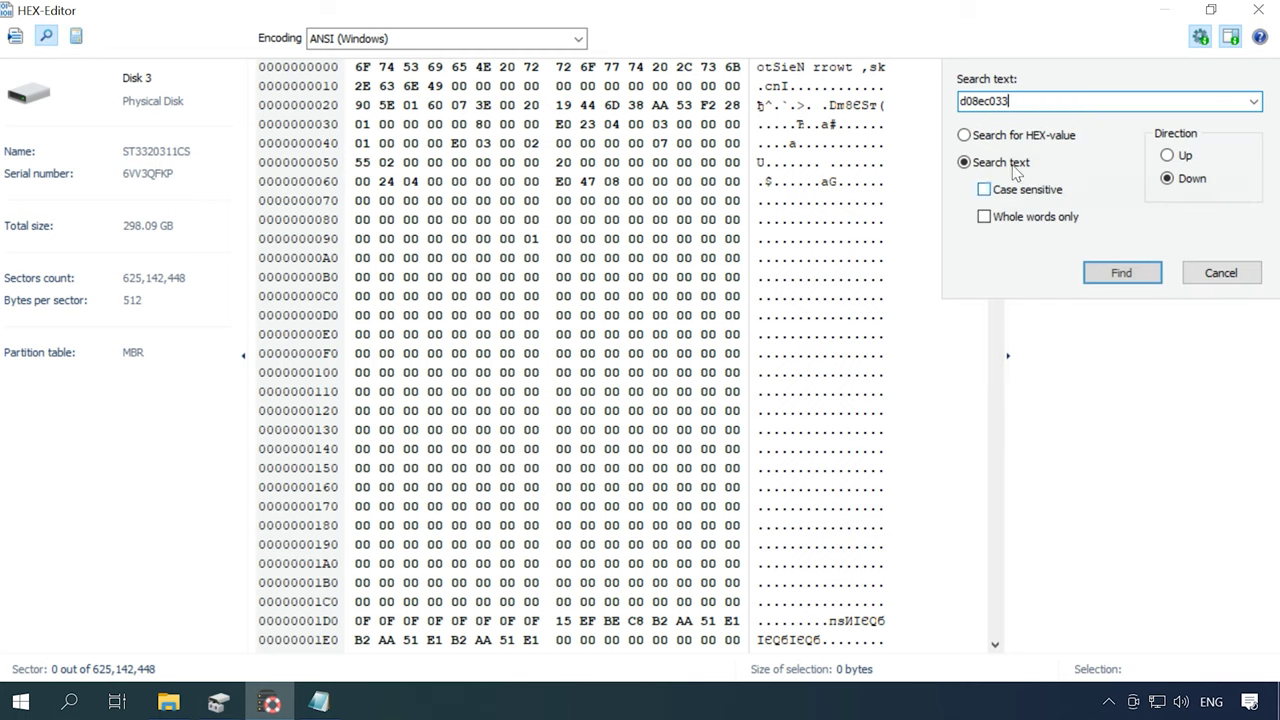
click(1010, 138)
click(1128, 276)
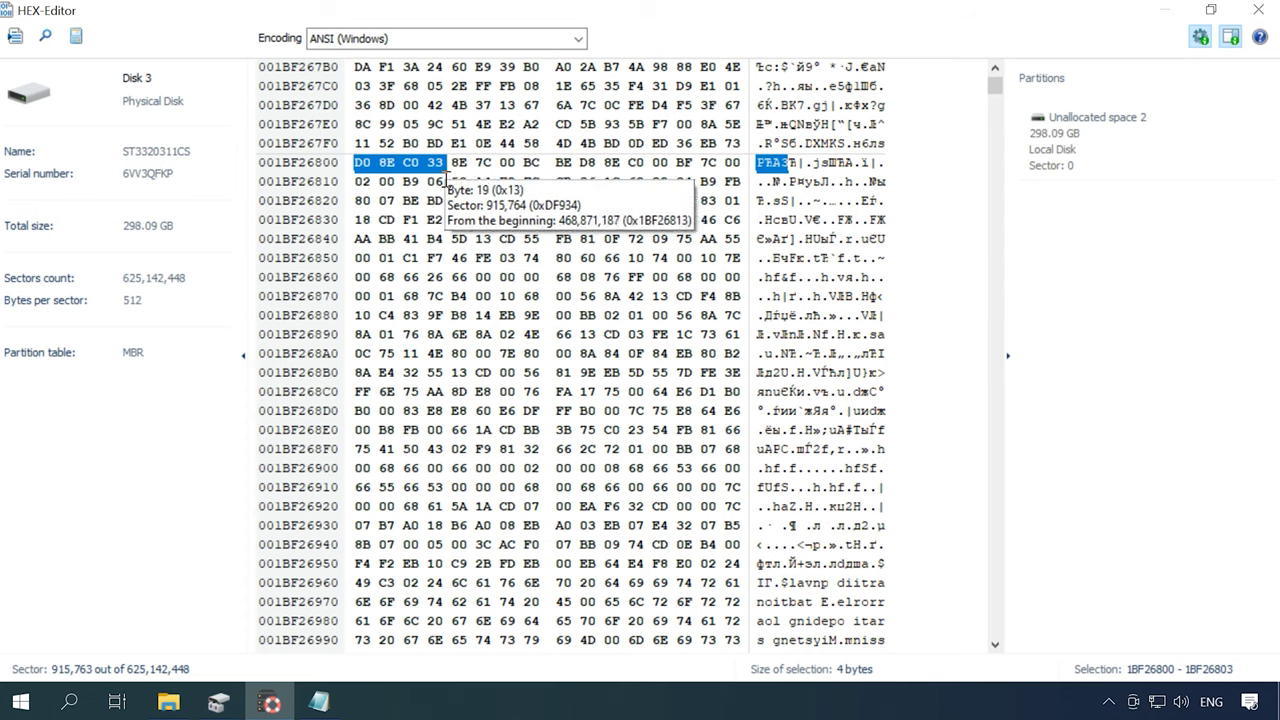
scroll(904, 225, down, 2)
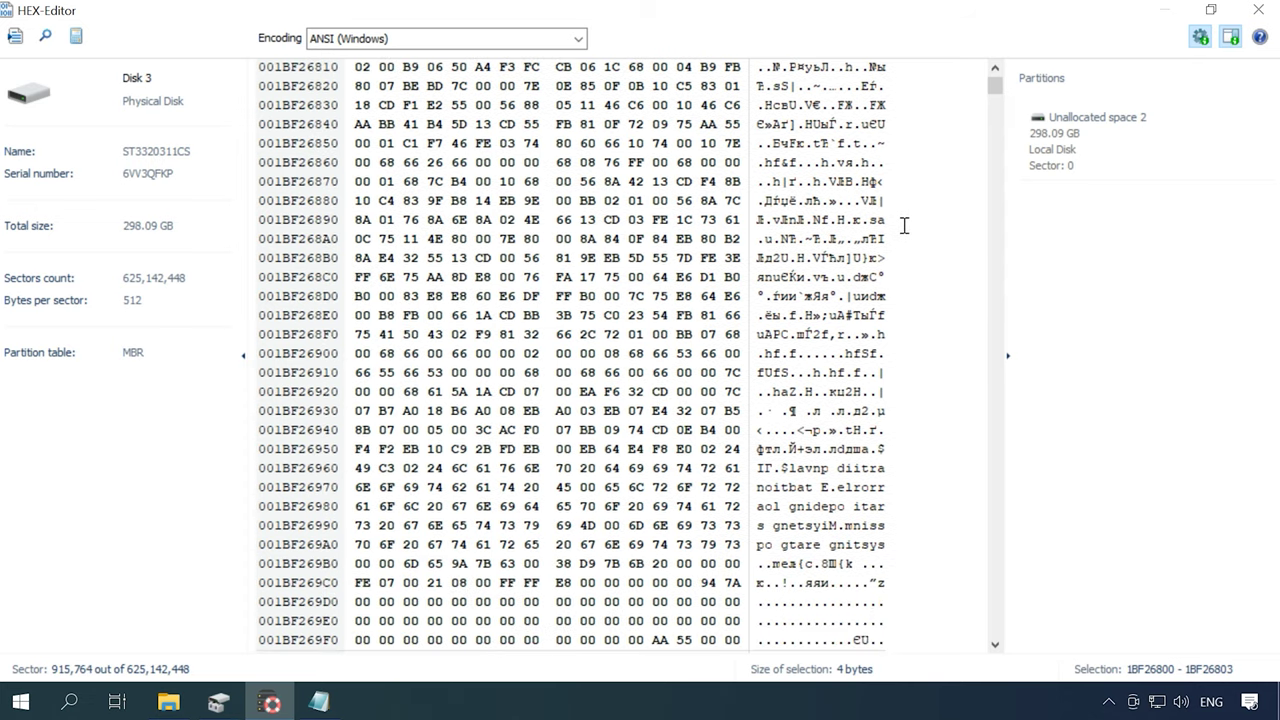
scroll(904, 225, up, 3)
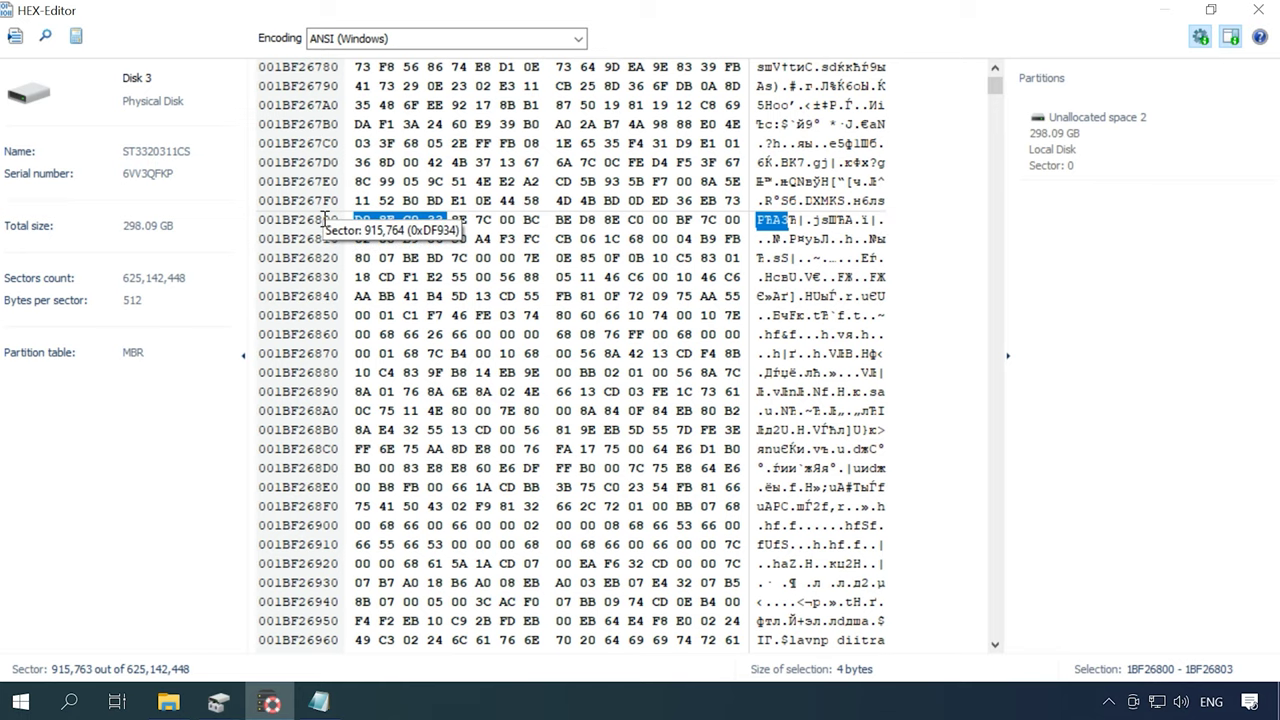
Step: Note the sector number 915764 below the inverted signature in signature.txt and copy it
click(319, 702)
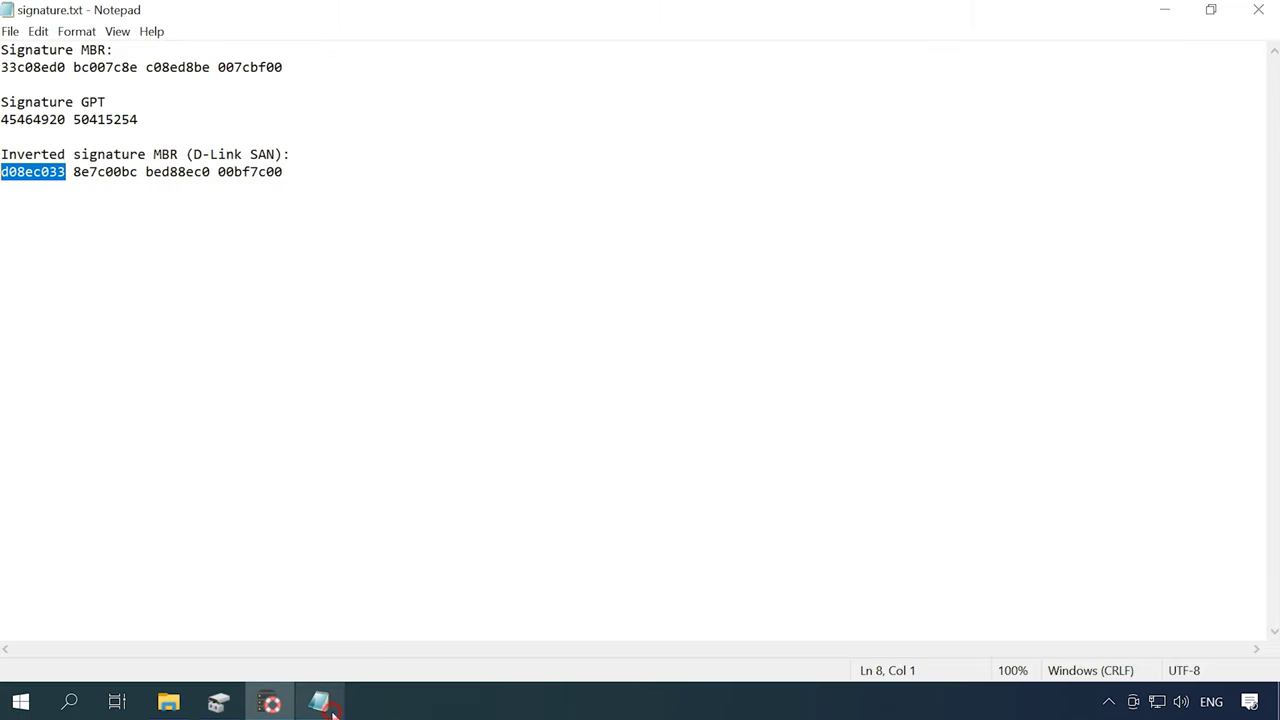
click(151, 224)
text(915764)
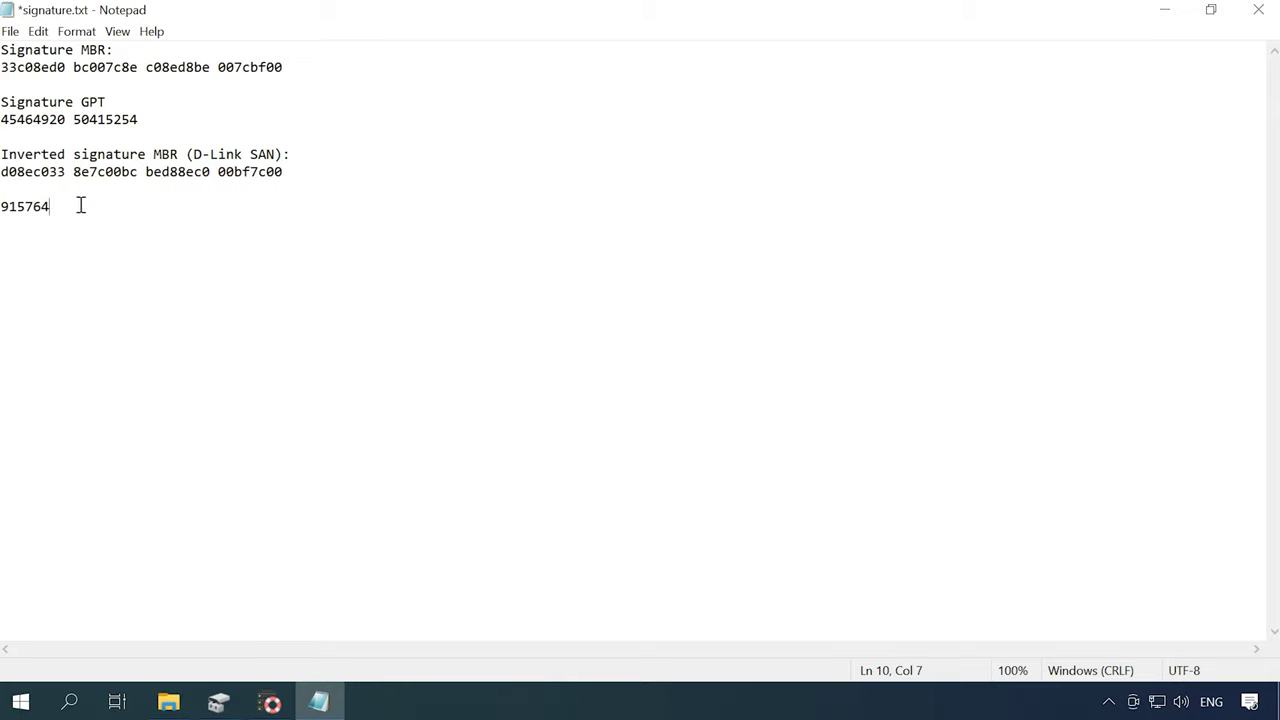
drag(62, 207, 14, 207)
right_click(20, 212)
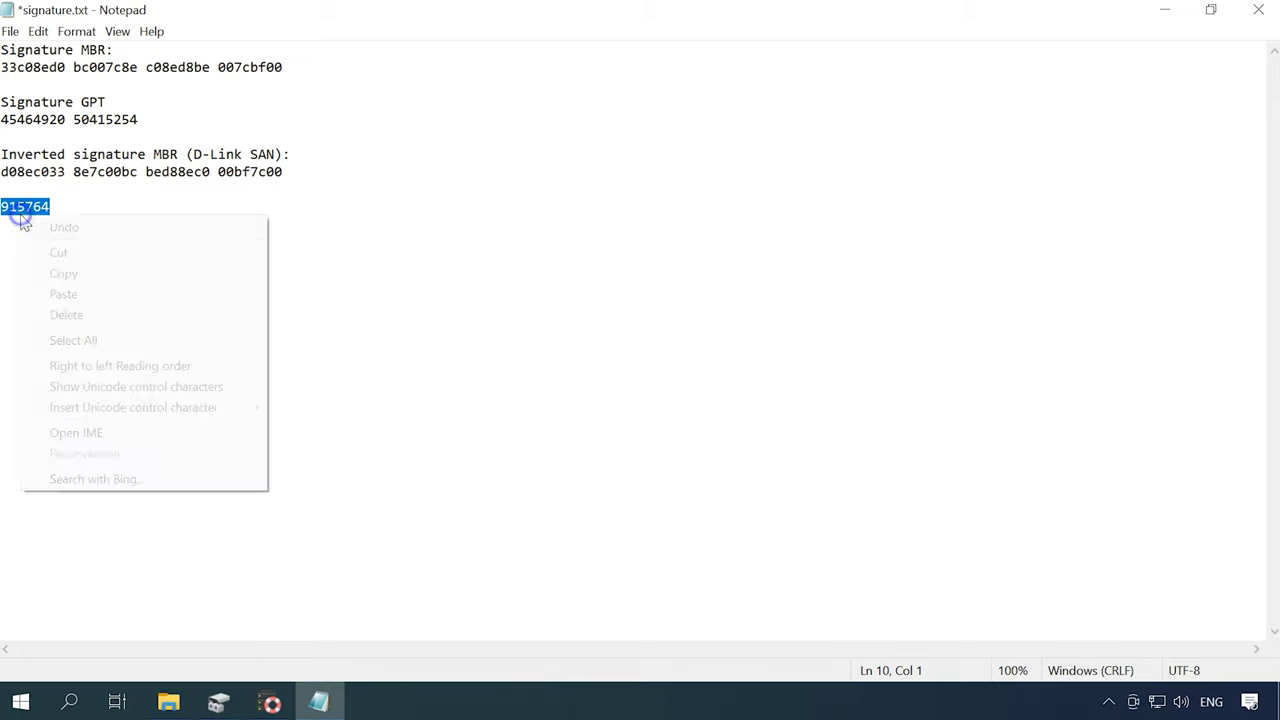
click(82, 273)
Step: Close the HEX editor in Hetman RAID Recovery and start RAID Constructor in manual mode
click(269, 704)
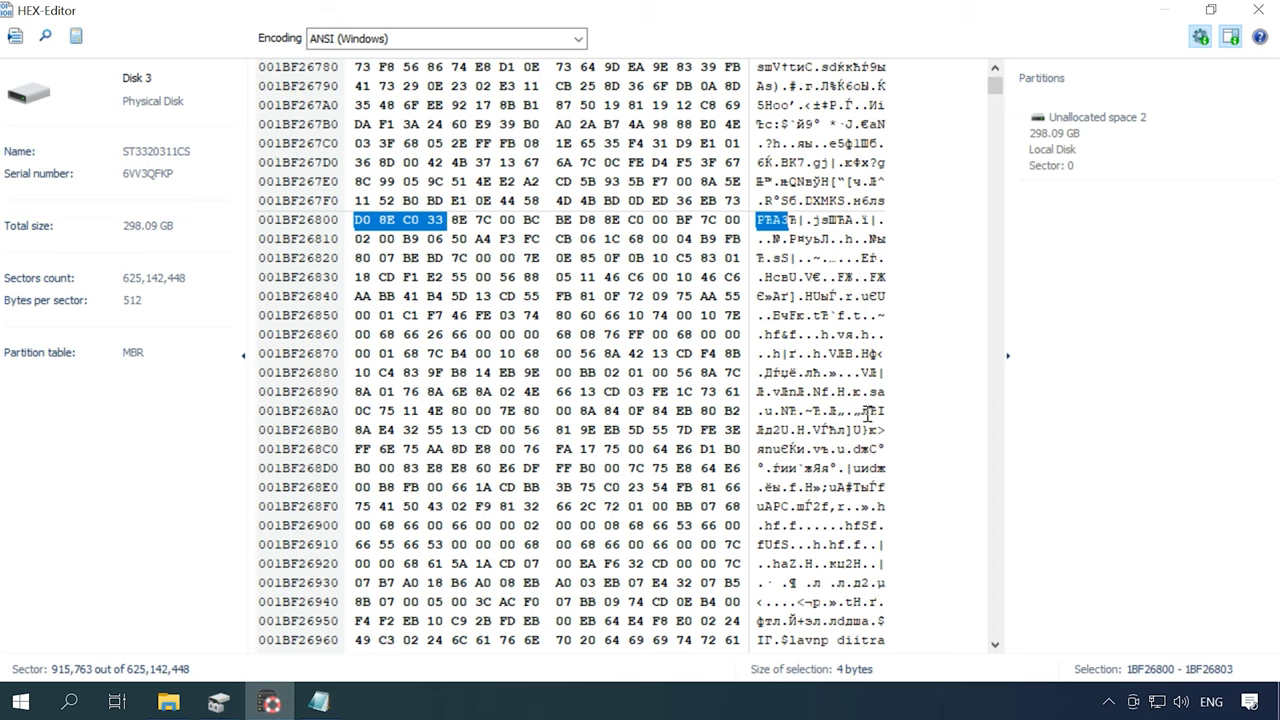
click(1268, 19)
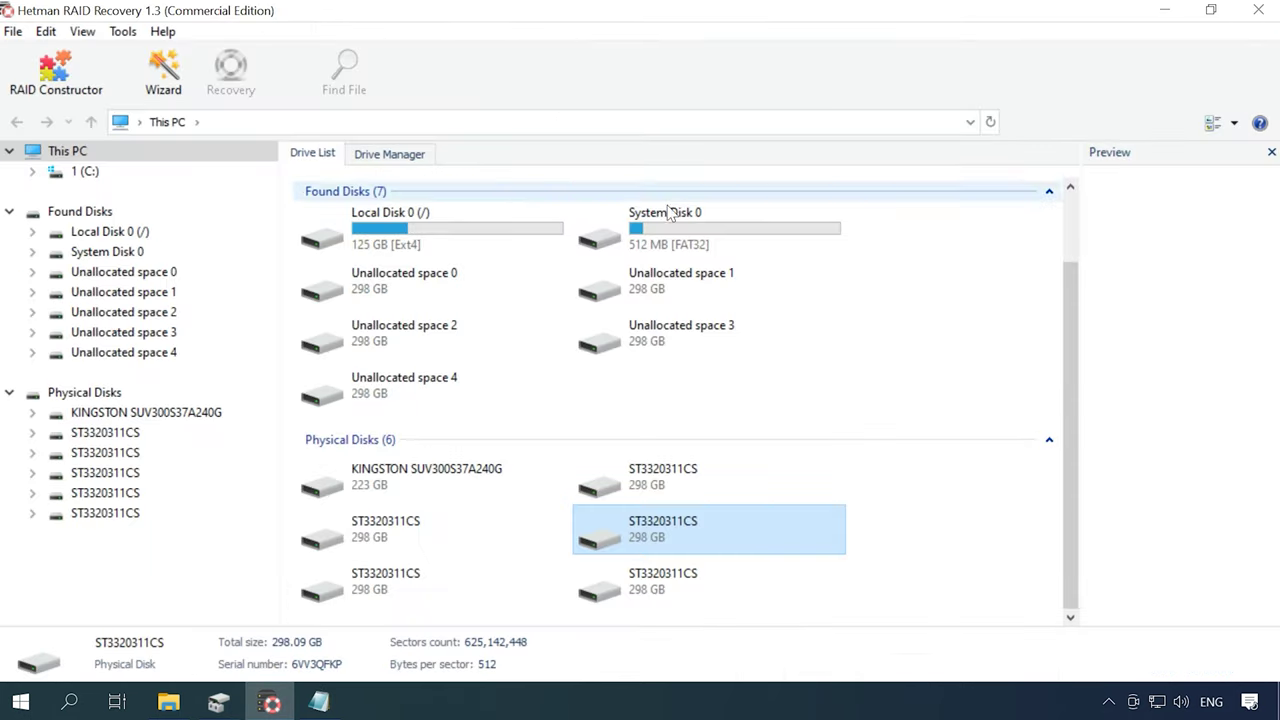
click(64, 96)
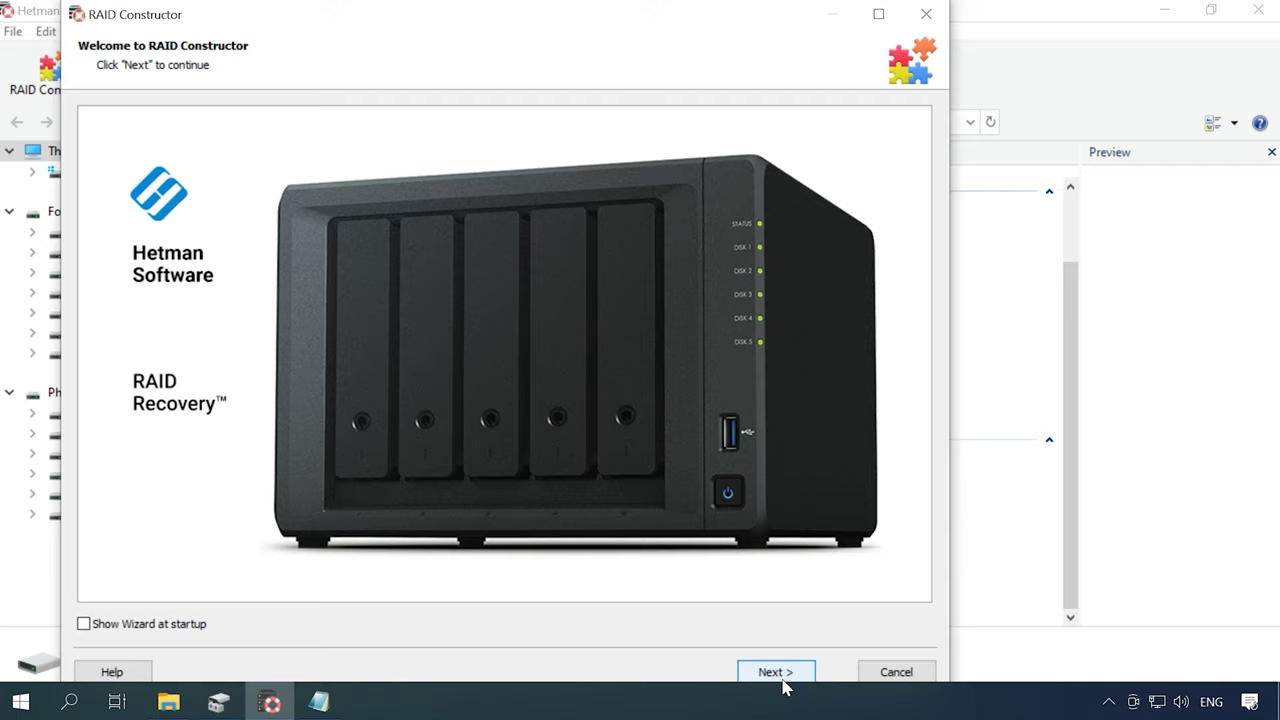
click(776, 673)
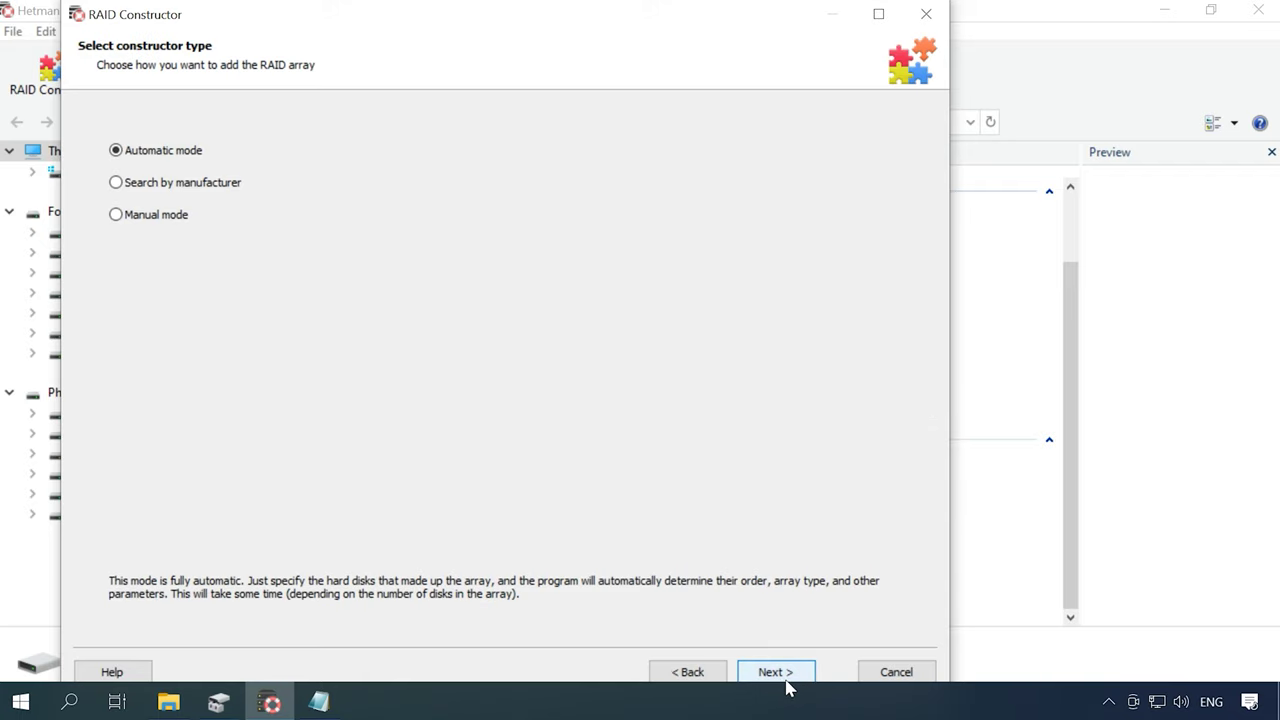
click(148, 222)
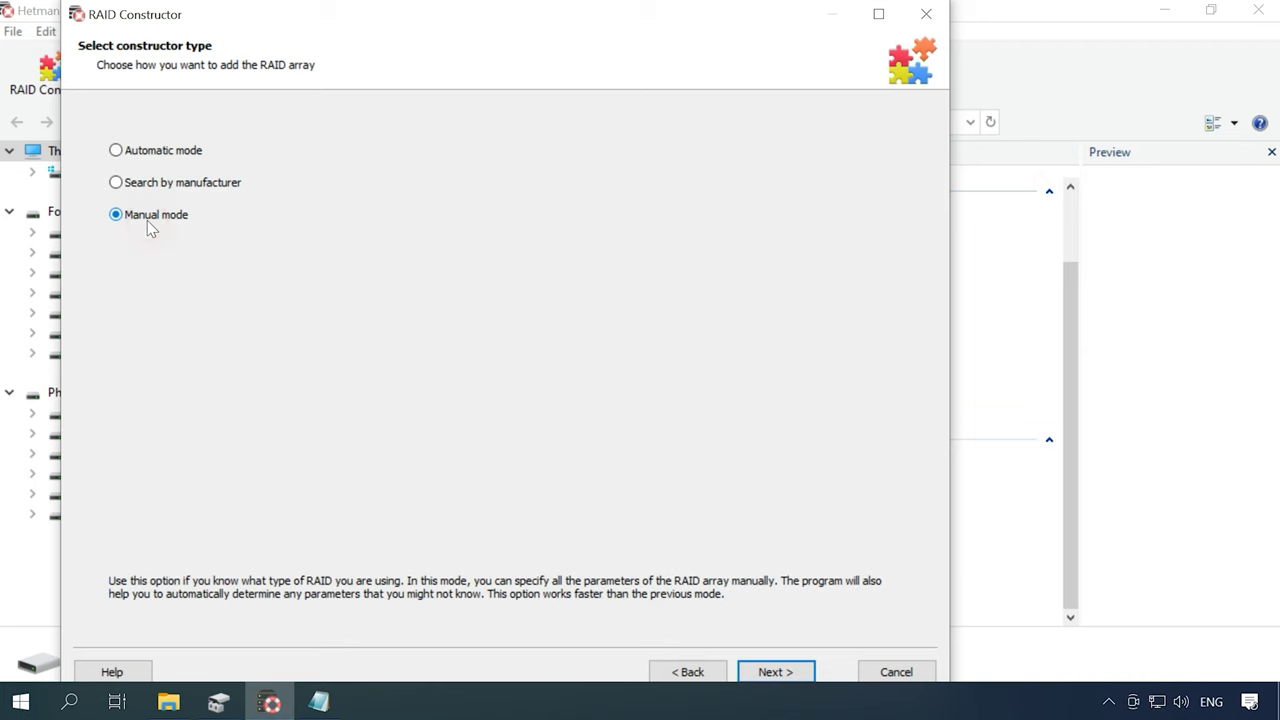
click(783, 680)
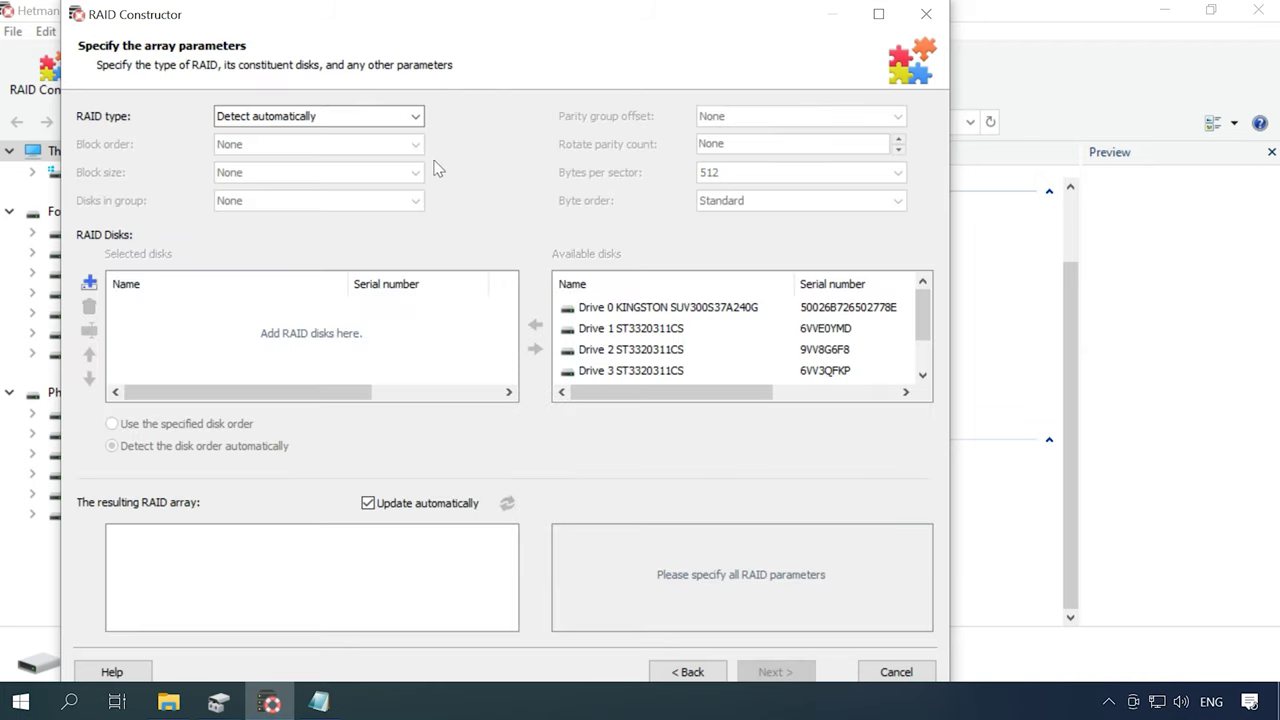
Step: Set the array's RAID type to RAID 5 (Parity), block order to Right Asynchronous and block size to 2 MB
click(414, 117)
click(342, 199)
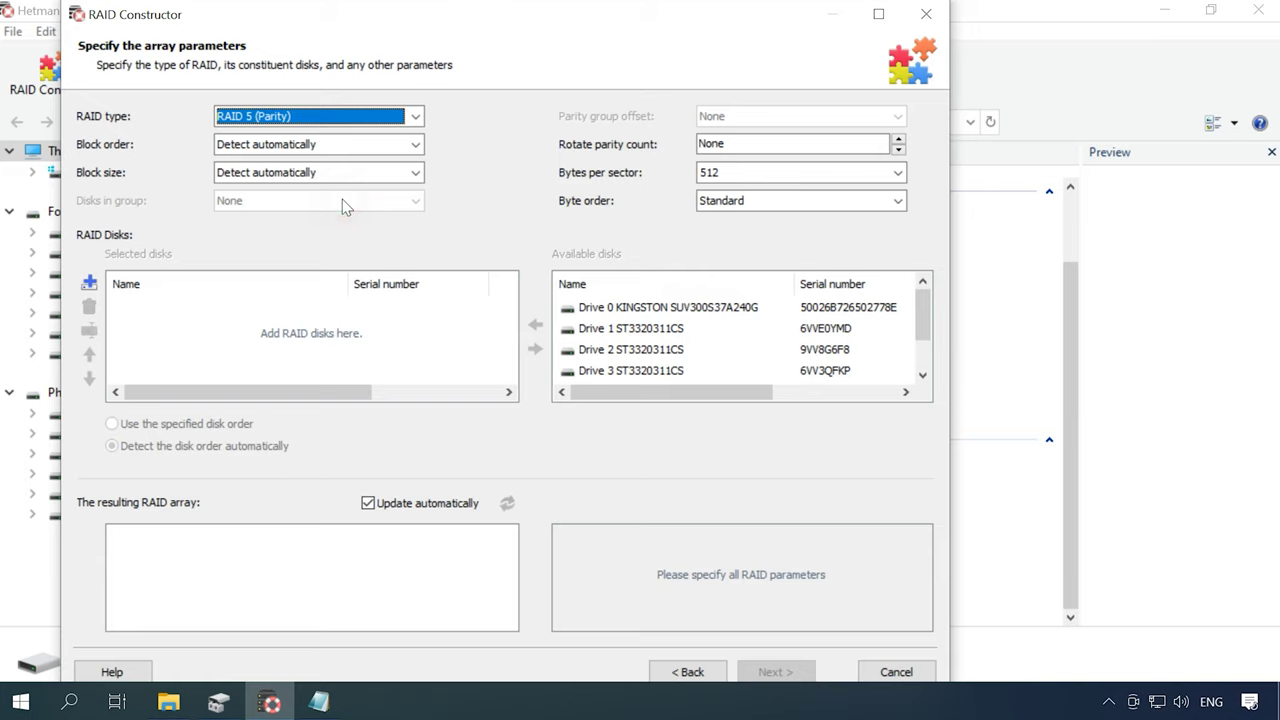
click(340, 145)
click(326, 229)
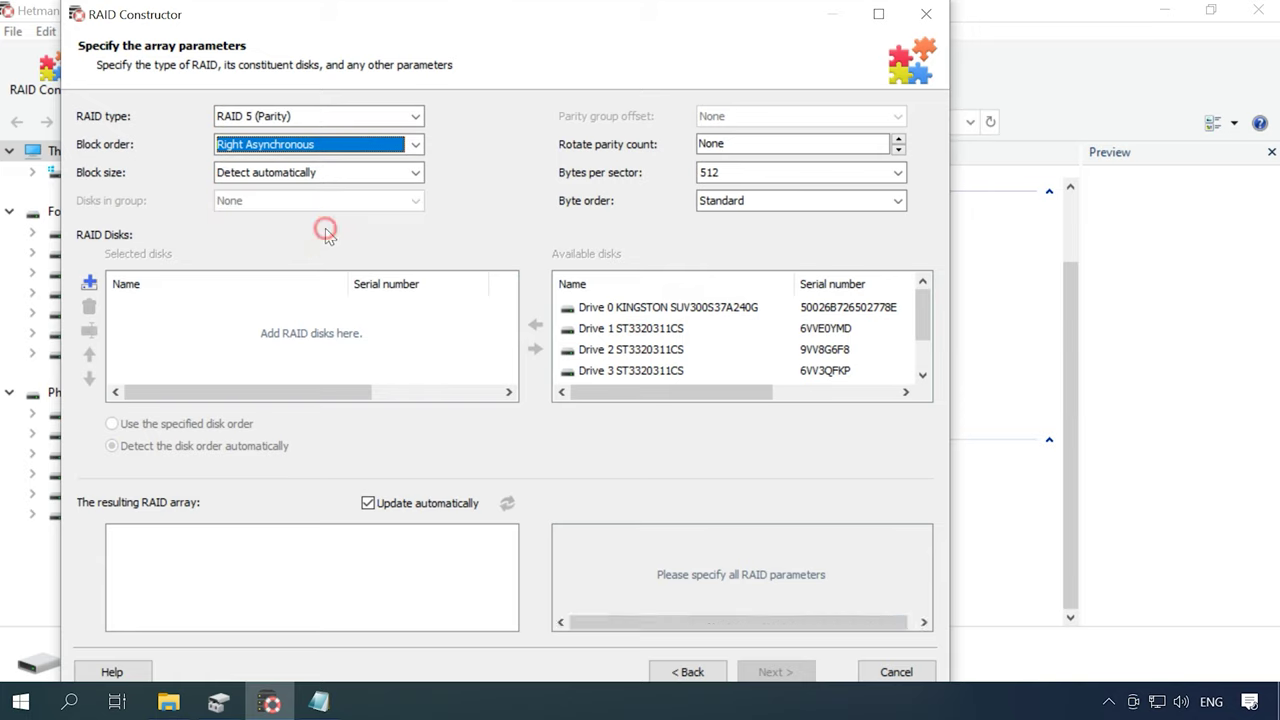
click(416, 172)
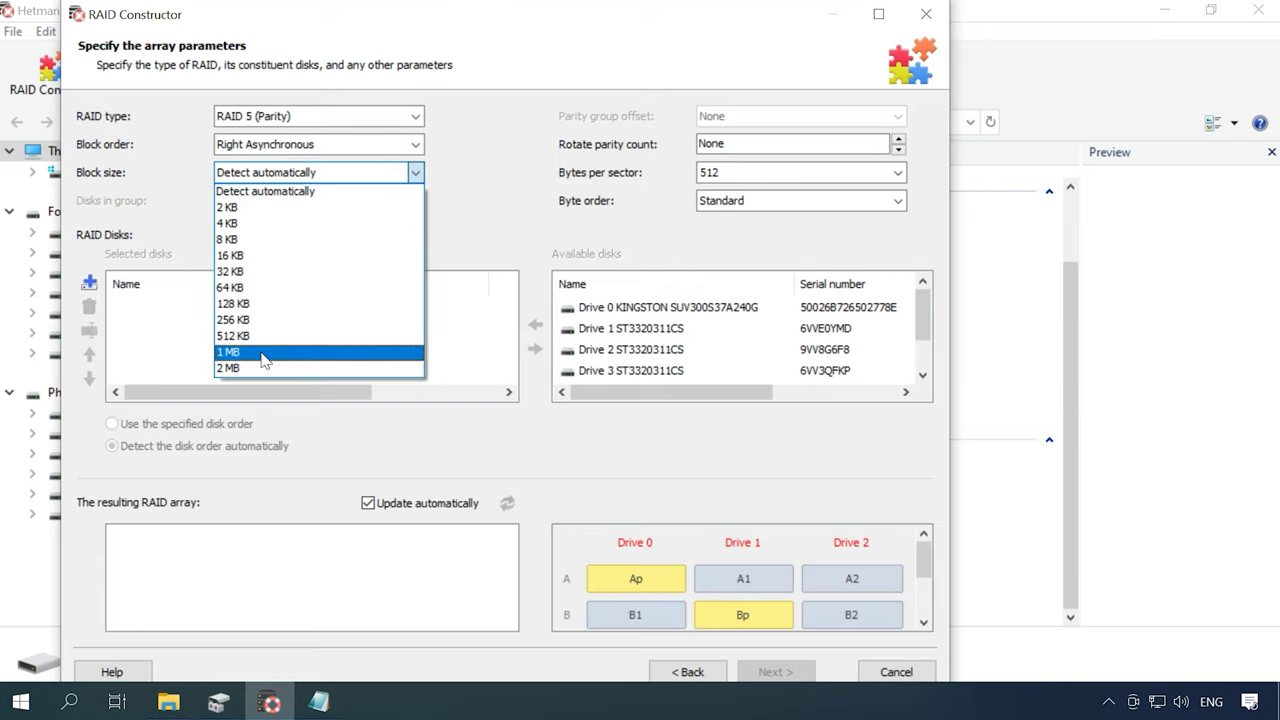
click(262, 368)
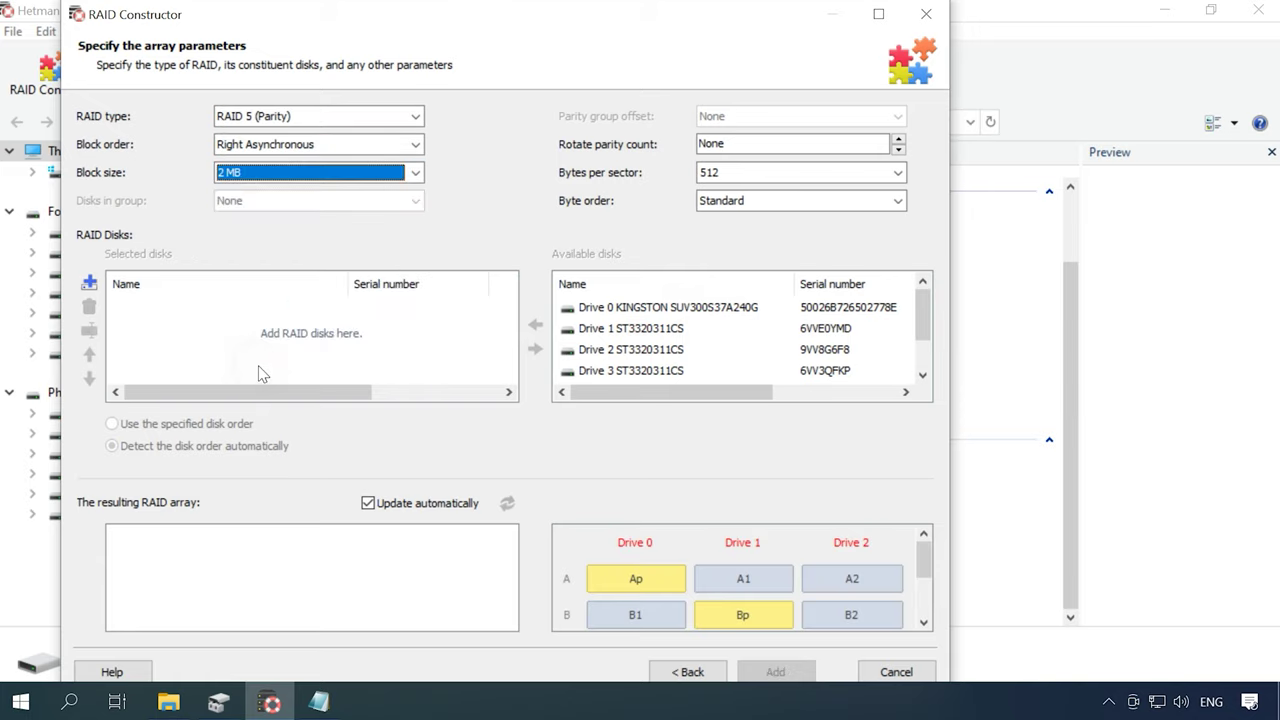
Step: Add the five ST3320311CS drives to the RAID array in the order Drive 2, 3, 1, 5, 4
click(628, 349)
click(536, 326)
click(536, 326)
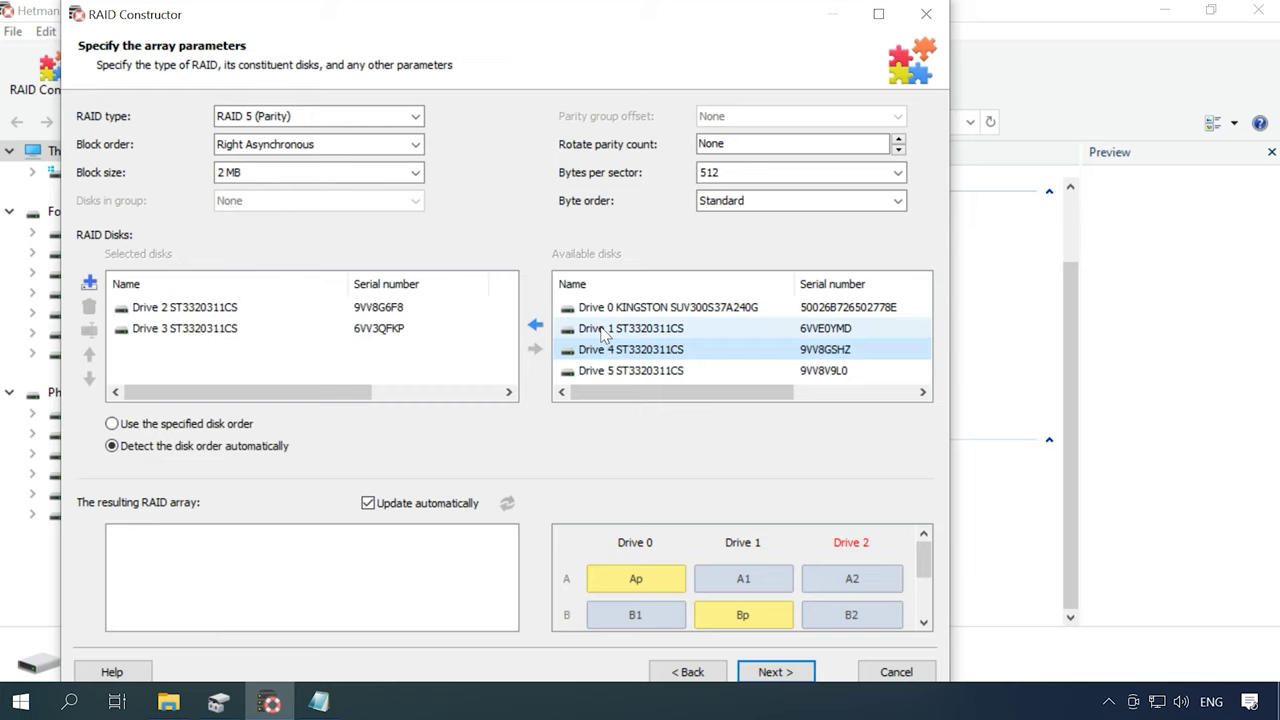
click(568, 328)
click(536, 326)
click(571, 352)
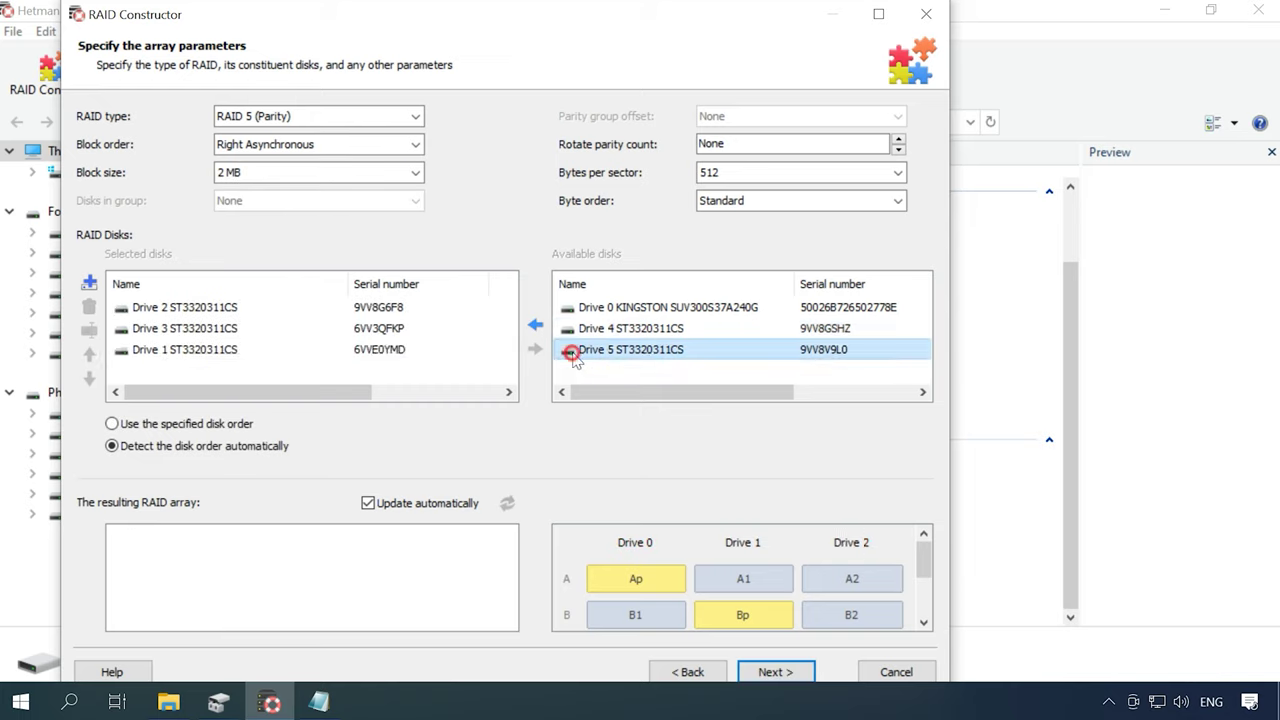
click(536, 326)
click(536, 326)
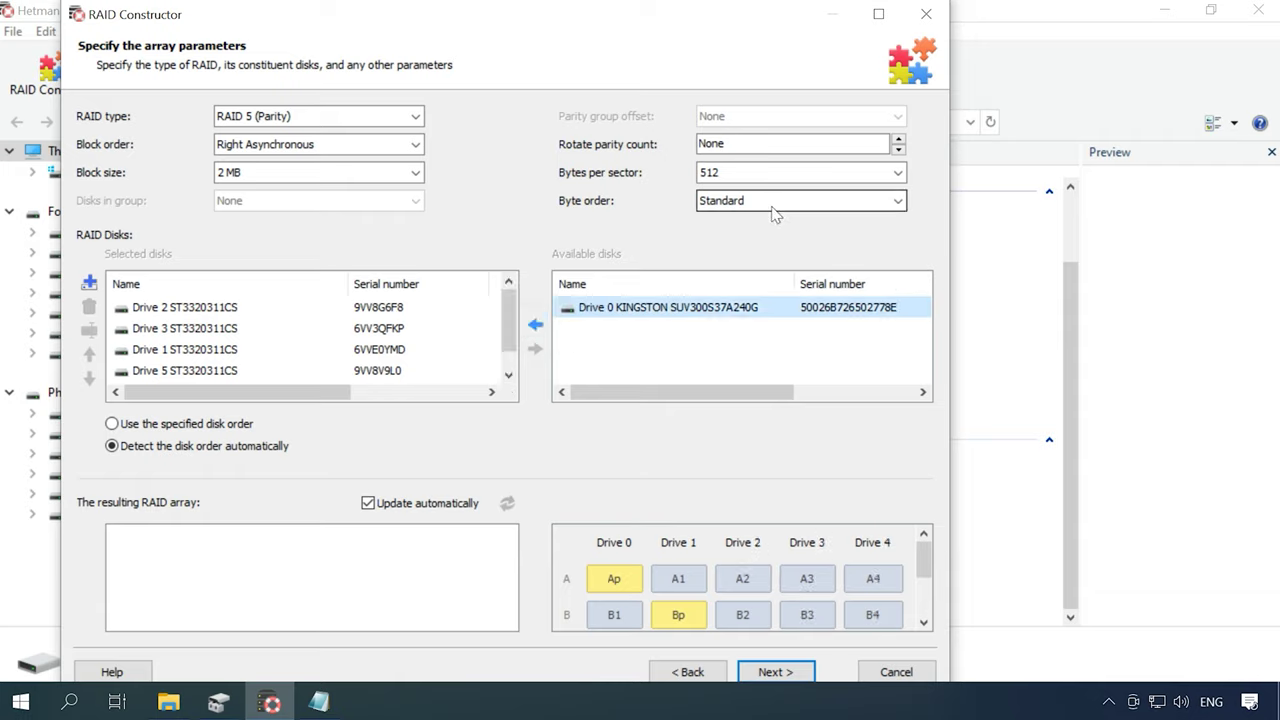
Step: Make the array use the specified disk order and set the byte order to 4-byte reverse
click(216, 426)
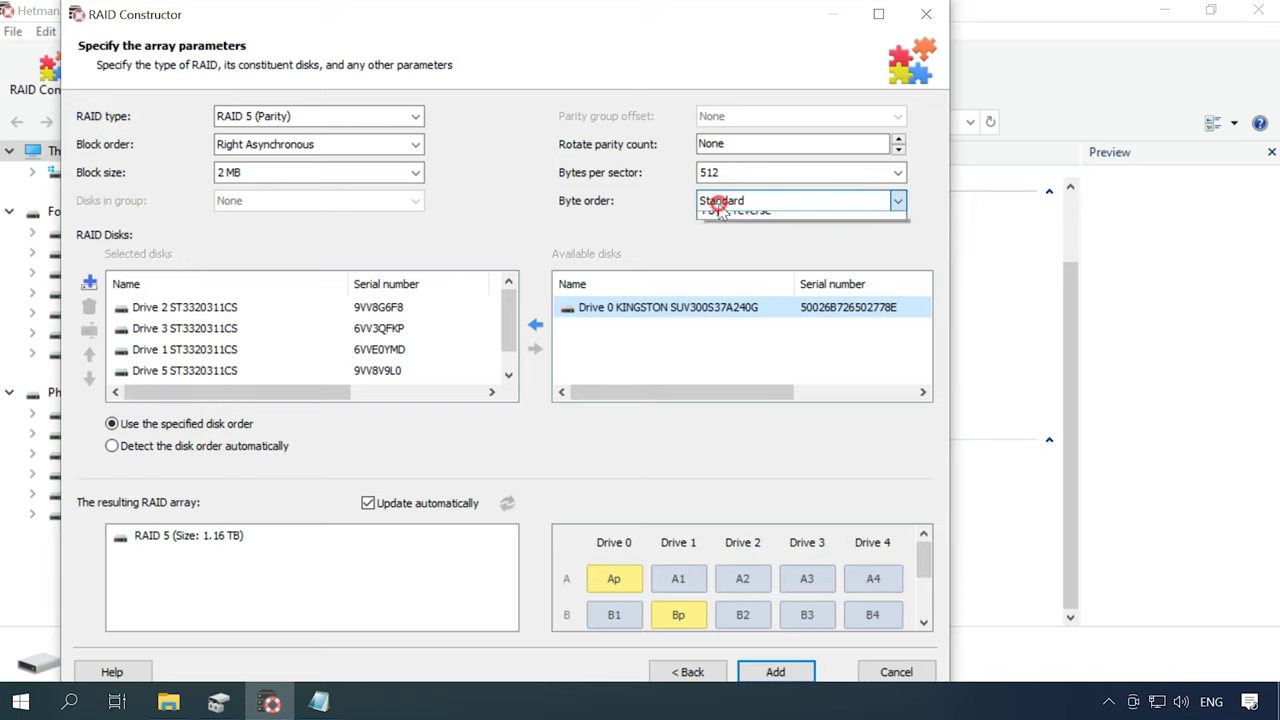
click(745, 201)
click(745, 252)
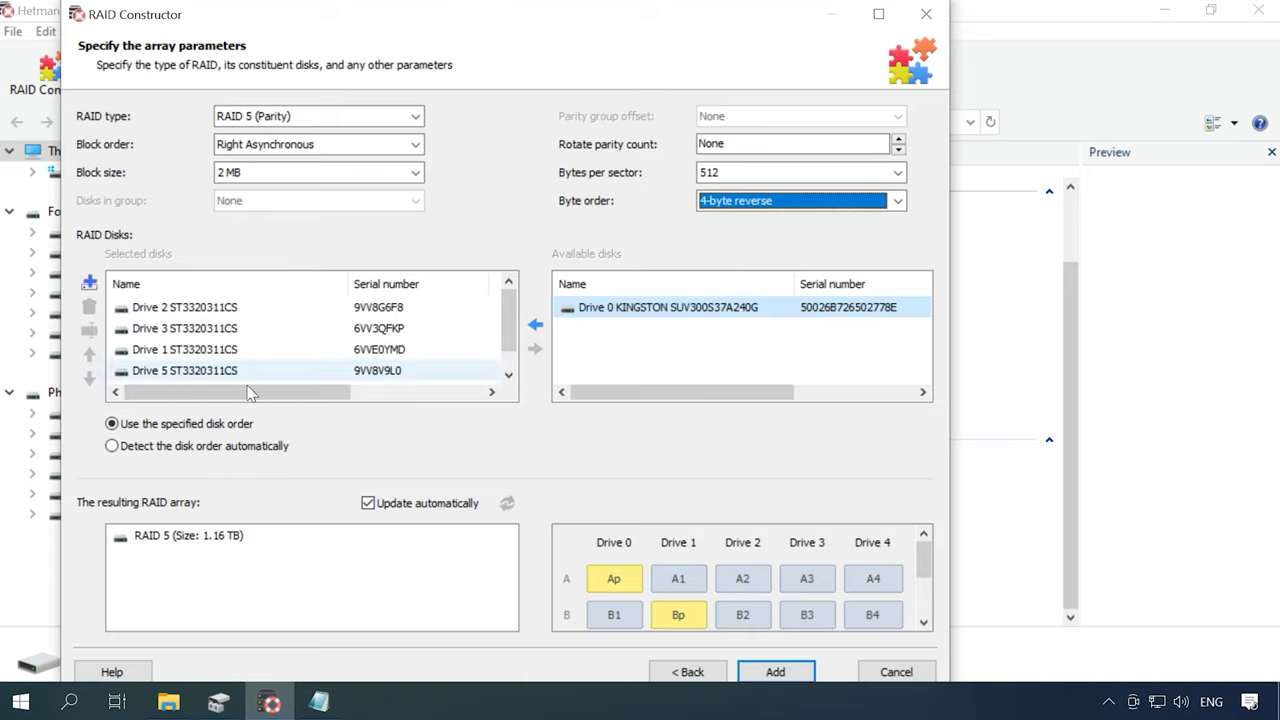
Step: Copy the sector number 915764 from signature.txt and return to RAID Constructor
click(319, 703)
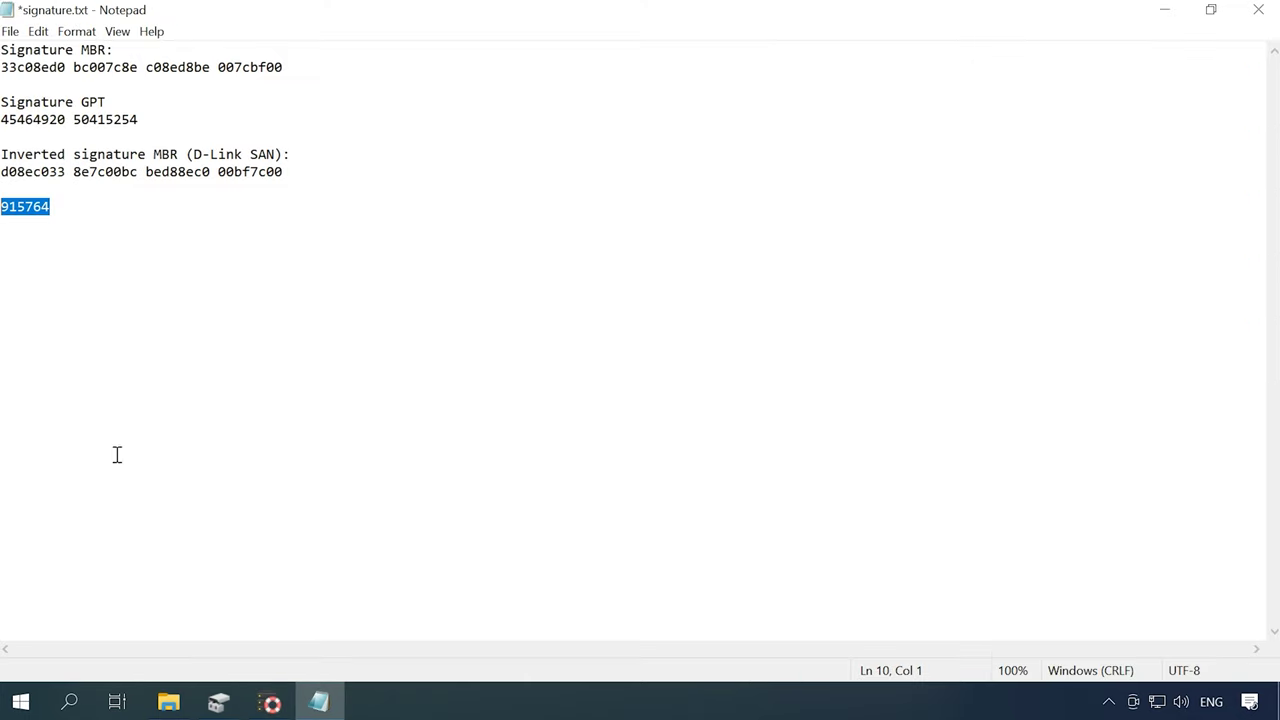
right_click(28, 218)
click(72, 276)
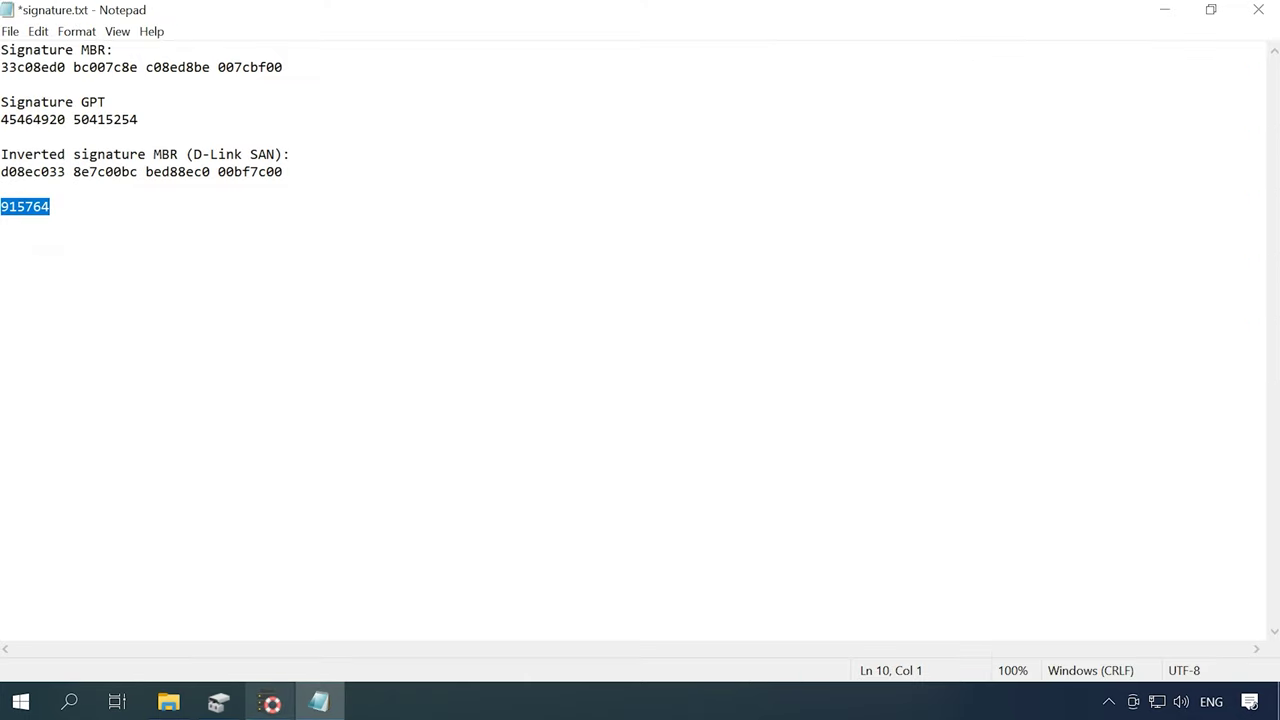
click(270, 703)
Step: Set the disk offset of Drive 2 in the array to the copied value 915764, measured in sectors
click(190, 308)
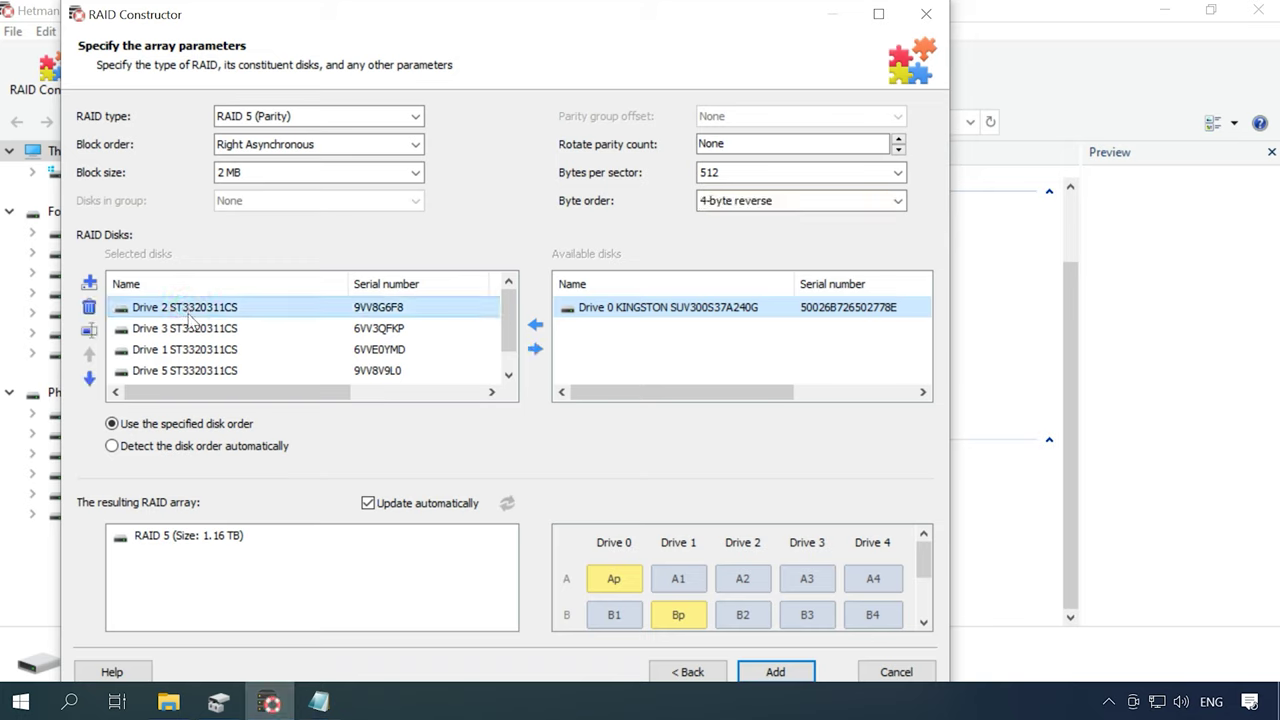
right_click(189, 318)
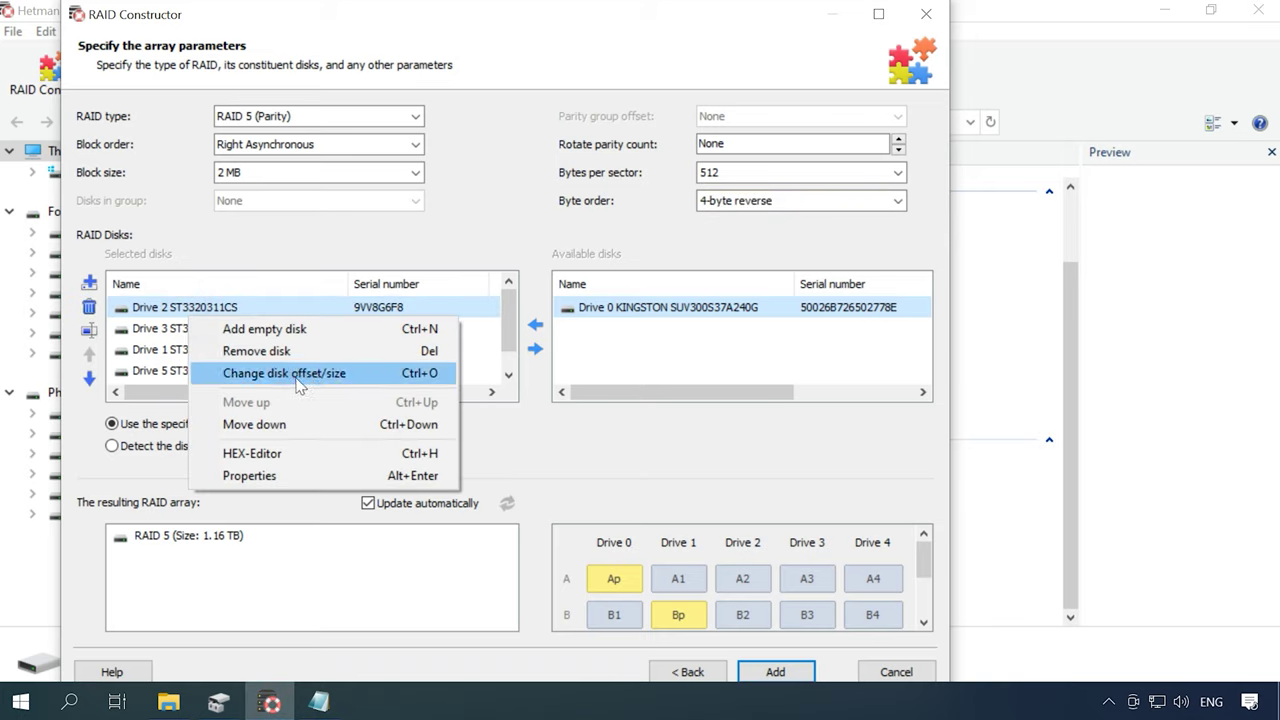
click(298, 378)
right_click(580, 291)
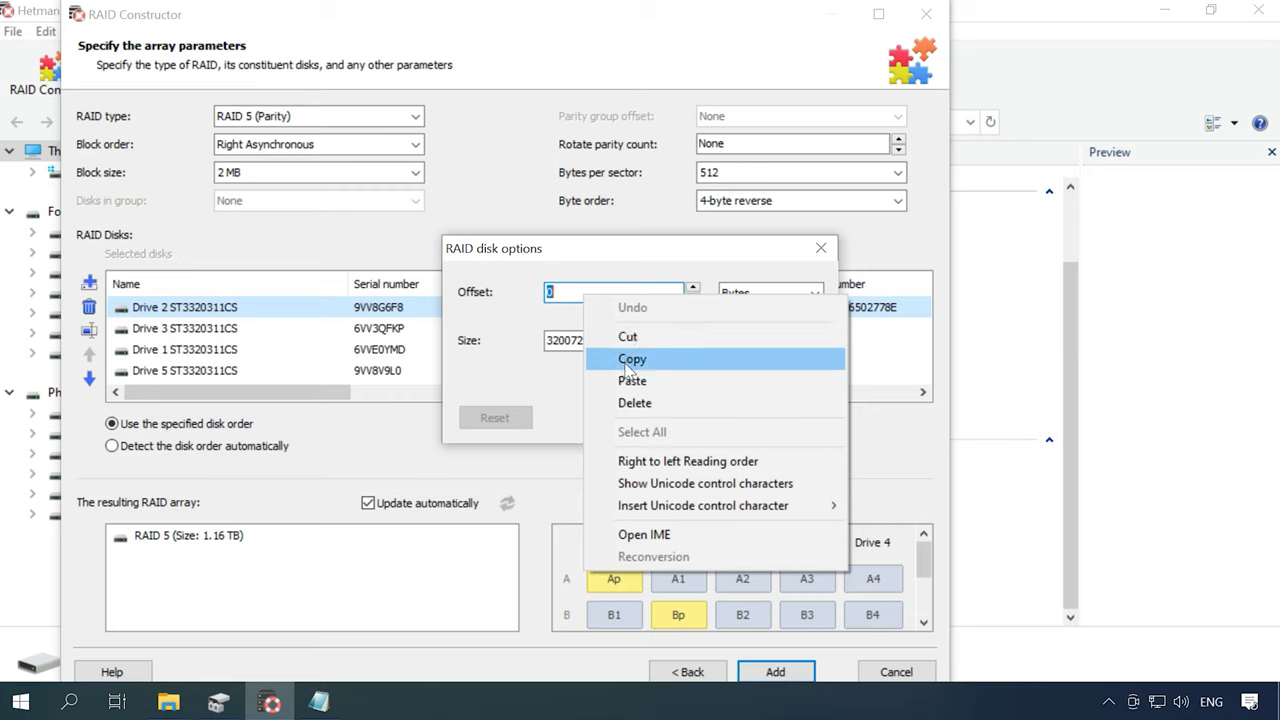
click(632, 374)
click(770, 293)
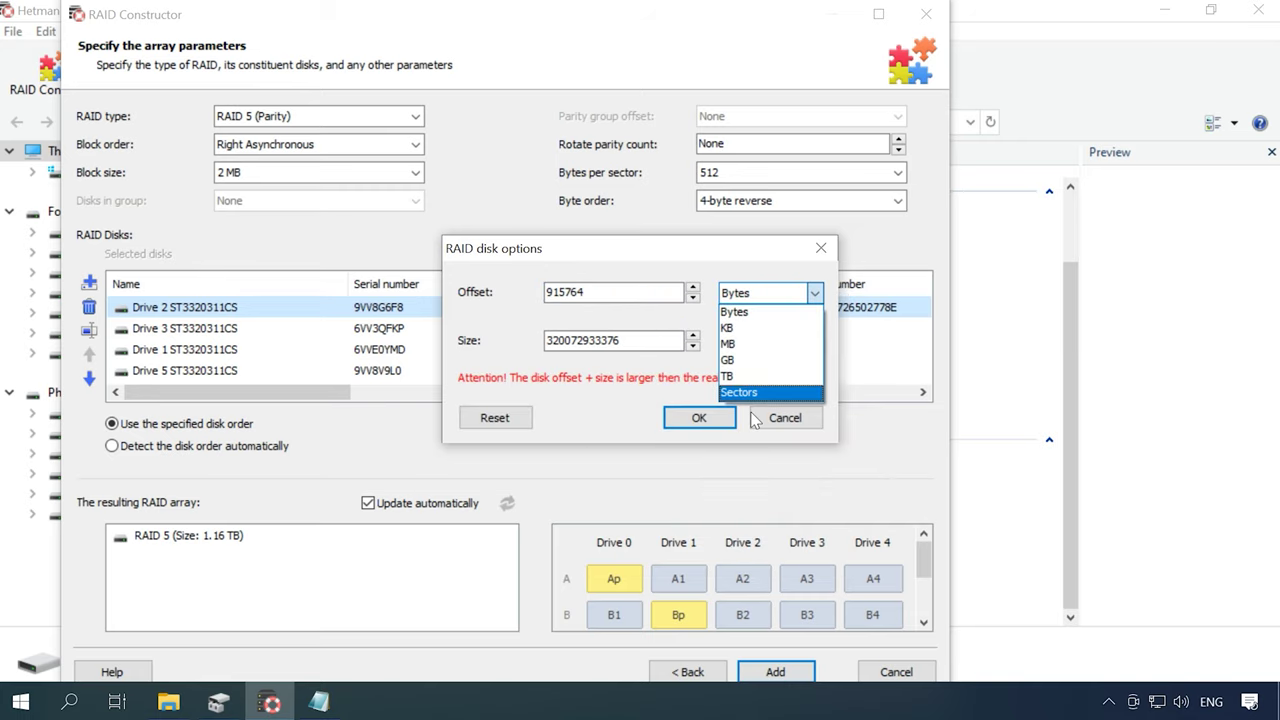
click(757, 400)
click(699, 418)
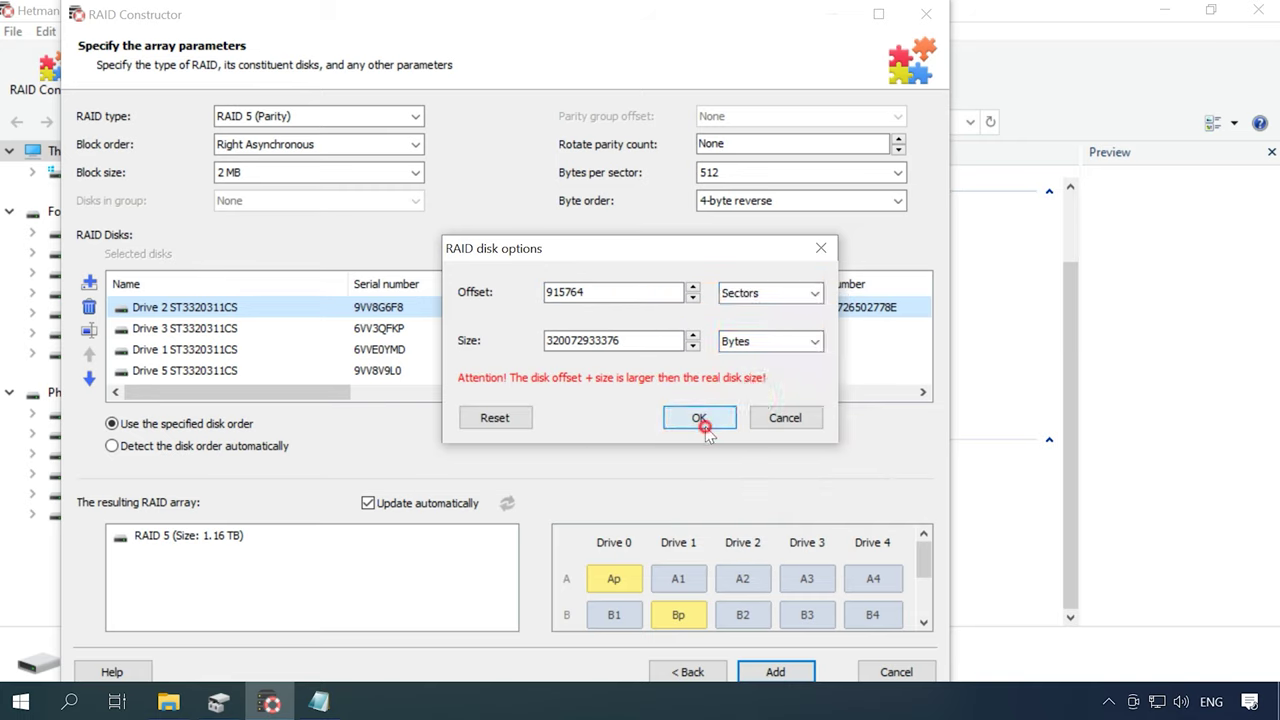
Step: Set the disk offset of Drive 3 to 915764 sectors
double_click(190, 330)
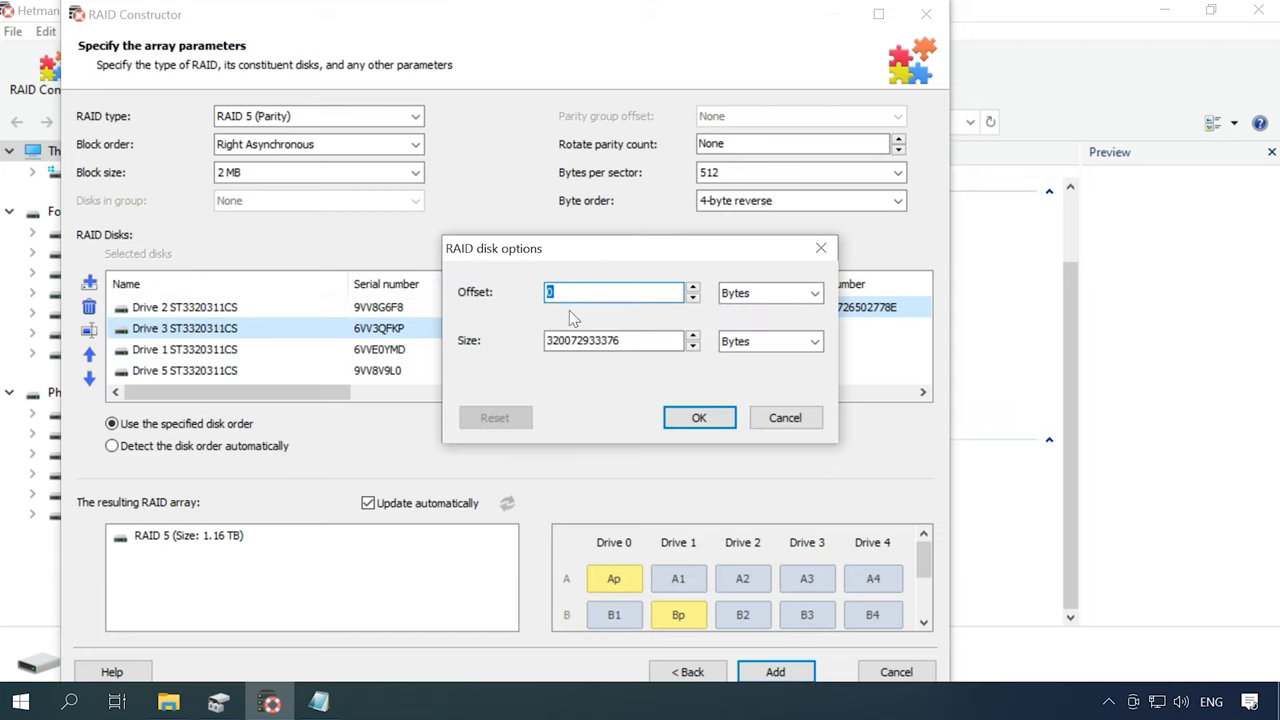
text(915764)
click(760, 293)
click(740, 387)
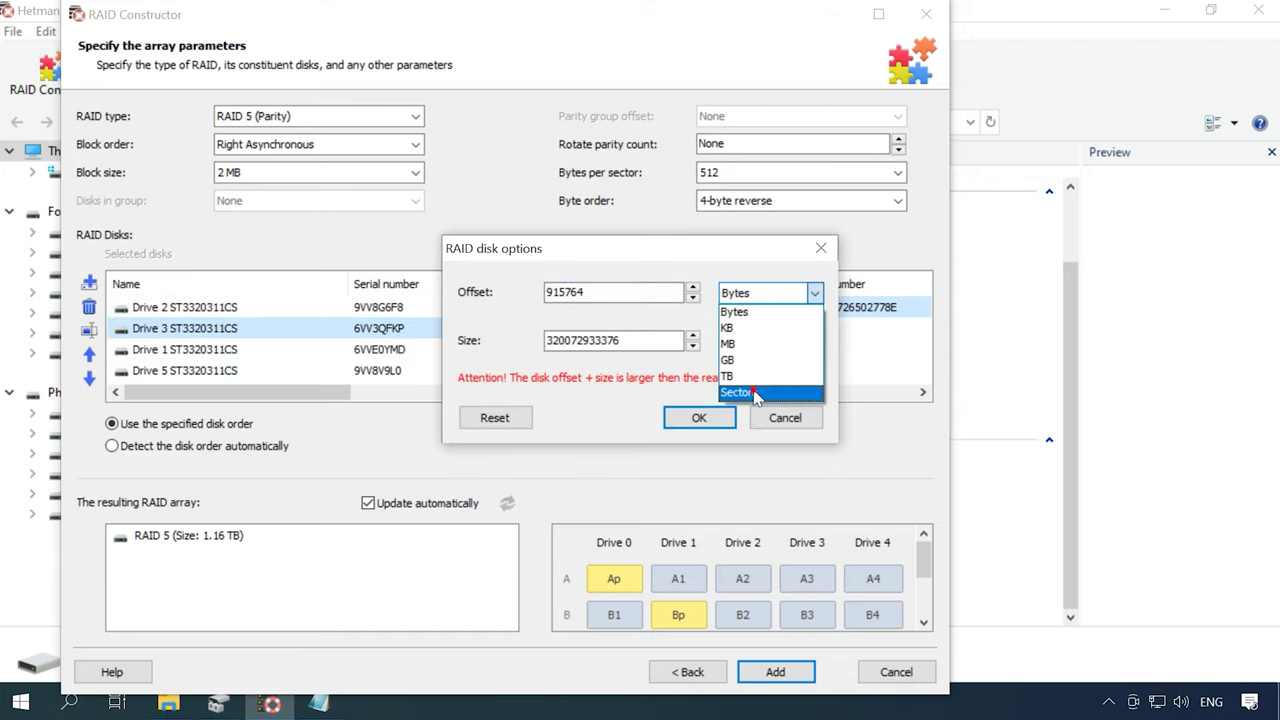
click(699, 418)
Step: Set the disk offset of Drive 1 to 915764 sectors
click(89, 330)
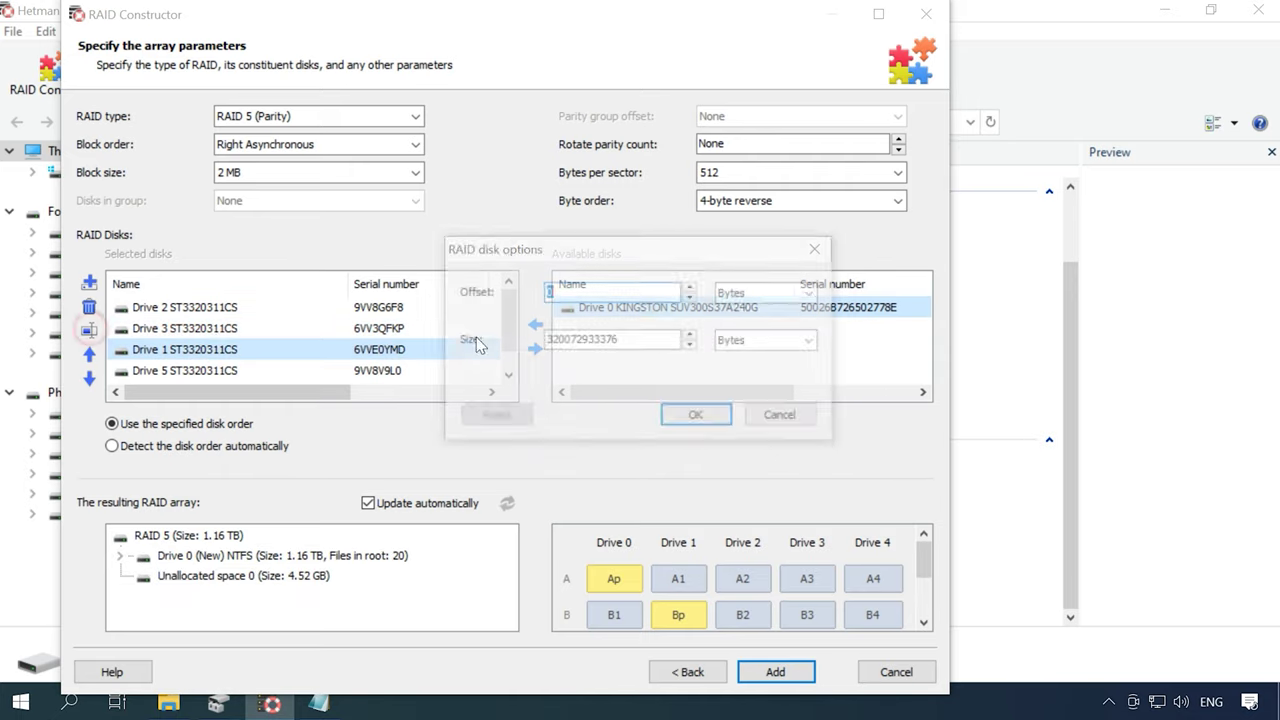
text(915764)
click(760, 293)
click(745, 392)
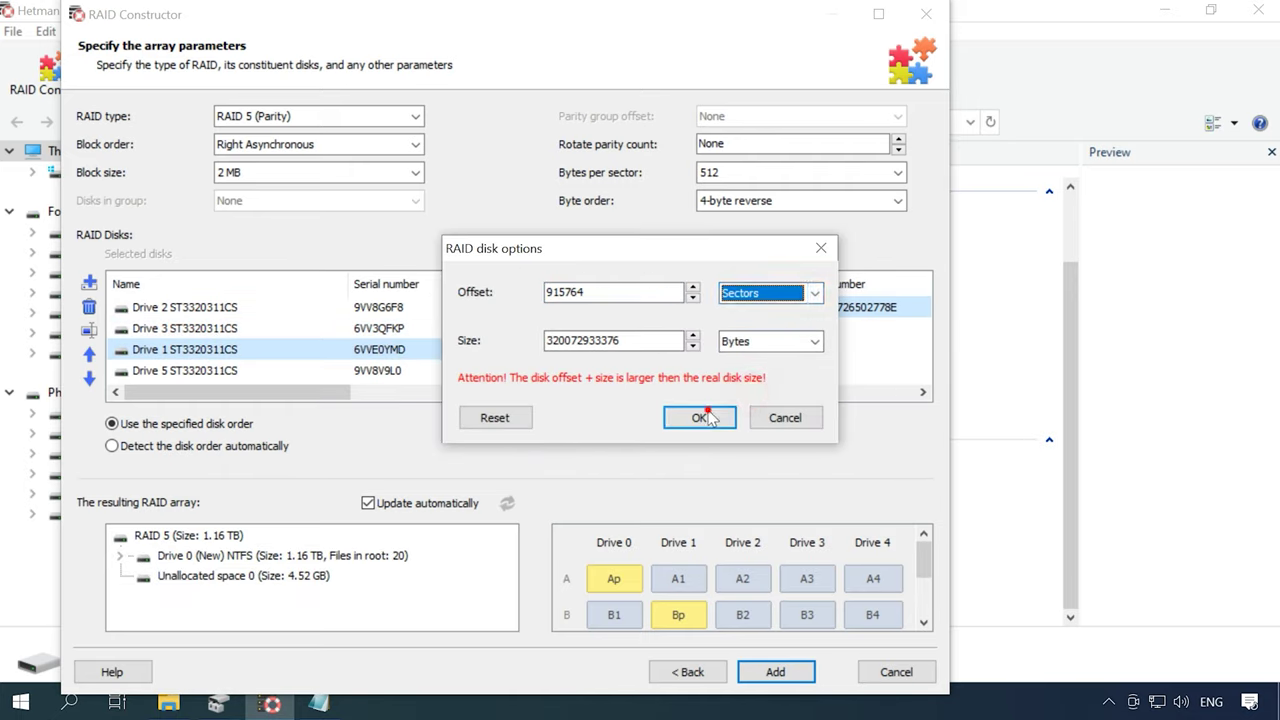
click(699, 418)
Step: Set the disk offset of Drive 5 to 915764 sectors
click(195, 370)
click(89, 330)
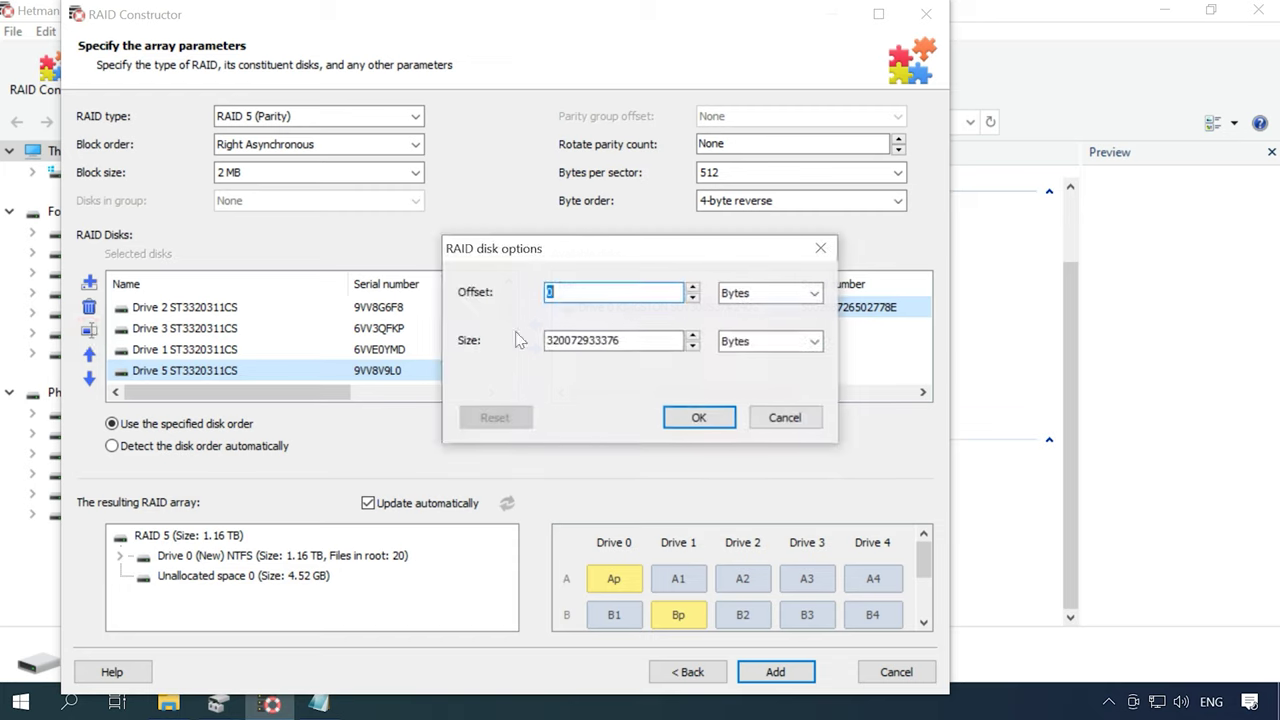
text(915764)
click(815, 293)
click(768, 392)
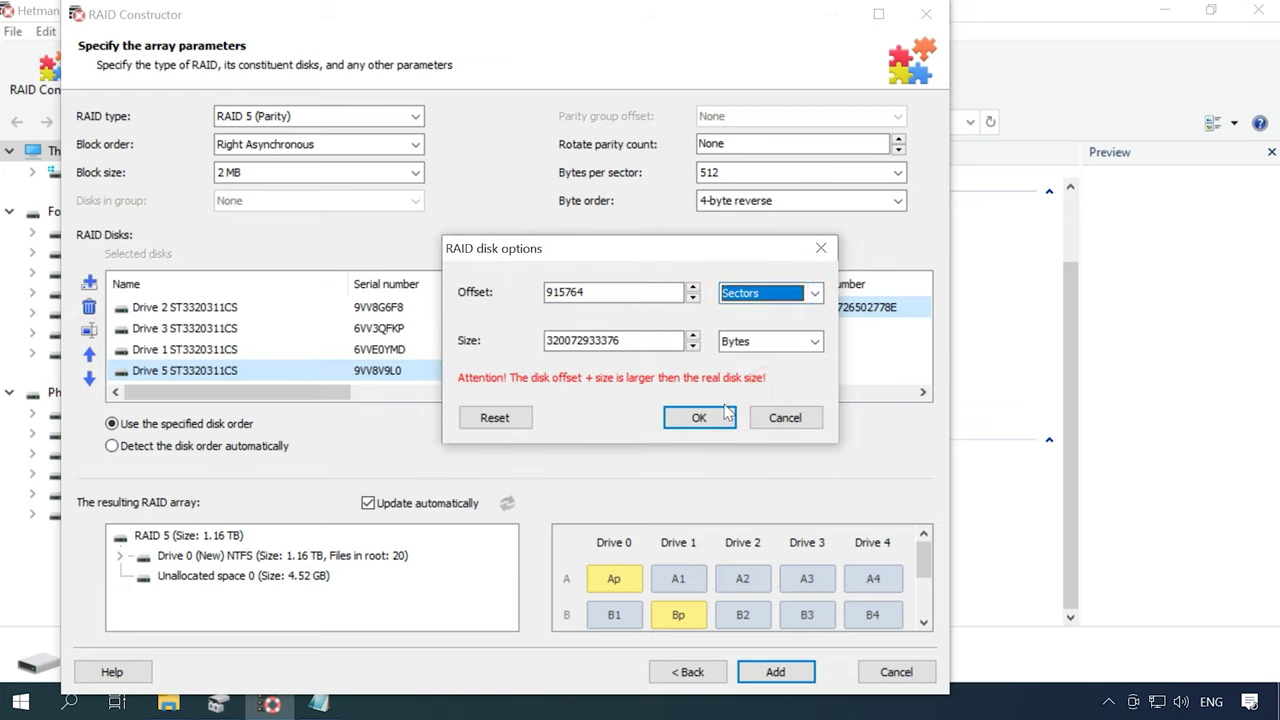
click(699, 418)
Step: Set the disk offset of Drive 4 to 915764 sectors and add the configured RAID 5 array to the program
scroll(328, 396, down, 1)
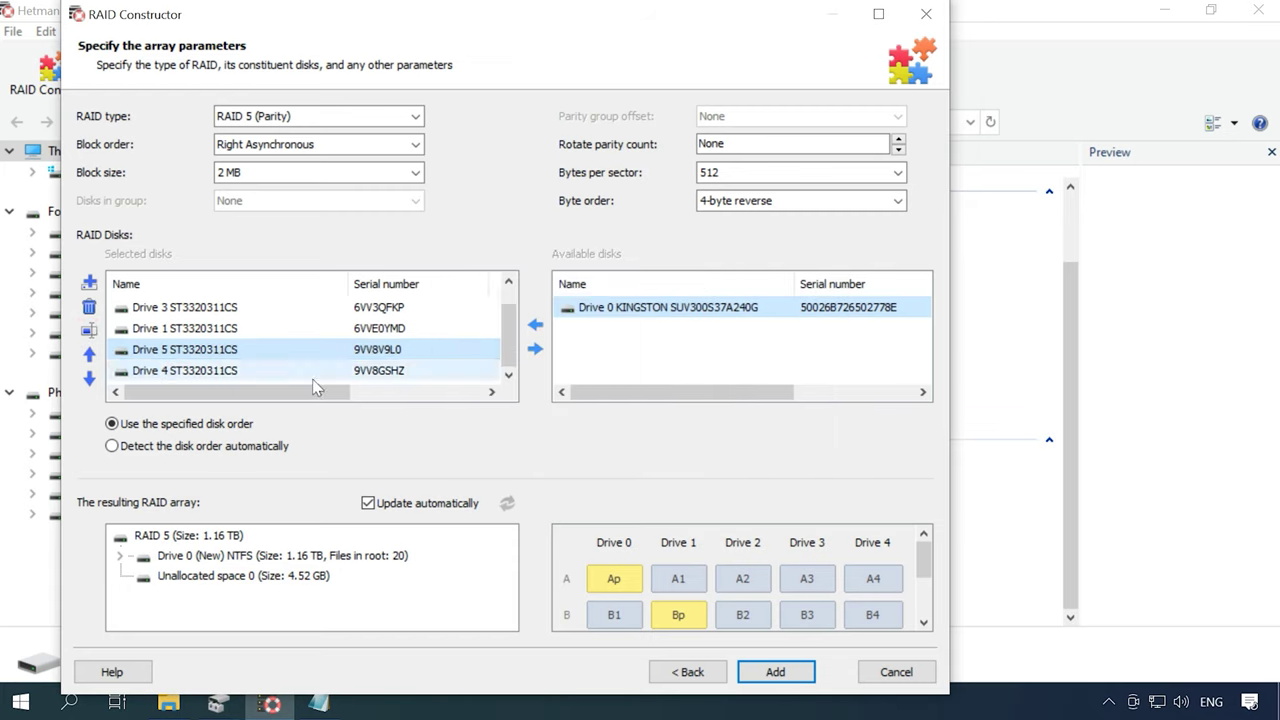
click(185, 370)
click(88, 330)
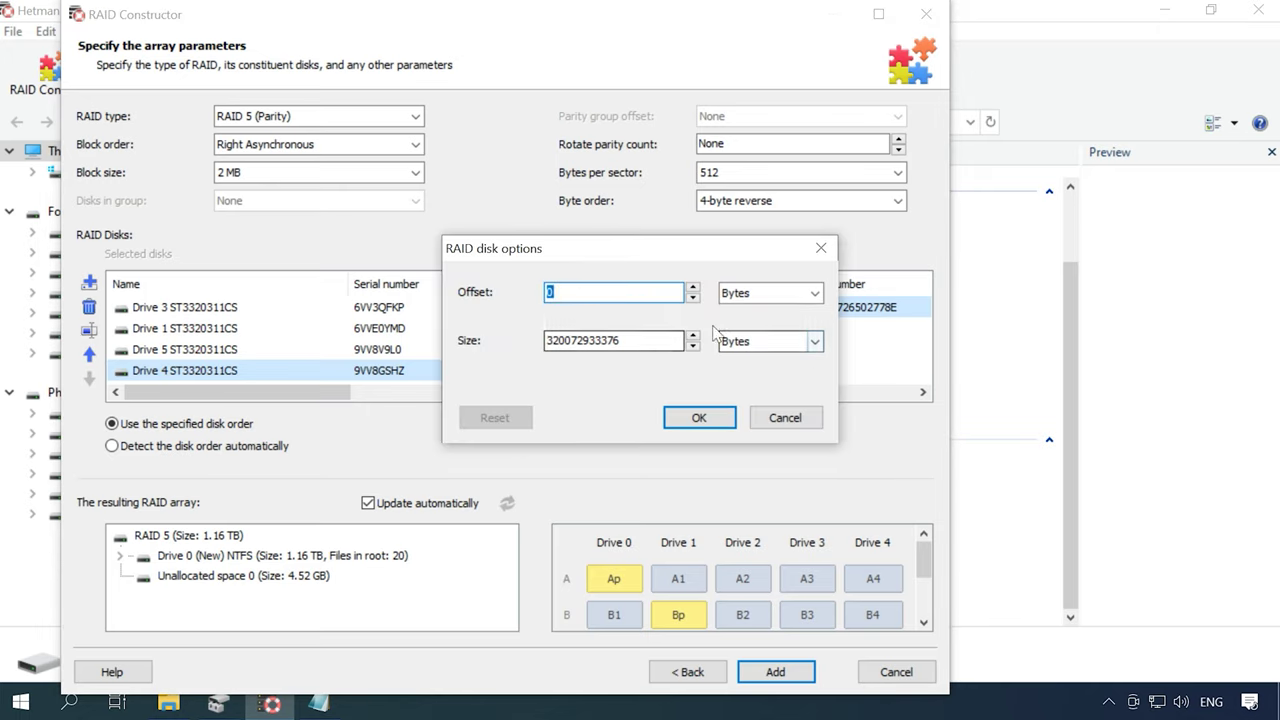
text(915764)
click(815, 293)
click(760, 399)
click(690, 419)
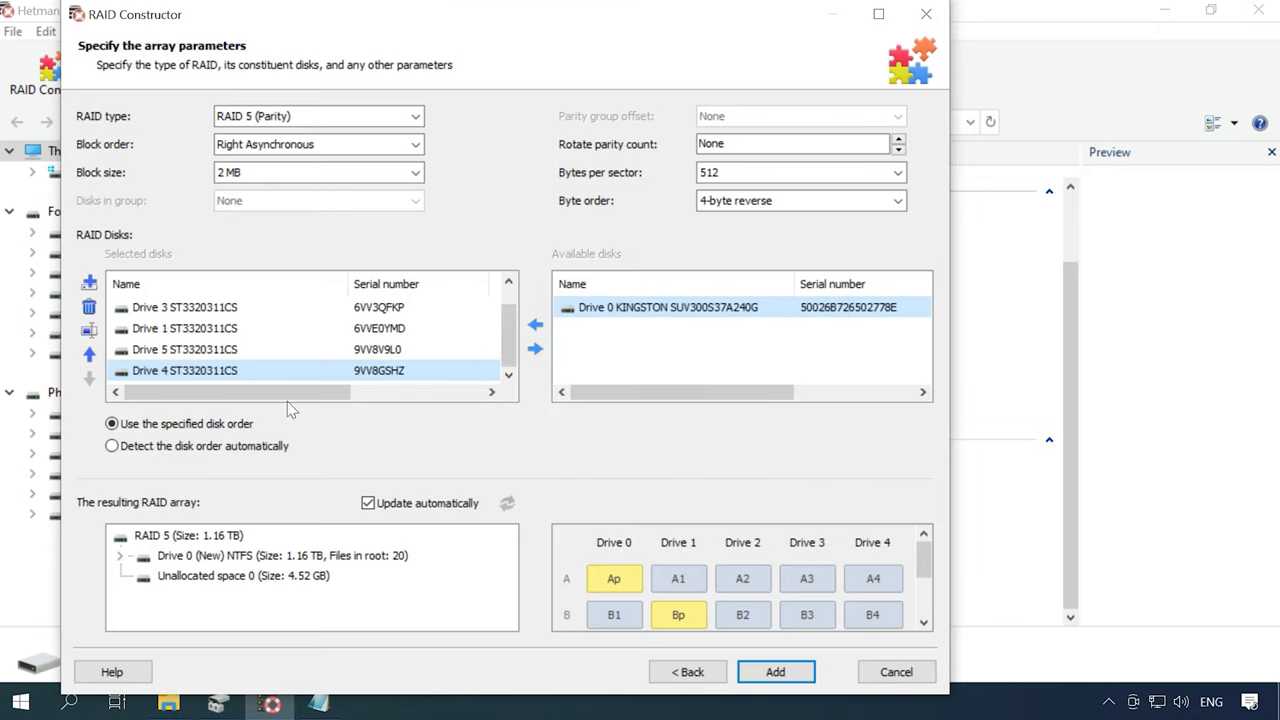
click(777, 673)
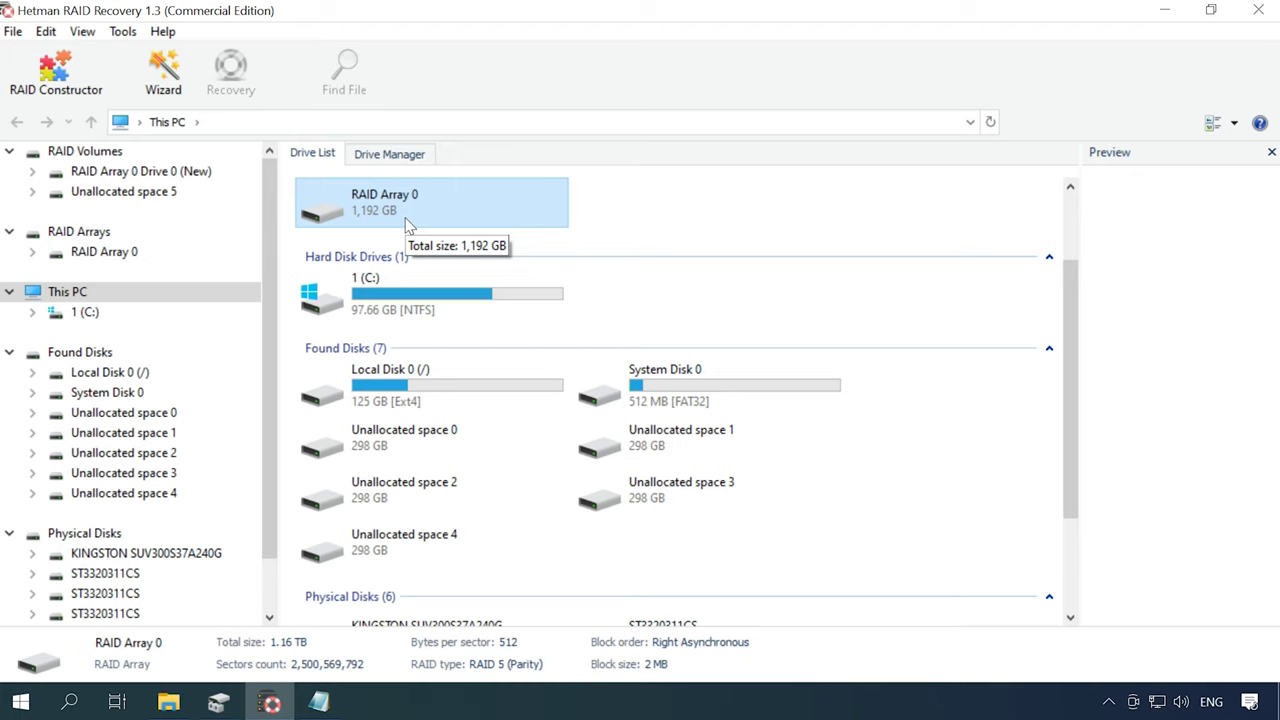
Step: Open RAID Array 0 and run a fast scan on it through to the end of the wizard
right_click(407, 226)
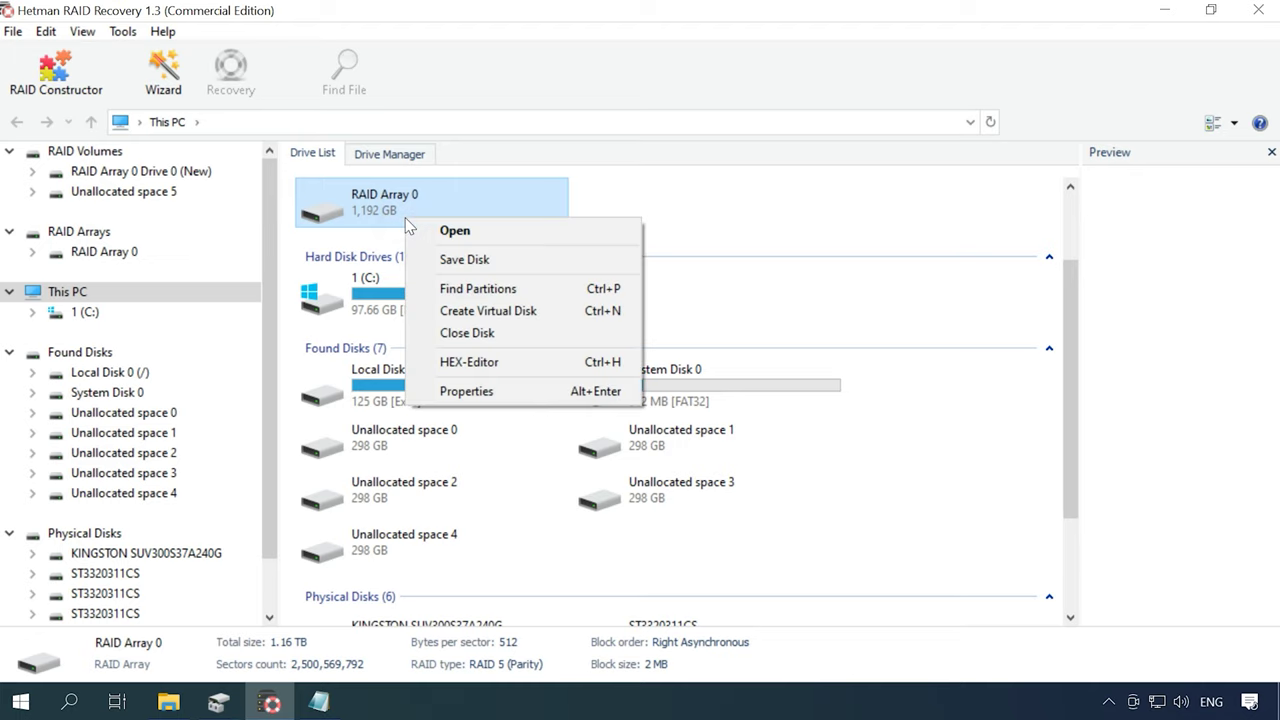
click(467, 235)
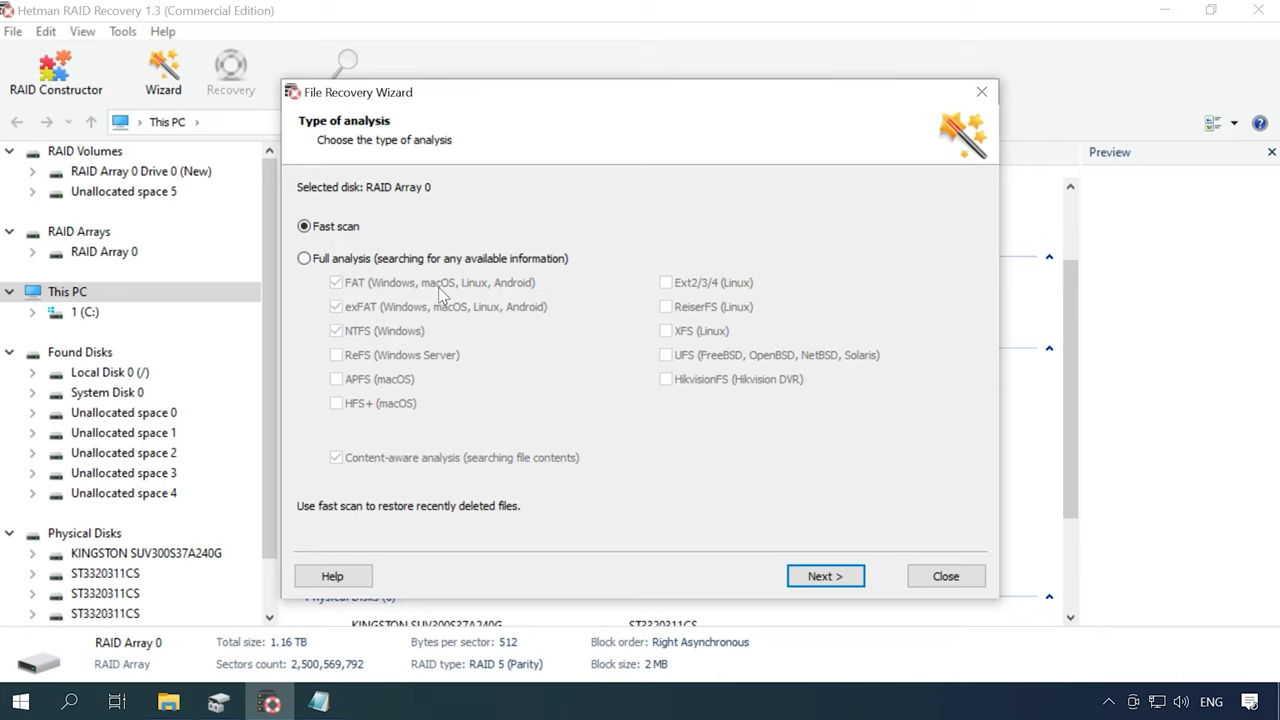
click(826, 577)
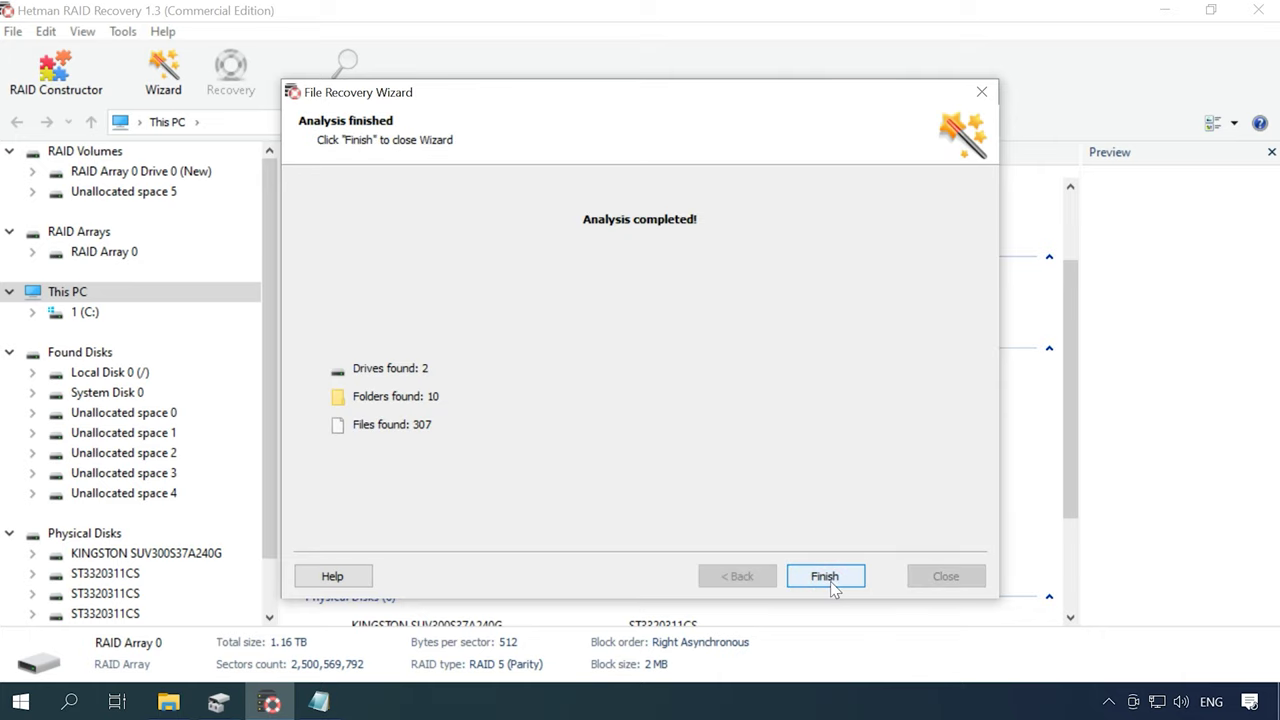
click(834, 582)
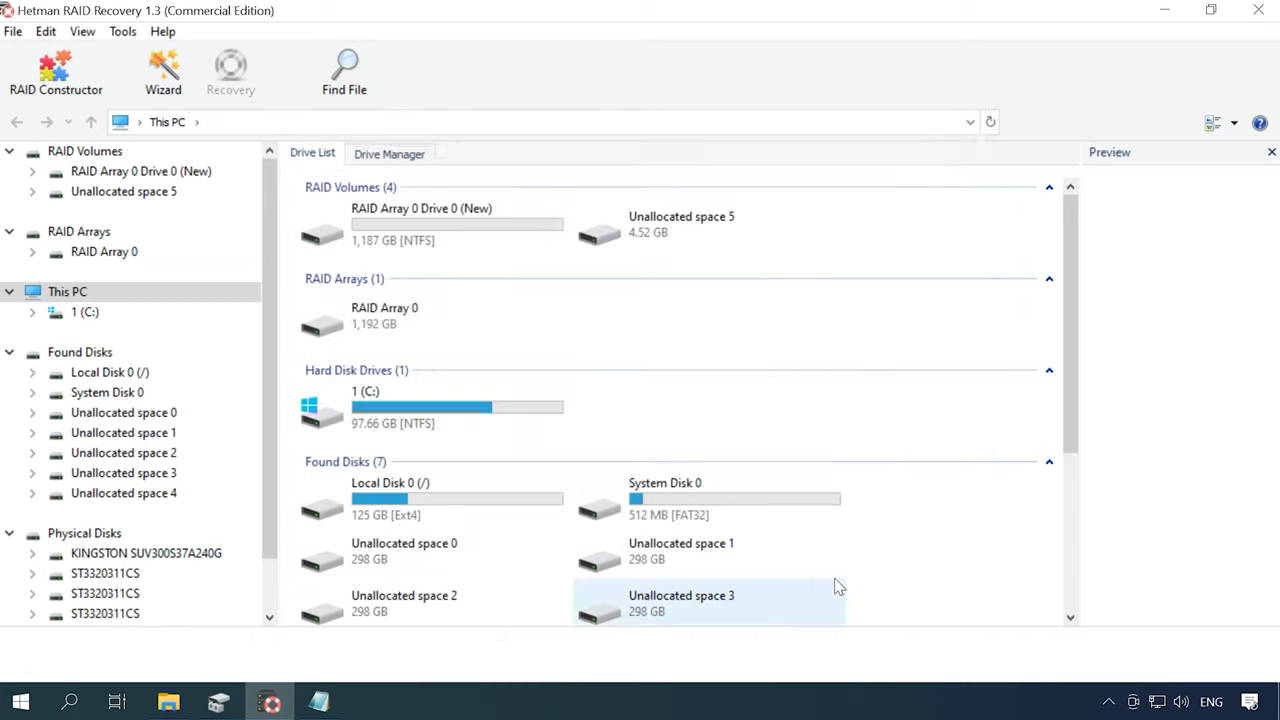
Step: Open the array's NTFS partition and look through the folders and pictures found on it
double_click(750, 177)
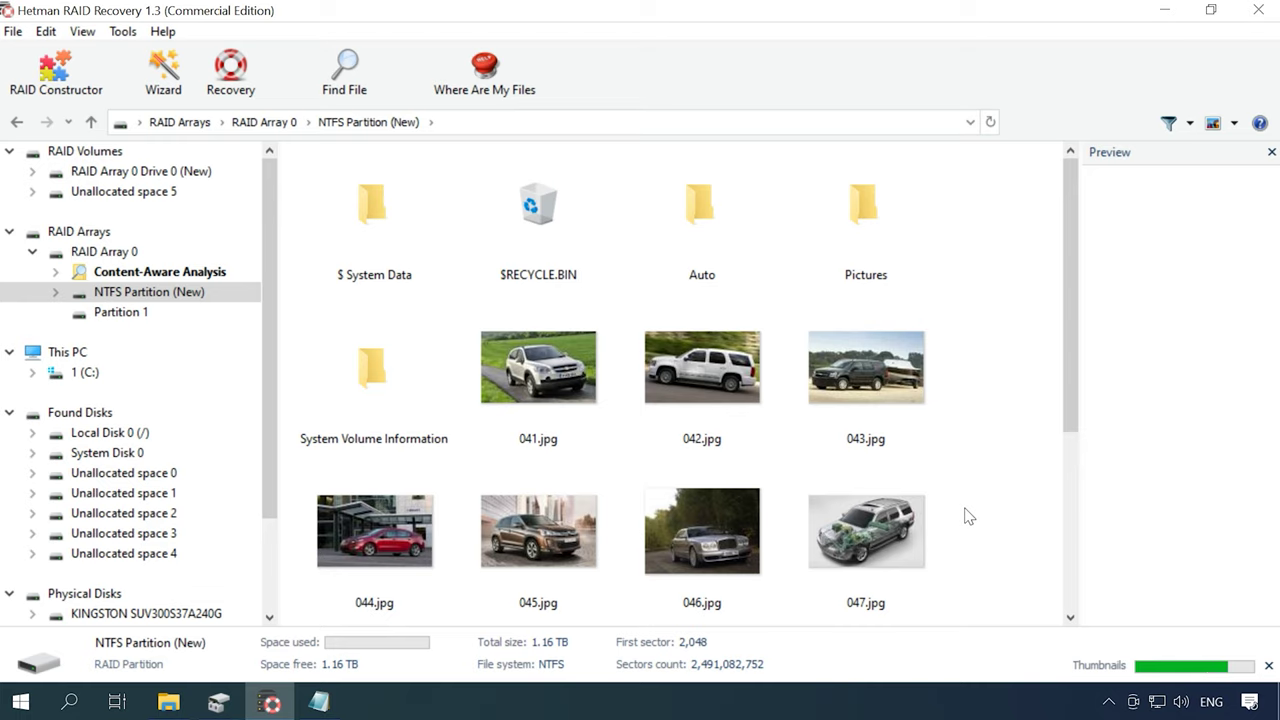
scroll(968, 516, down, 3)
scroll(968, 516, up, 3)
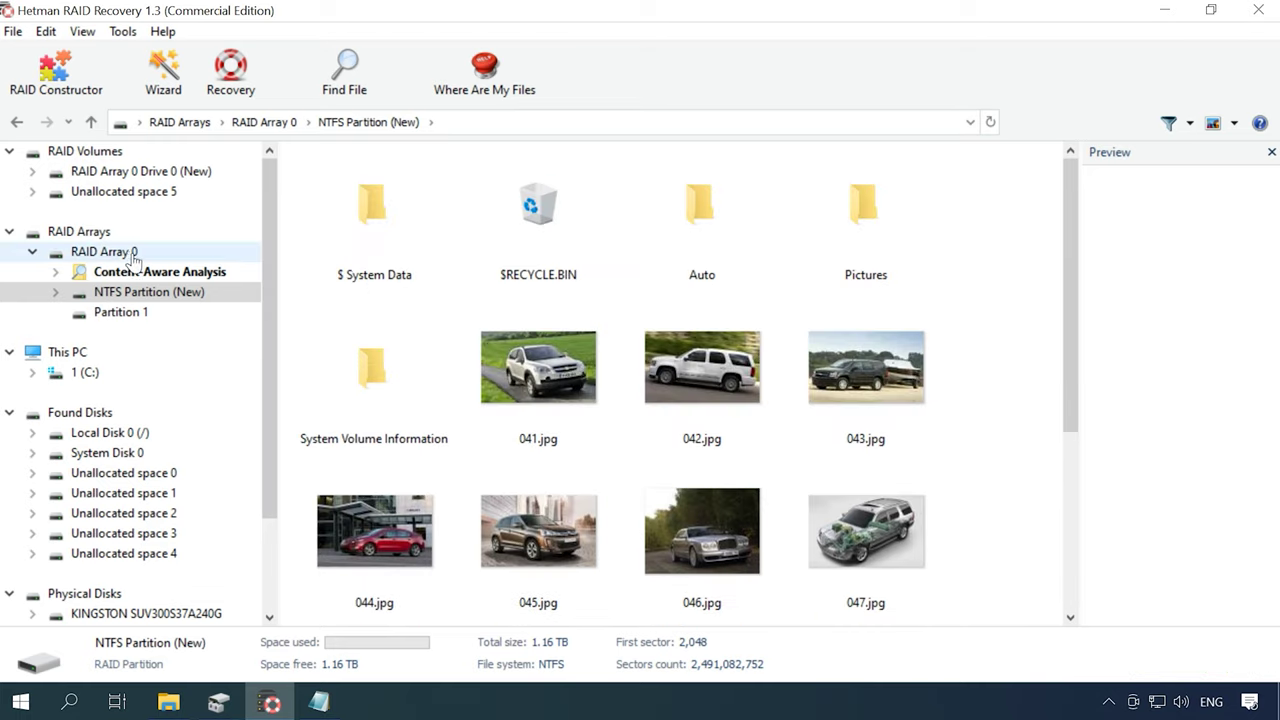
Step: Start a repeat analysis of RAID Array 0 and choose the full analysis type
click(90, 231)
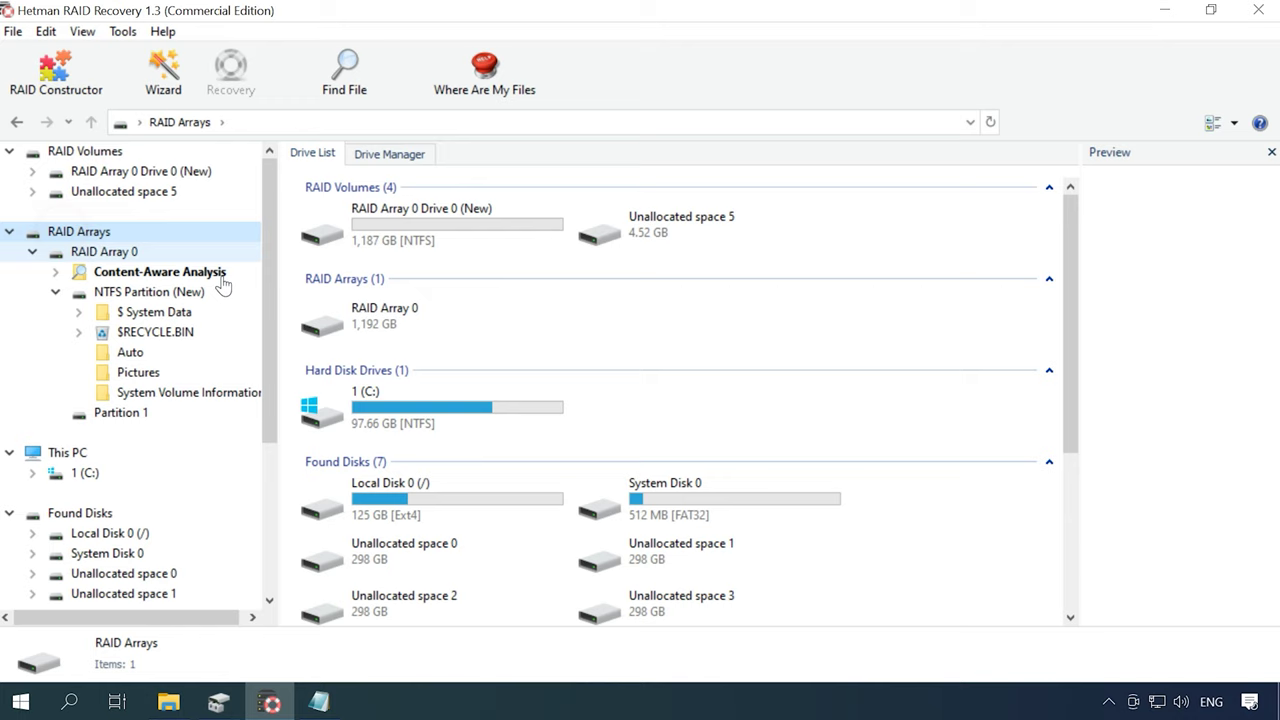
right_click(449, 335)
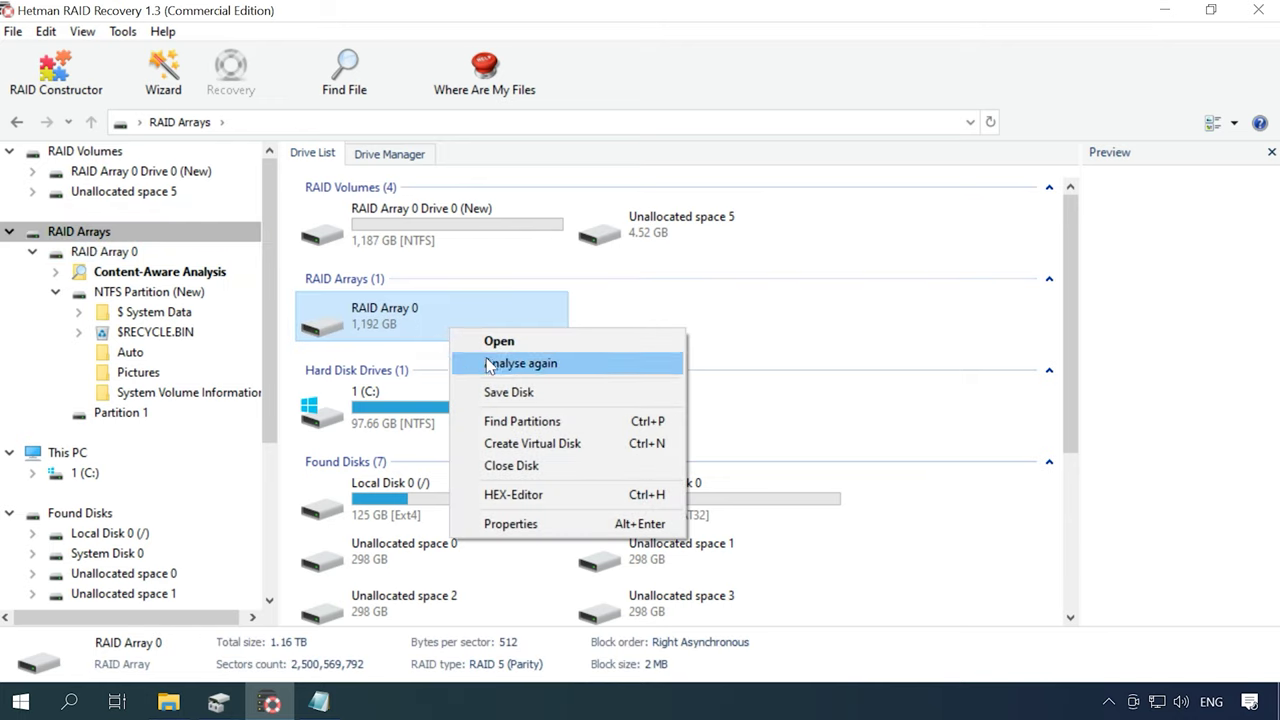
click(555, 374)
click(352, 260)
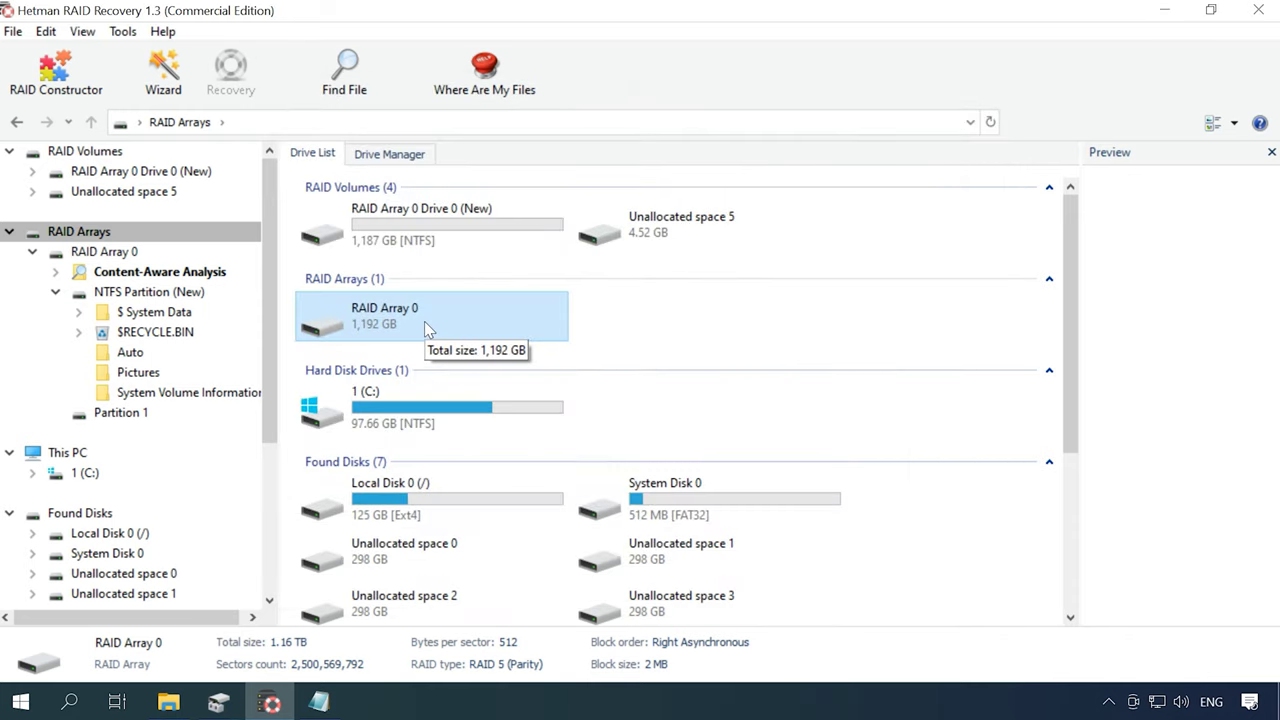
Step: Open the NTFS partition of RAID Array 0 and select the pictures 041–043 and 045–047
double_click(426, 323)
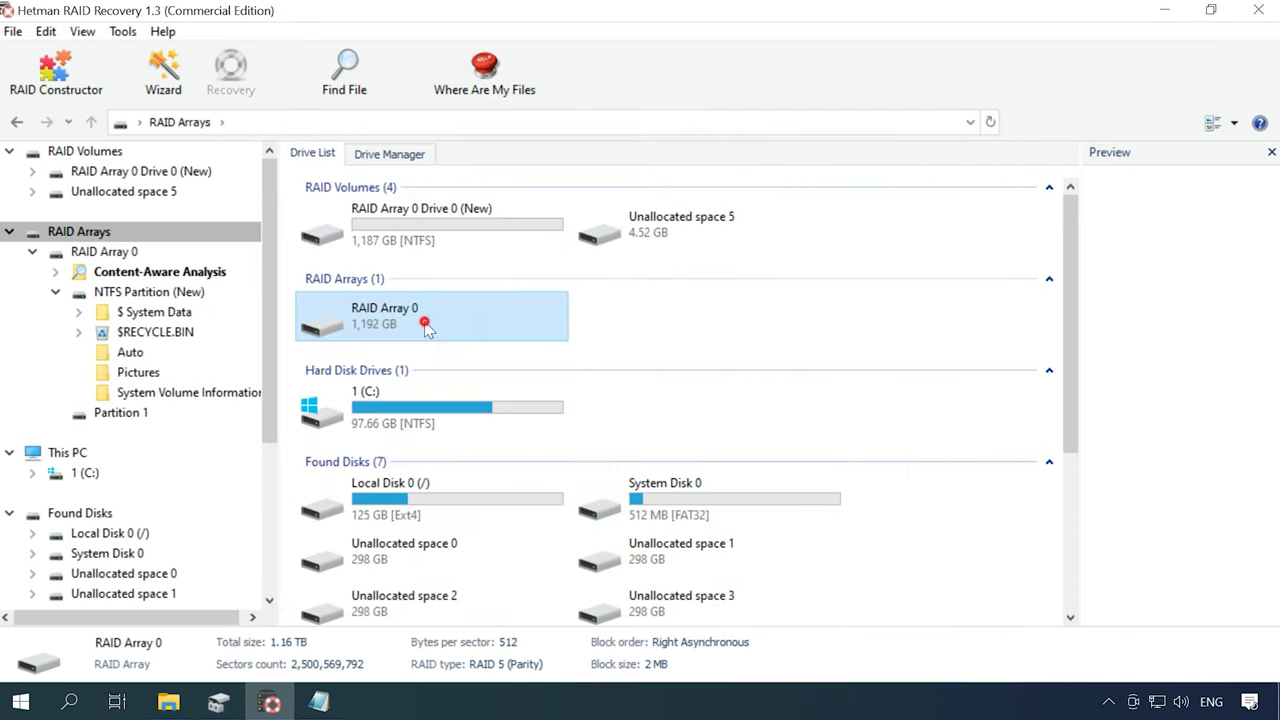
click(628, 180)
double_click(630, 184)
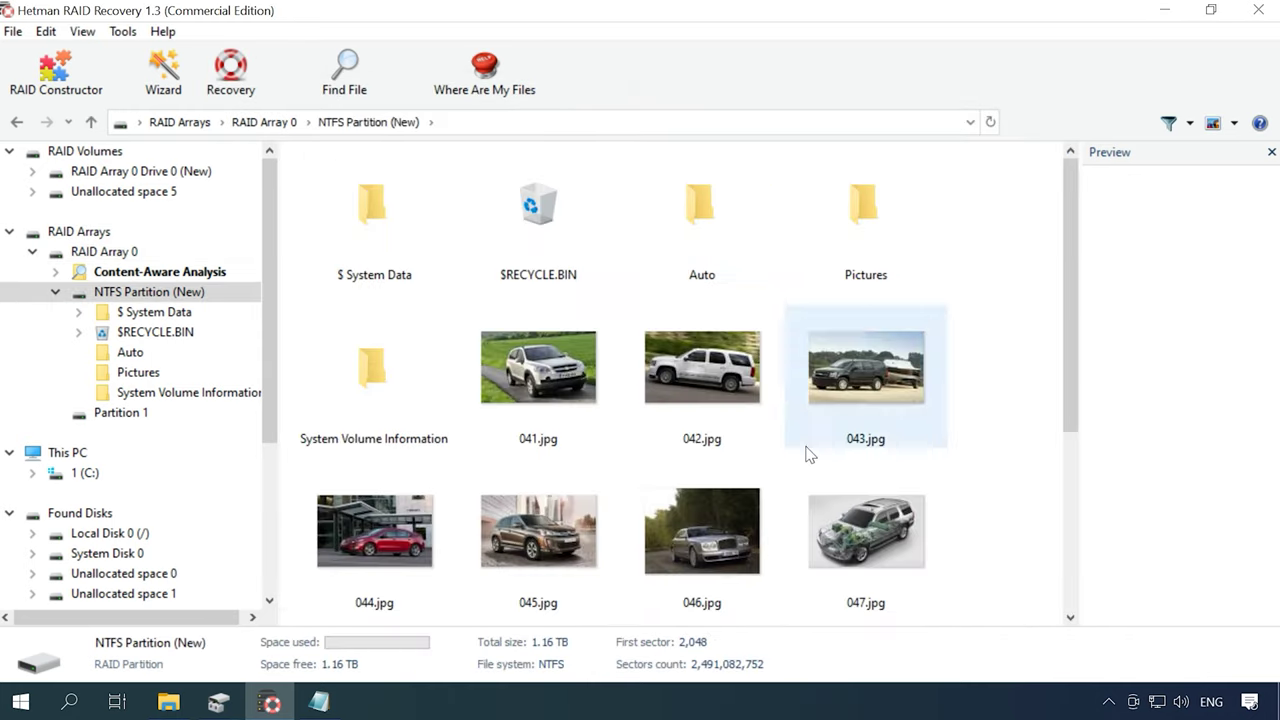
drag(978, 380, 505, 527)
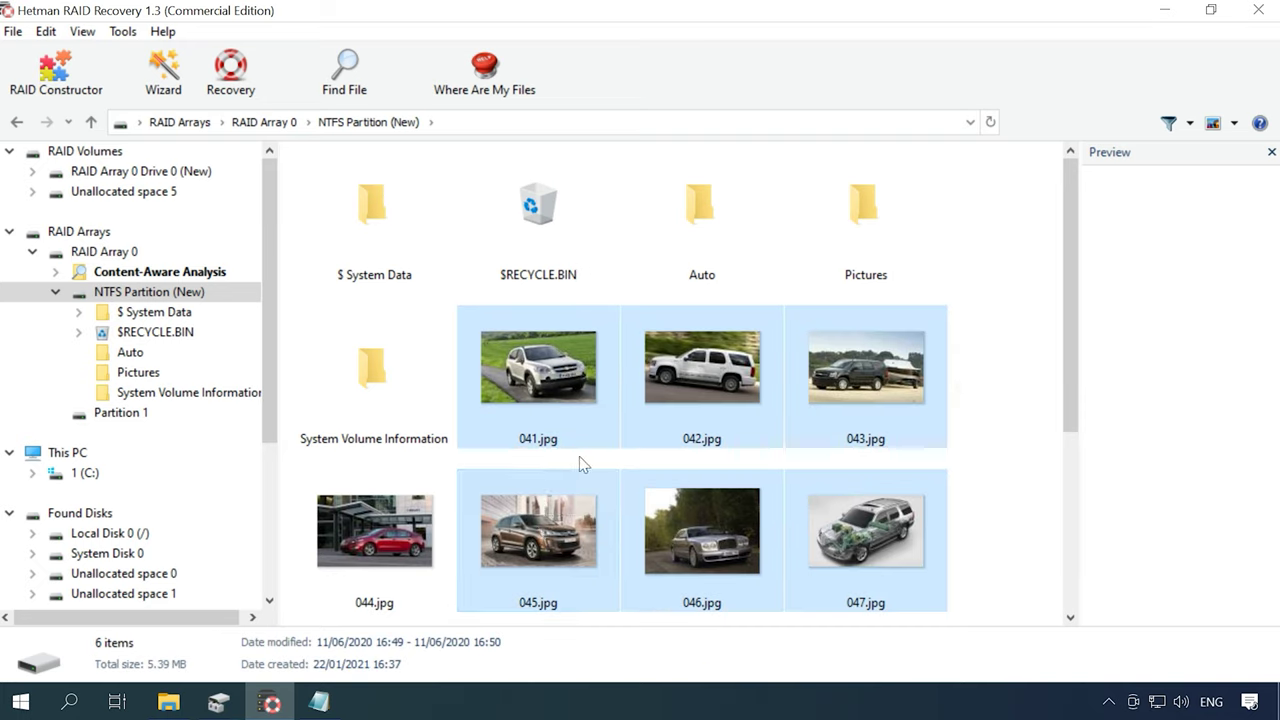
Step: Recover the selected pictures by saving them to the hard disk in the folder C:\2\ and finish the recovery wizard
click(242, 98)
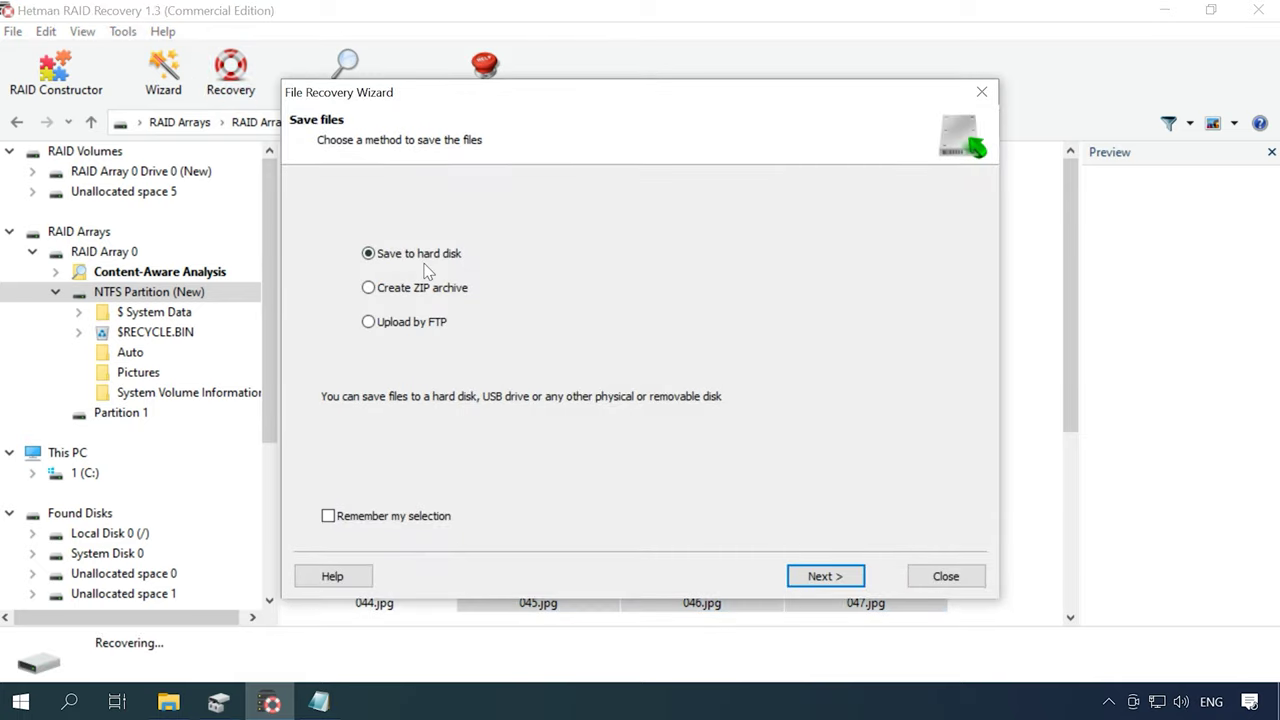
click(826, 578)
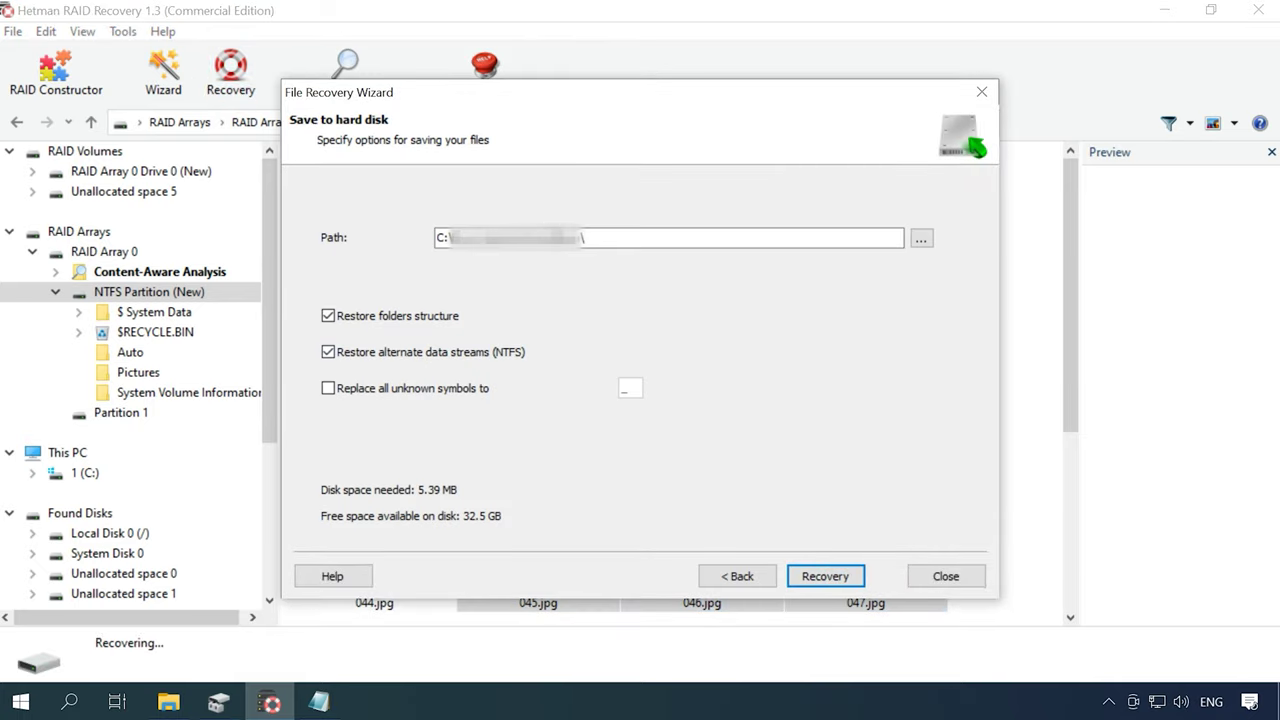
double_click(517, 237)
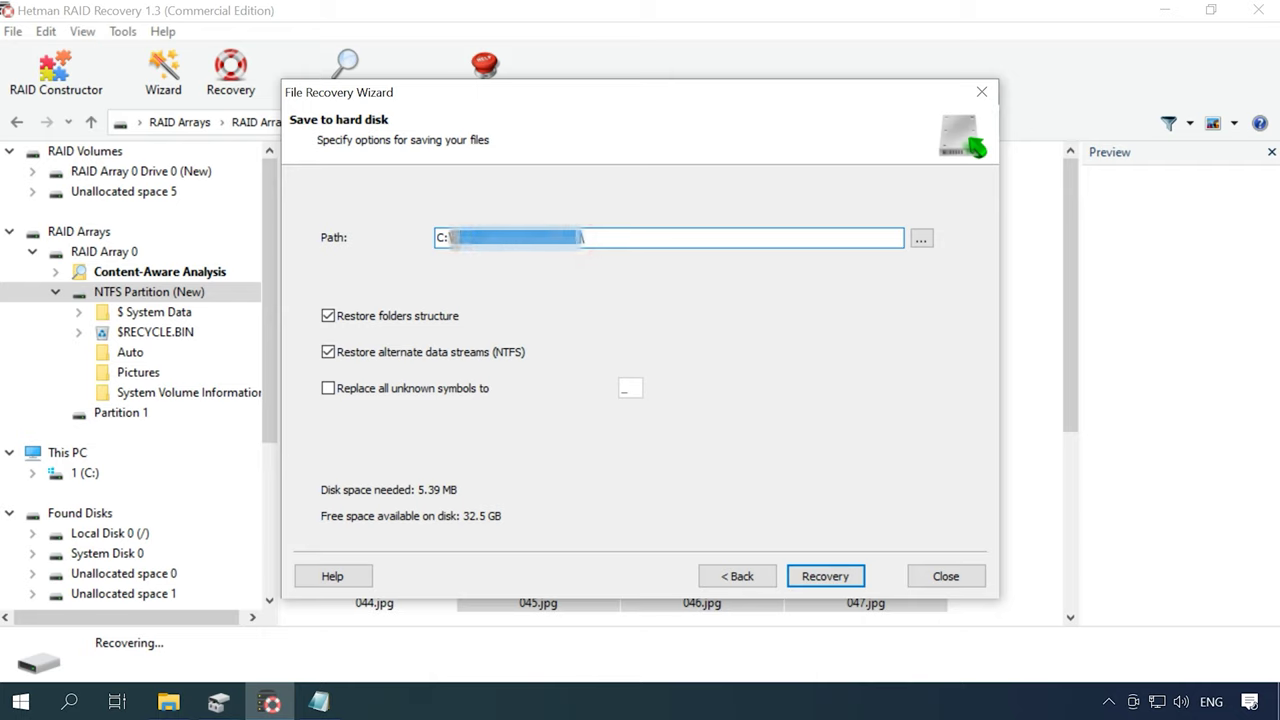
text(2\)
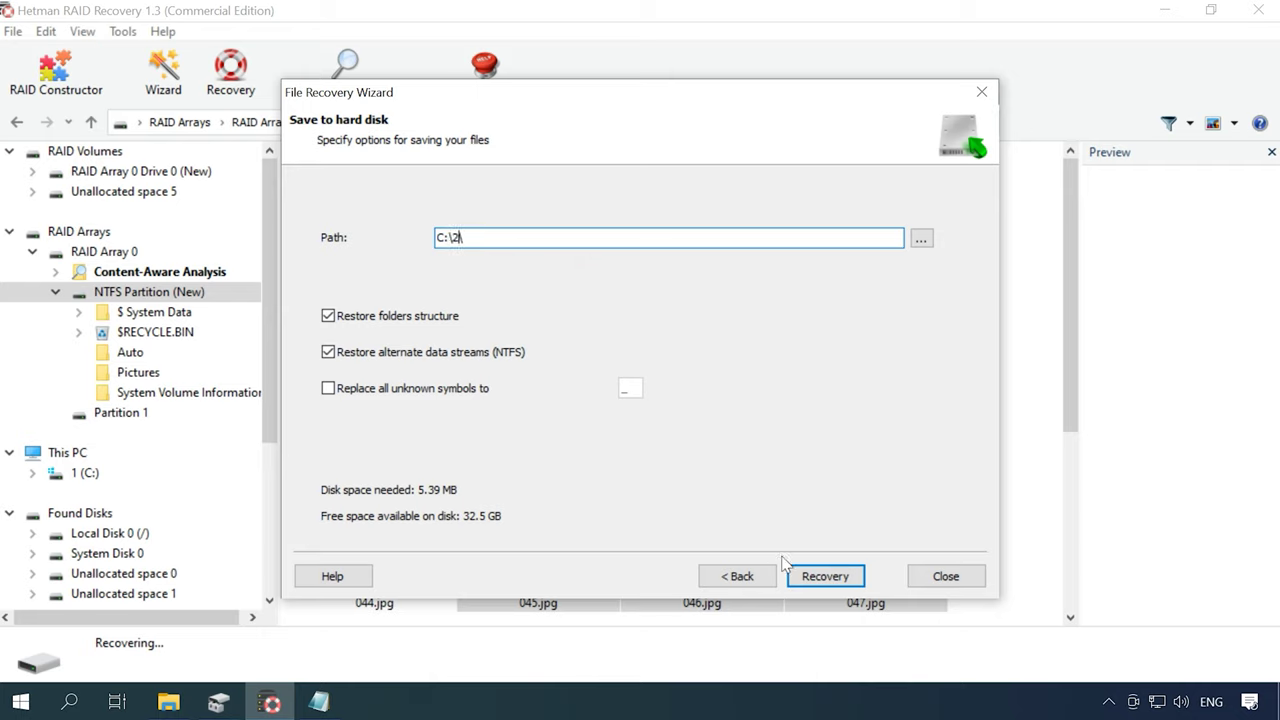
click(815, 578)
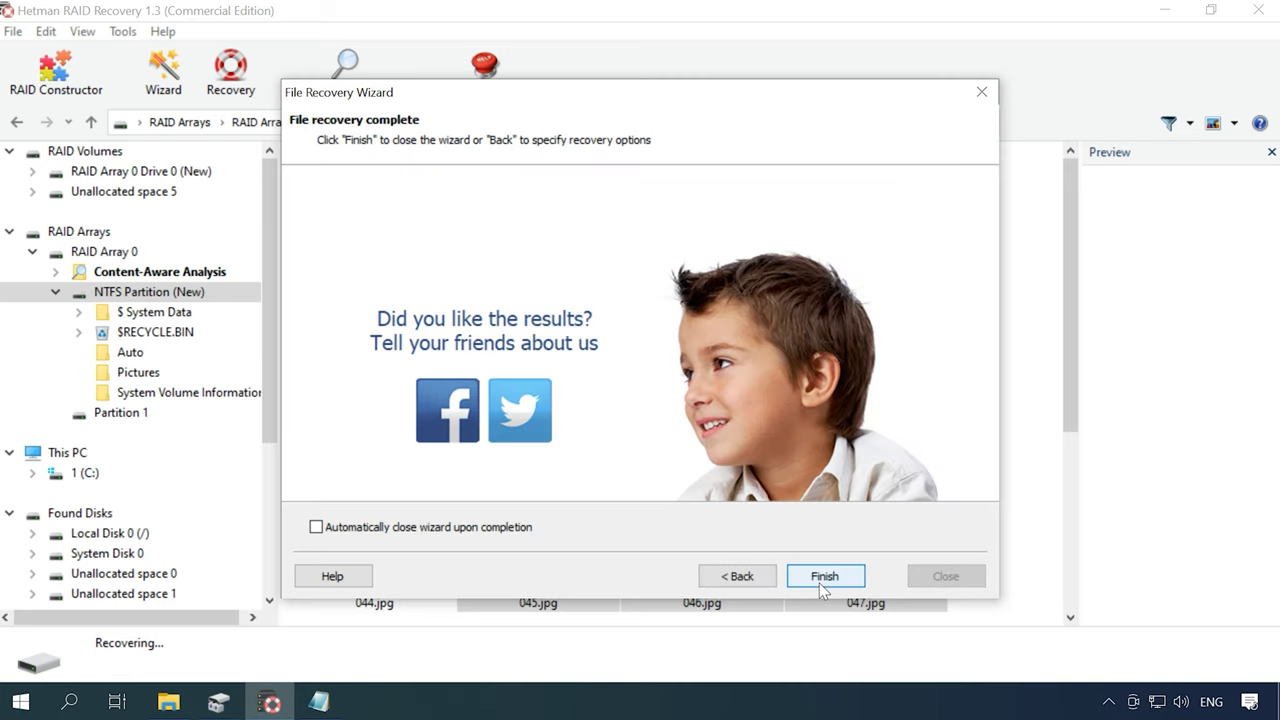
click(825, 578)
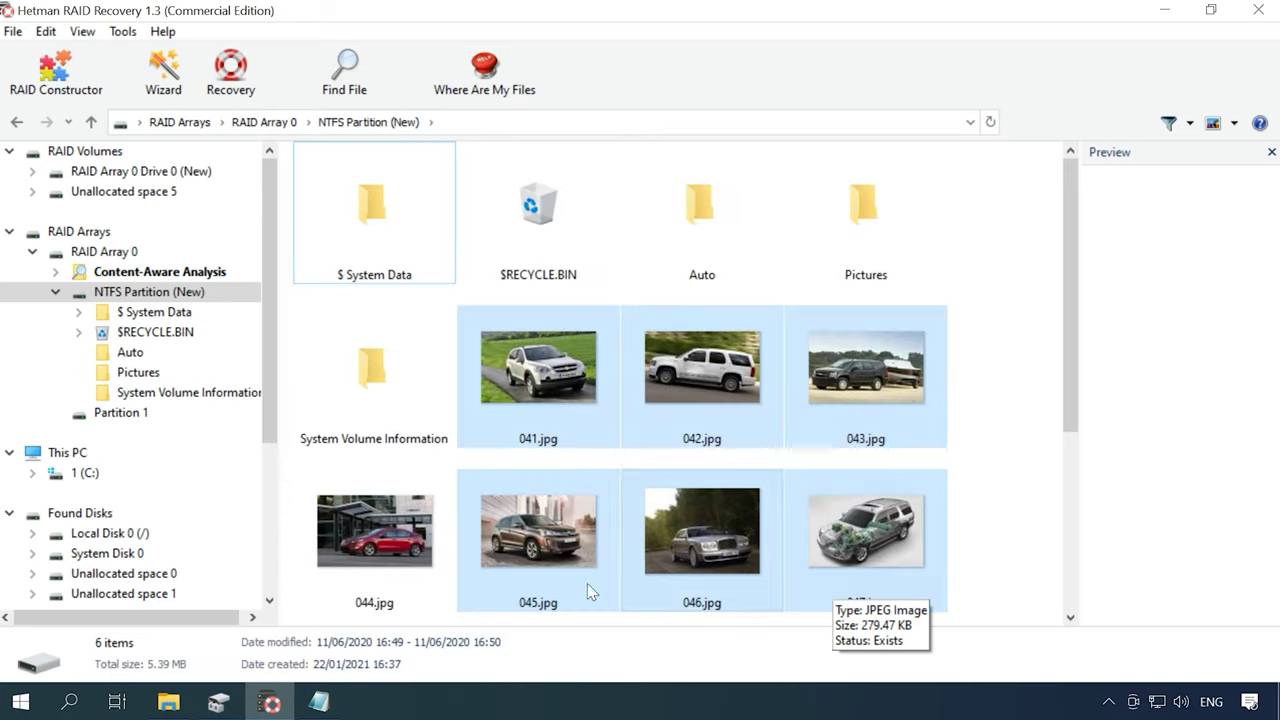
Step: Switch to File Explorer and open the folder 2 on drive C: to check the recovered pictures
click(168, 703)
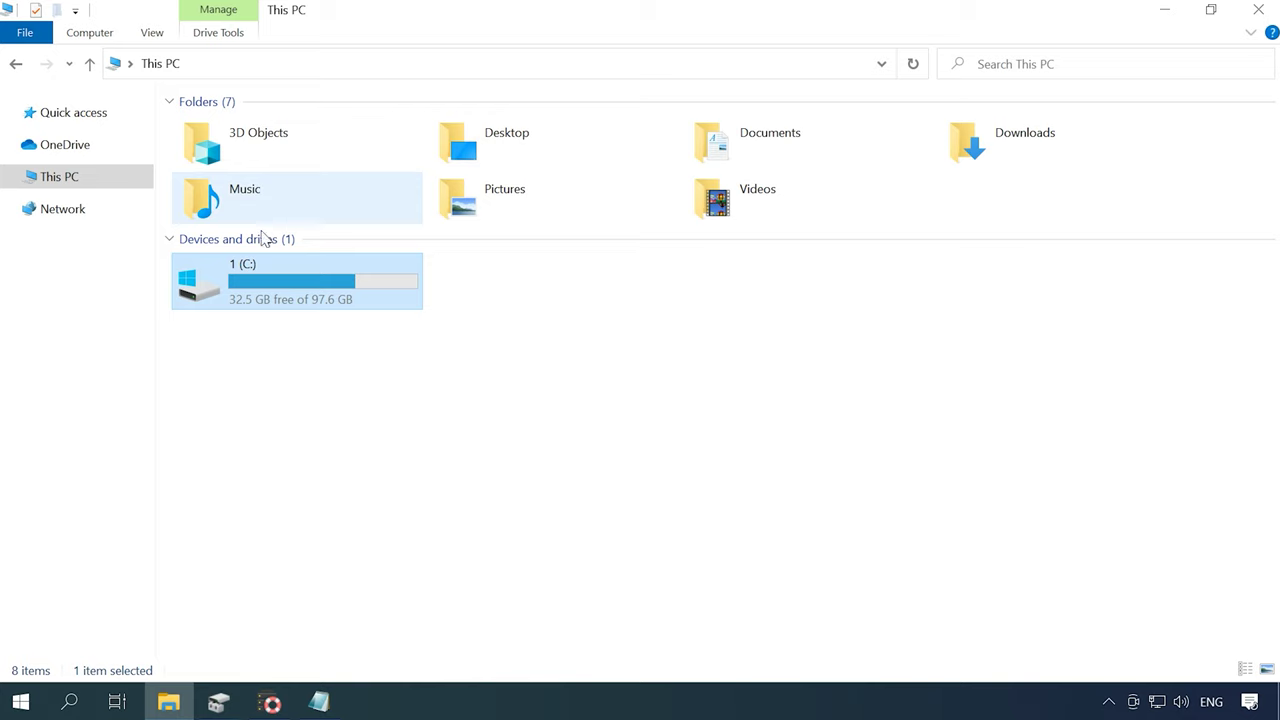
click(272, 280)
double_click(272, 280)
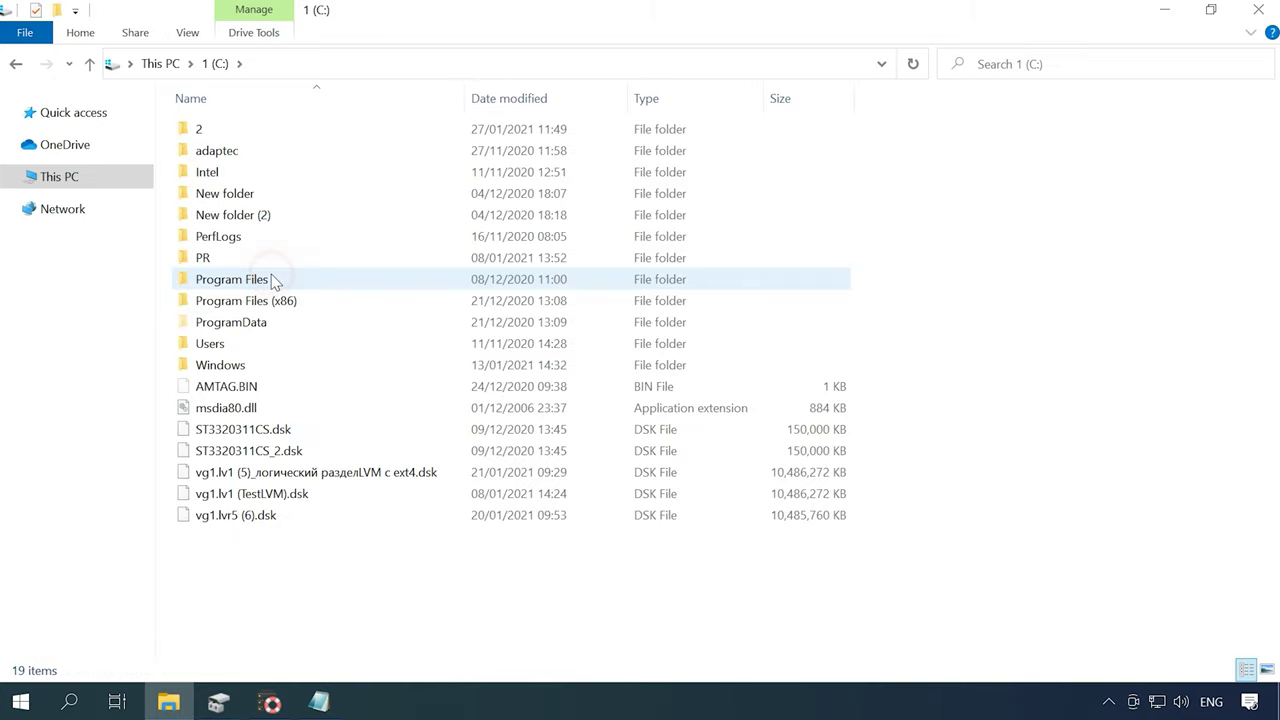
double_click(226, 133)
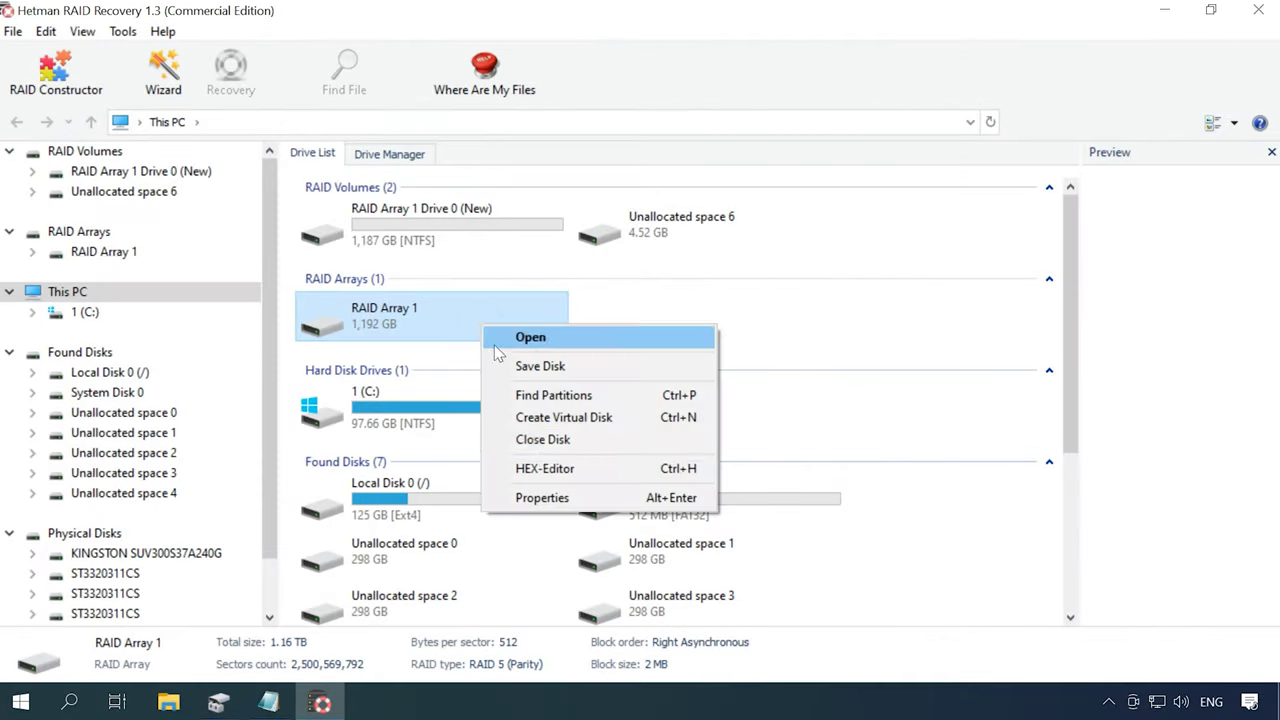
Step: Examine the RAID settings and disk list in the properties of RAID Array 1
click(545, 496)
click(537, 130)
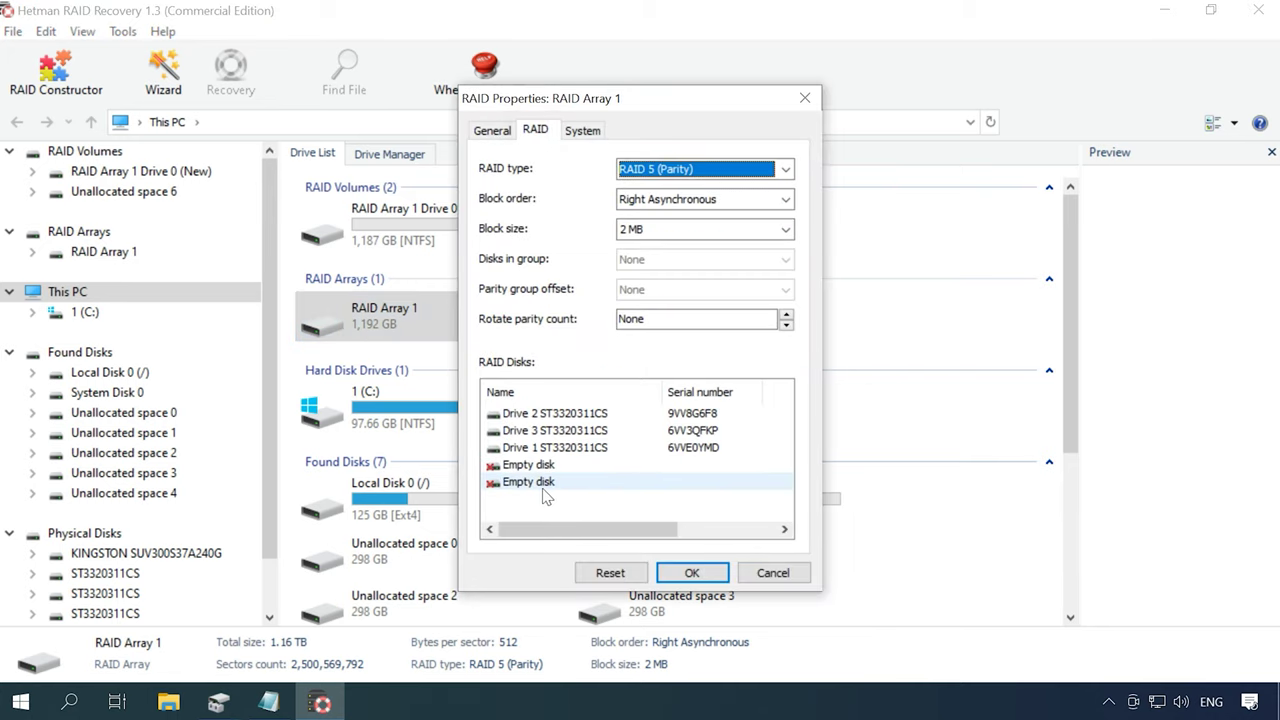
click(760, 574)
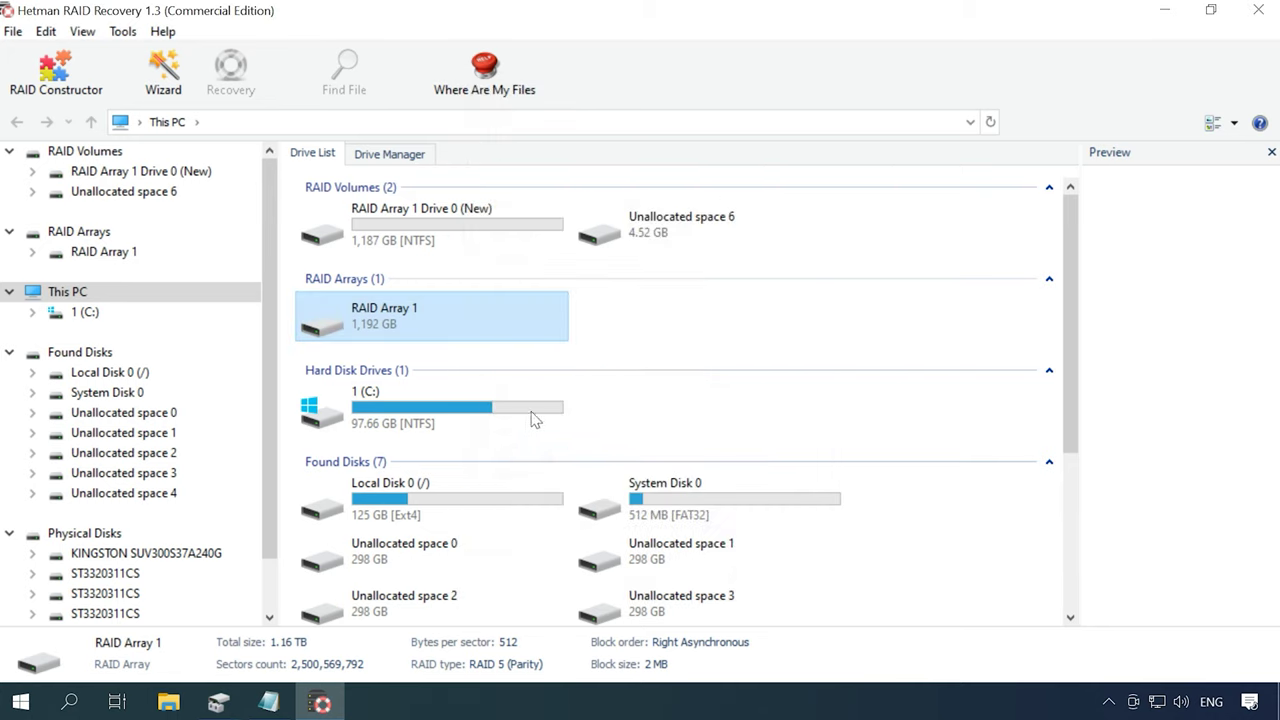
Step: Open RAID Array 1 and run a fast scan on it through to the end of the wizard
right_click(466, 329)
click(543, 338)
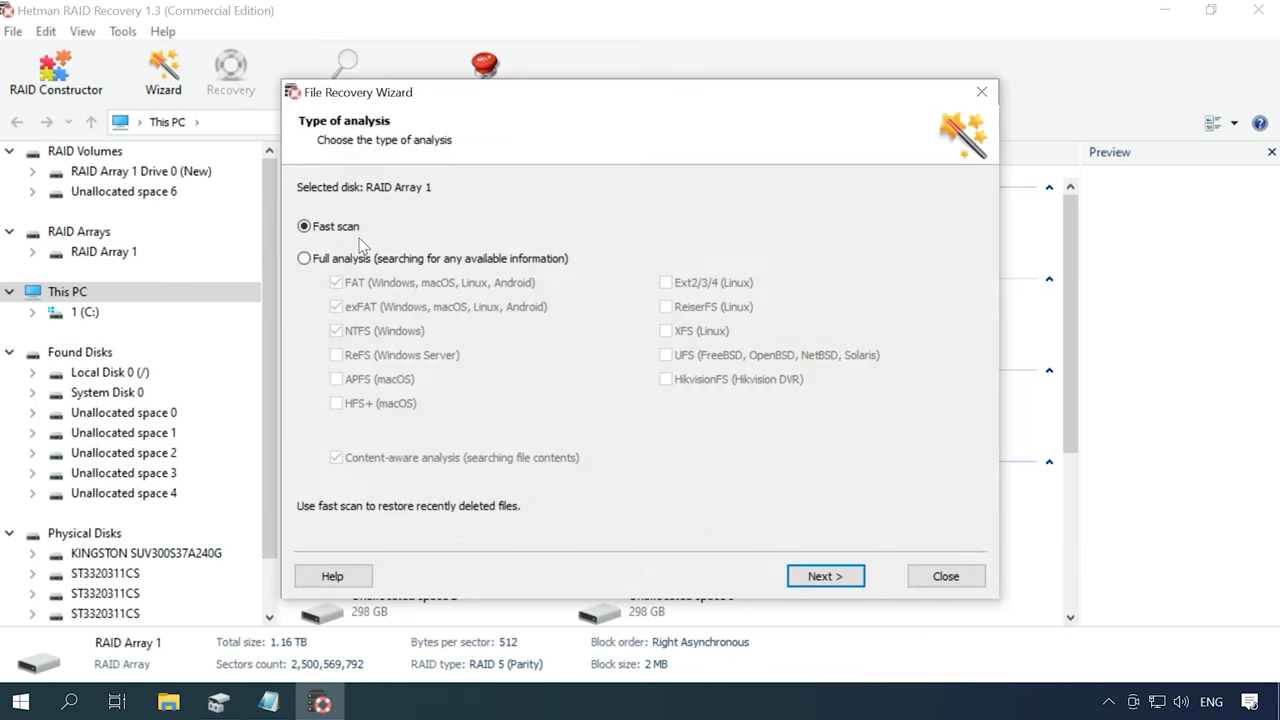
click(819, 577)
click(820, 577)
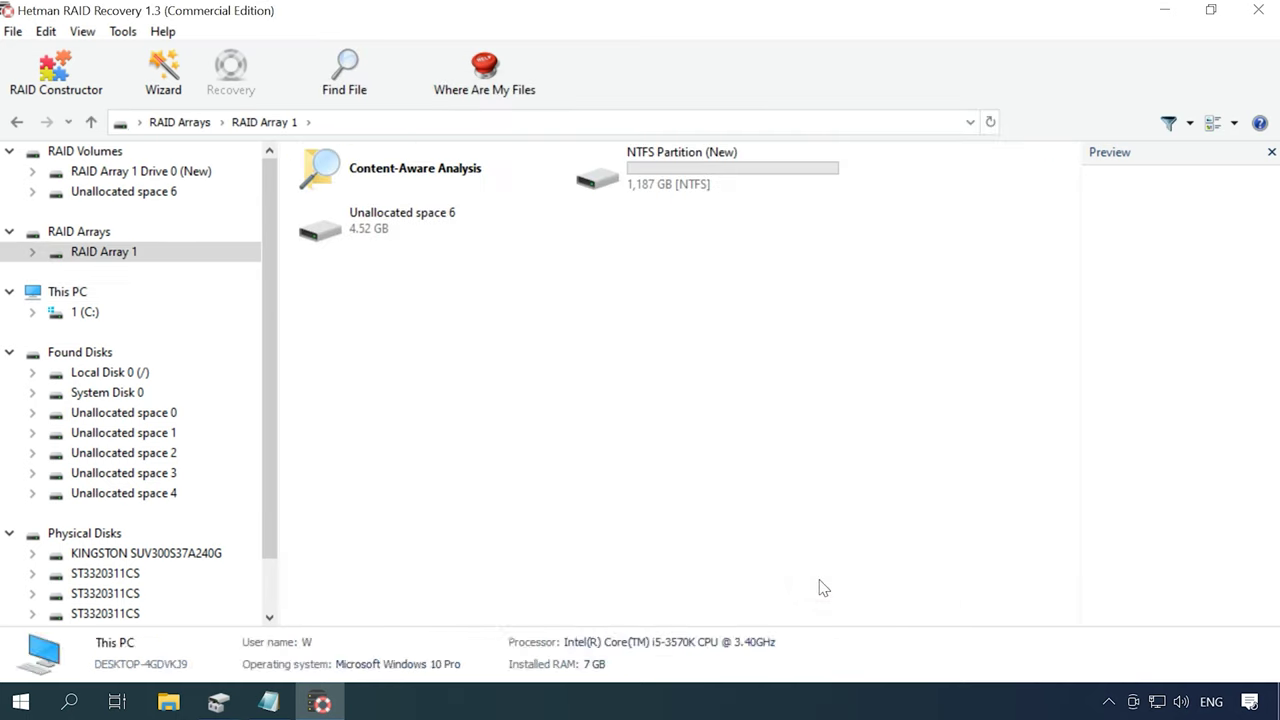
Step: Open the NTFS partition of RAID Array 1 and examine the thumbnails in its root and the Auto folder
click(667, 182)
double_click(667, 183)
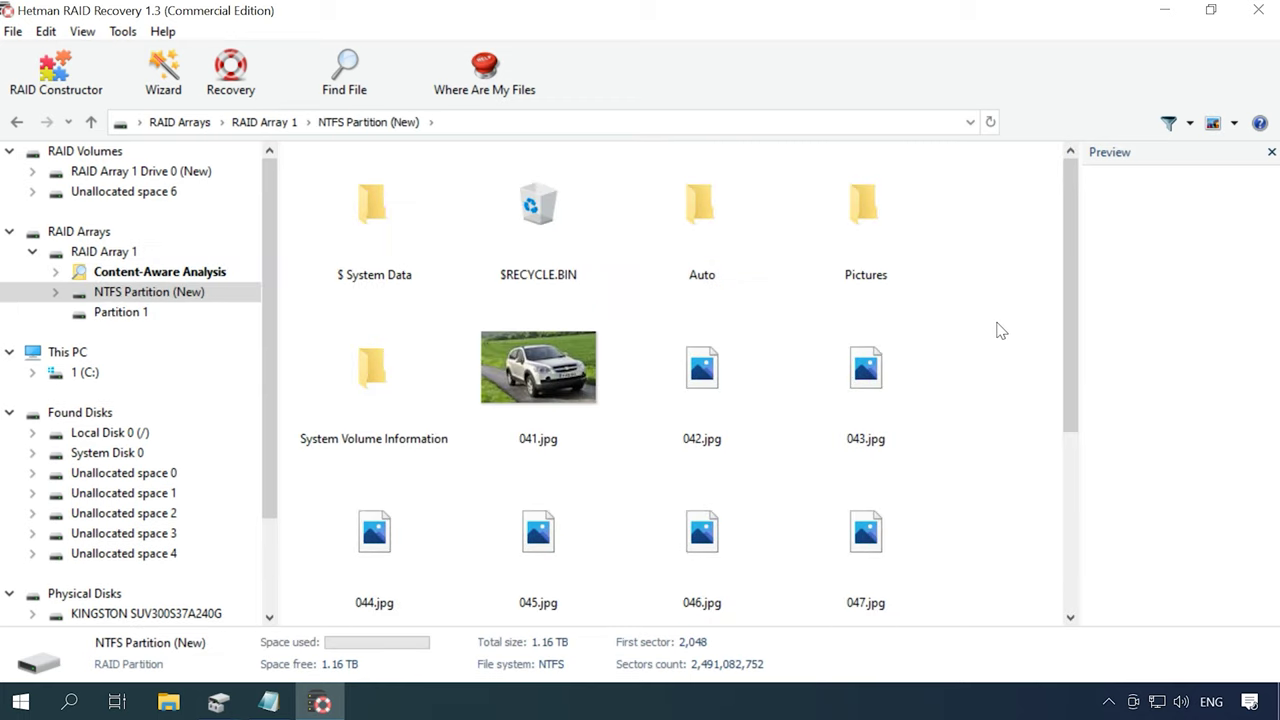
scroll(987, 395, down, 3)
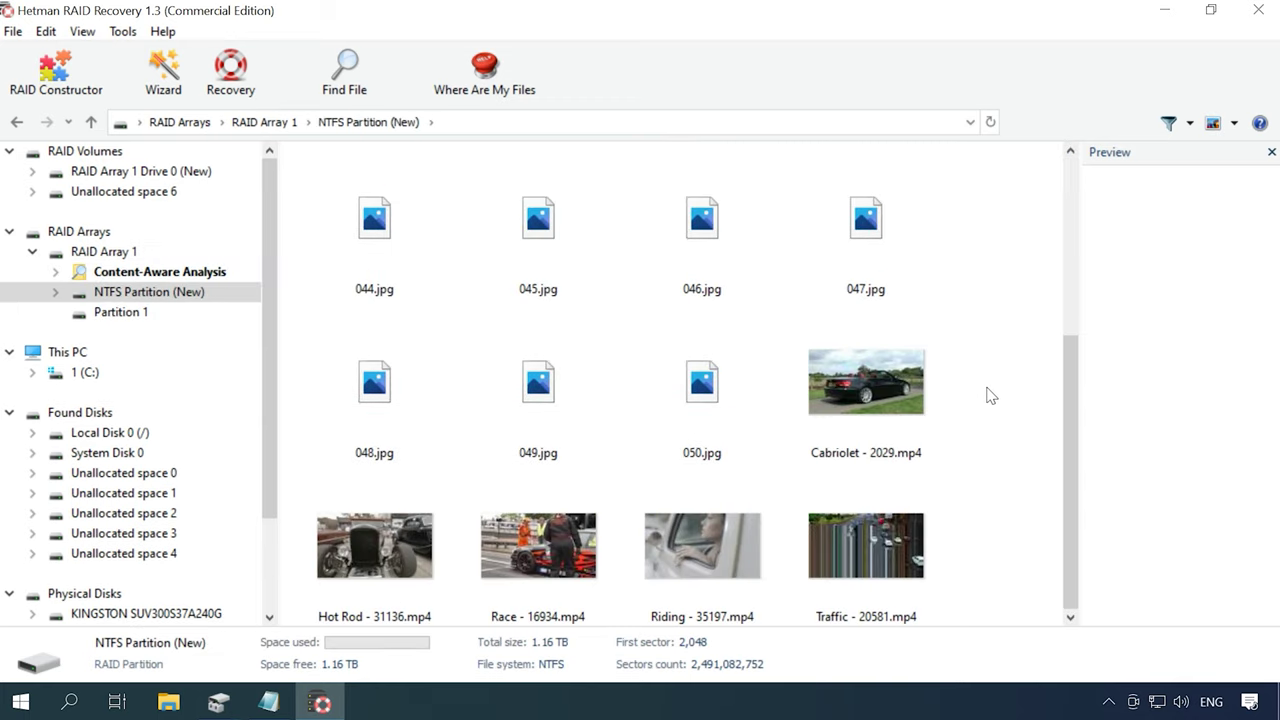
scroll(987, 395, up, 3)
double_click(752, 268)
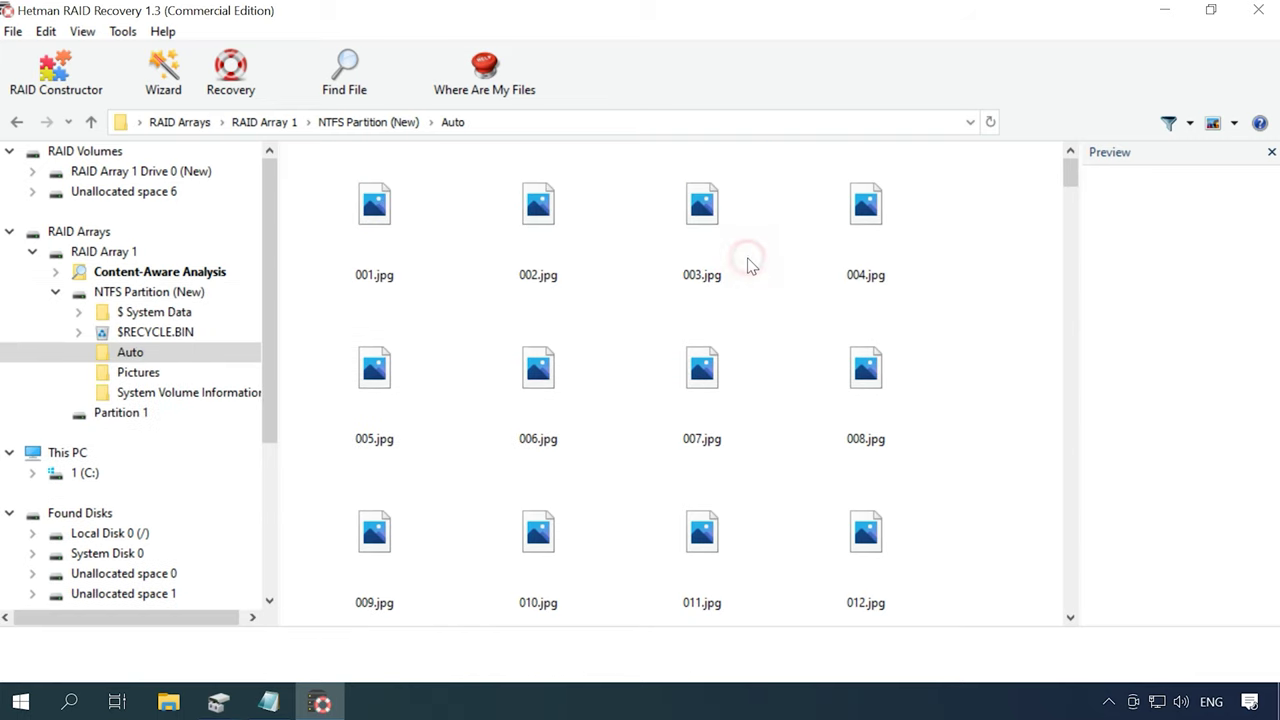
scroll(990, 385, down, 10)
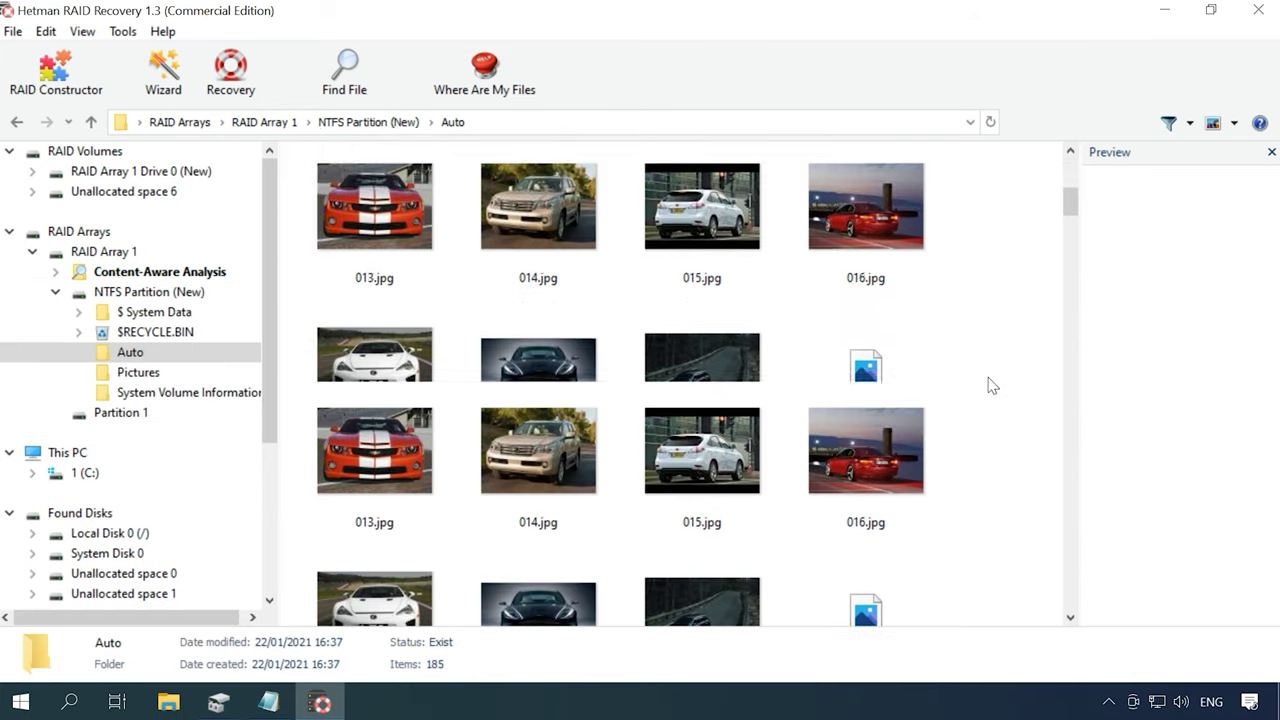
scroll(990, 385, down, 15)
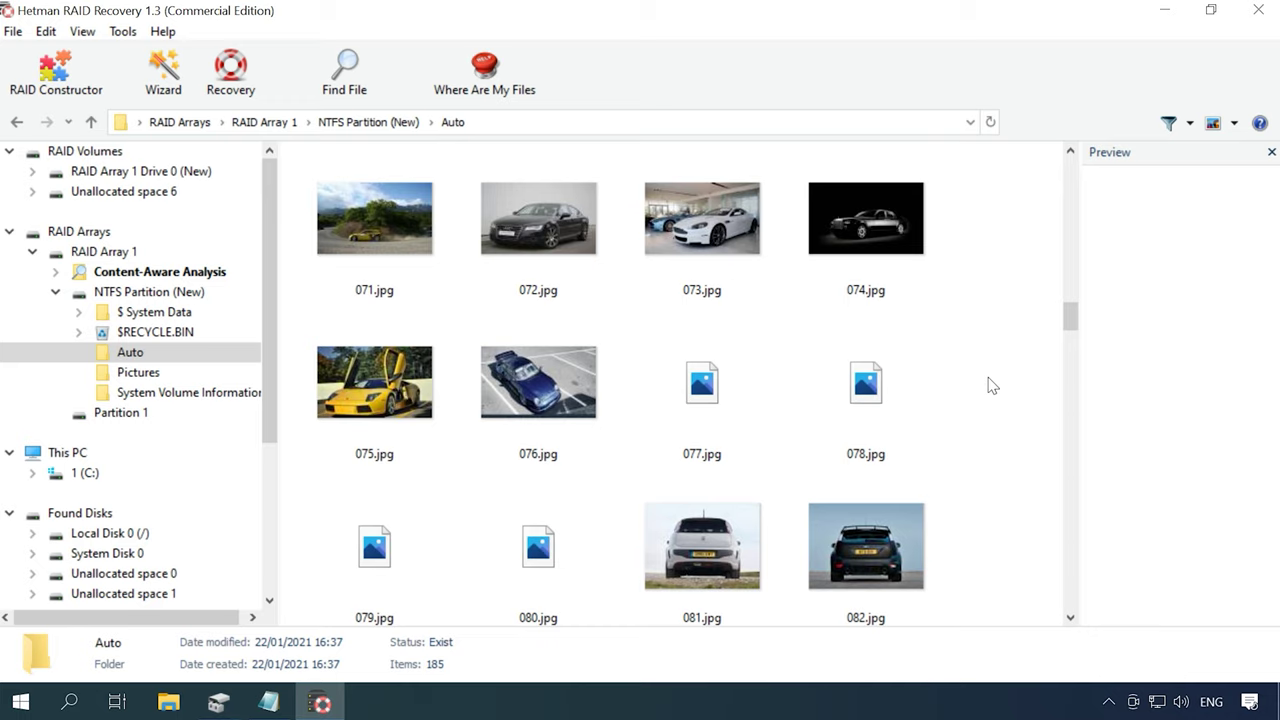
scroll(990, 385, down, 15)
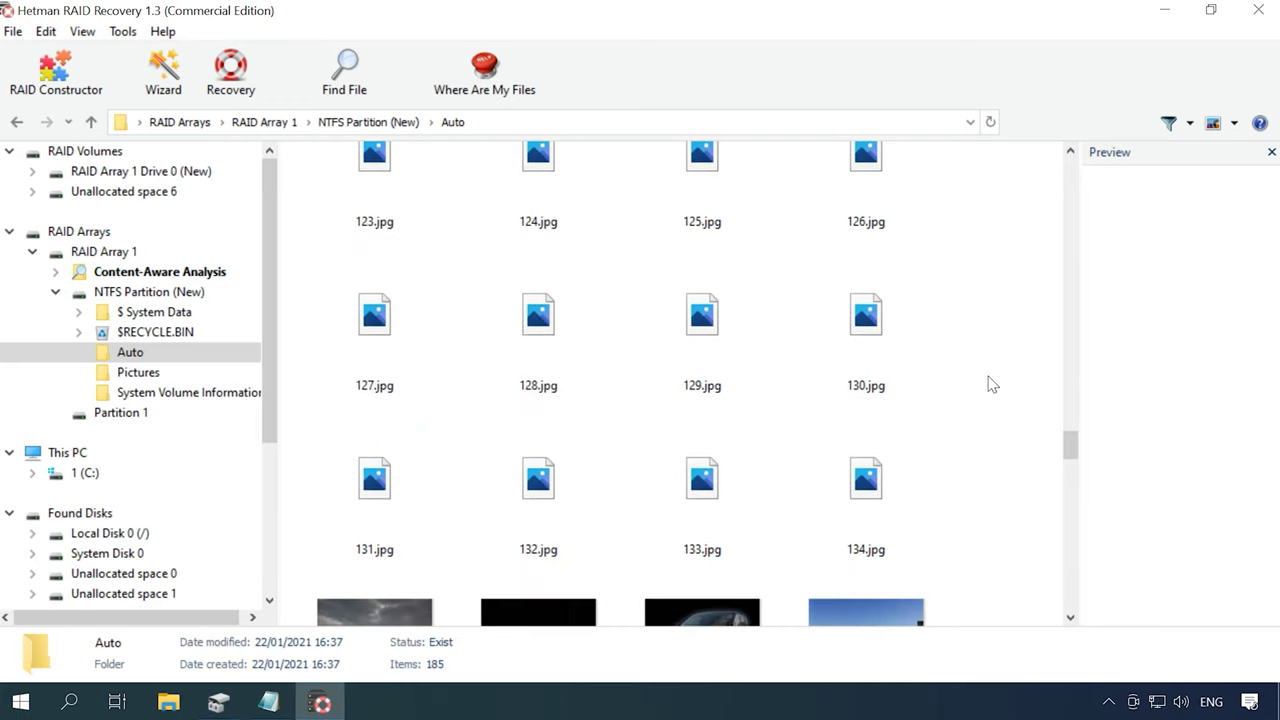
scroll(990, 385, down, 5)
scroll(990, 385, up, 20)
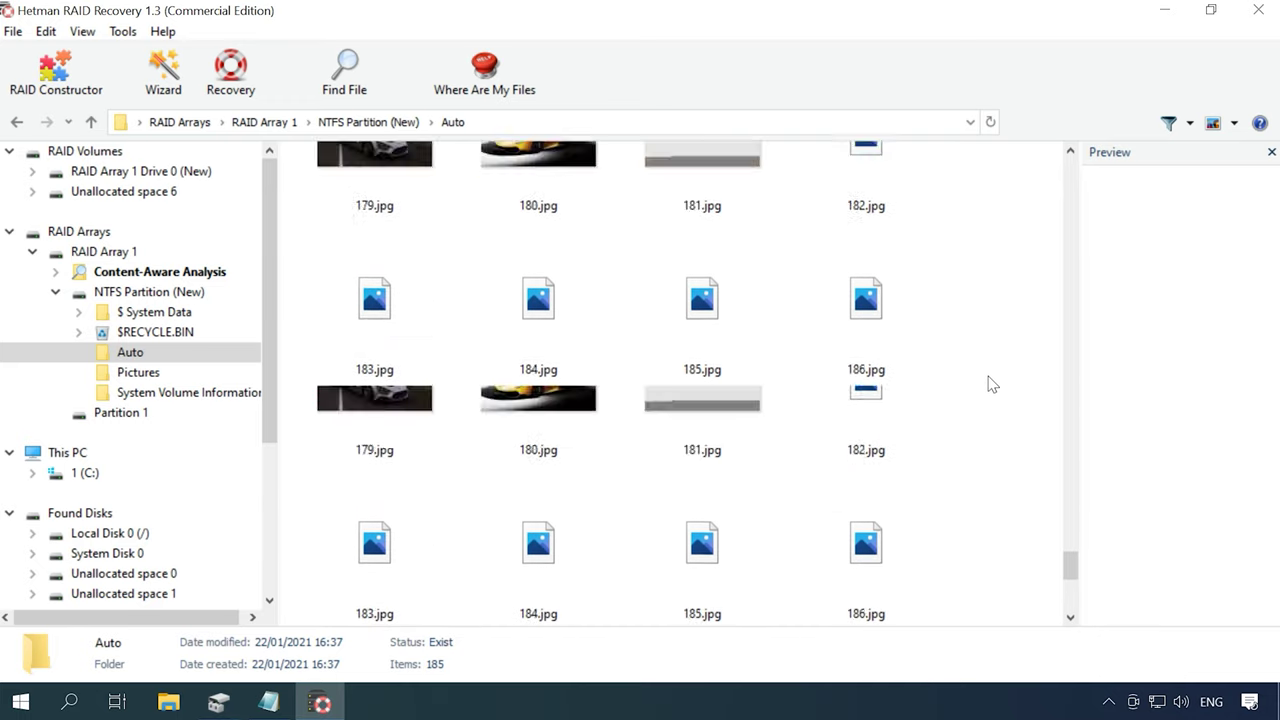
scroll(990, 385, up, 3)
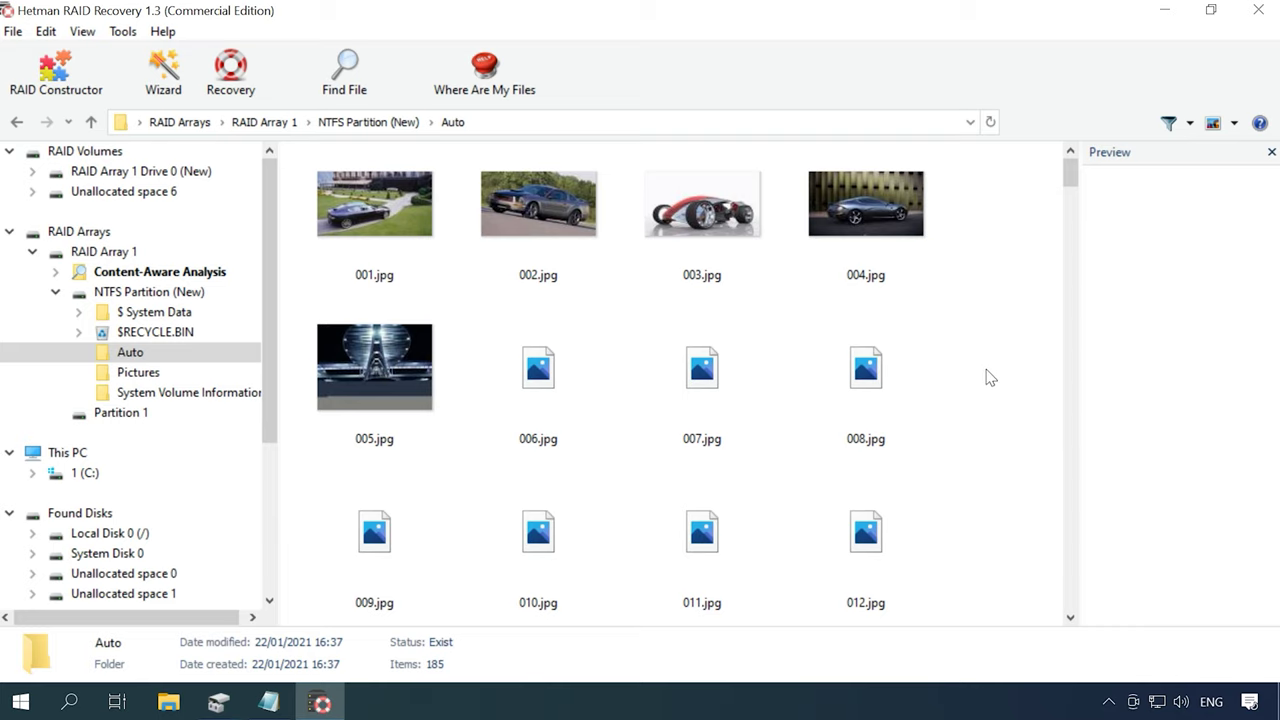
Step: Start a new array in RAID Constructor using manual mode and set the RAID type to RAID 5 (Parity)
click(95, 234)
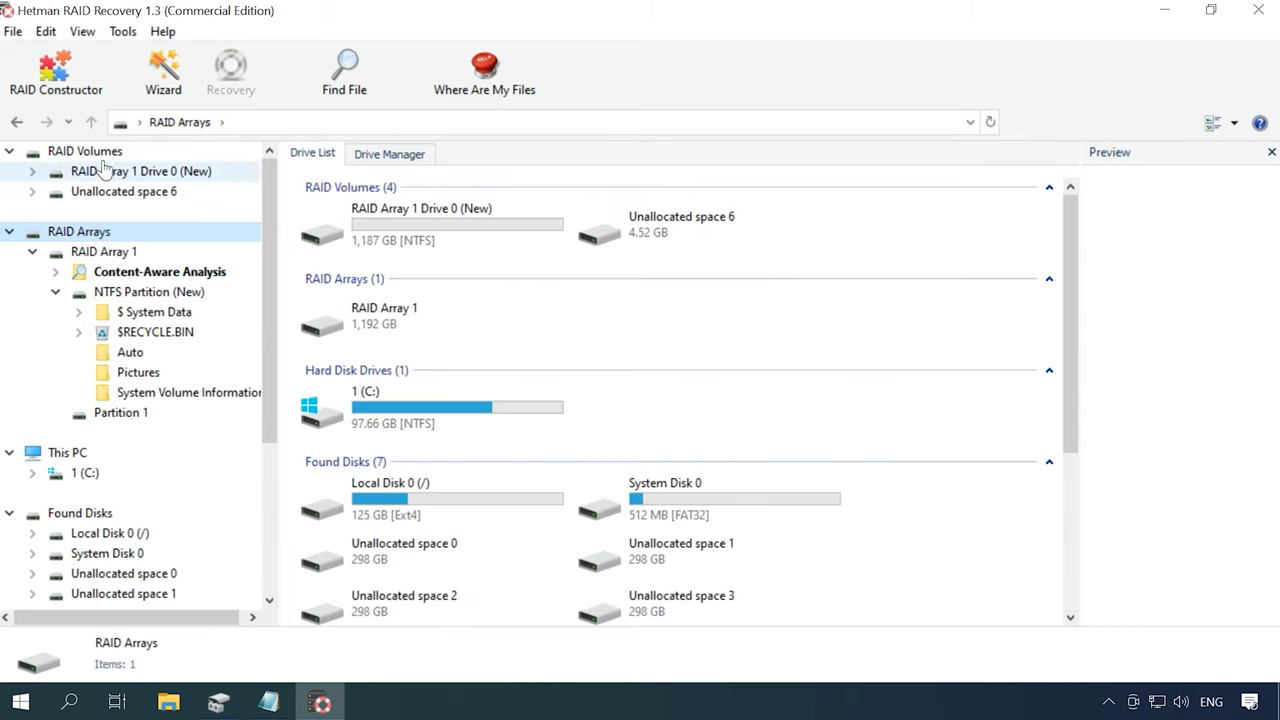
click(60, 75)
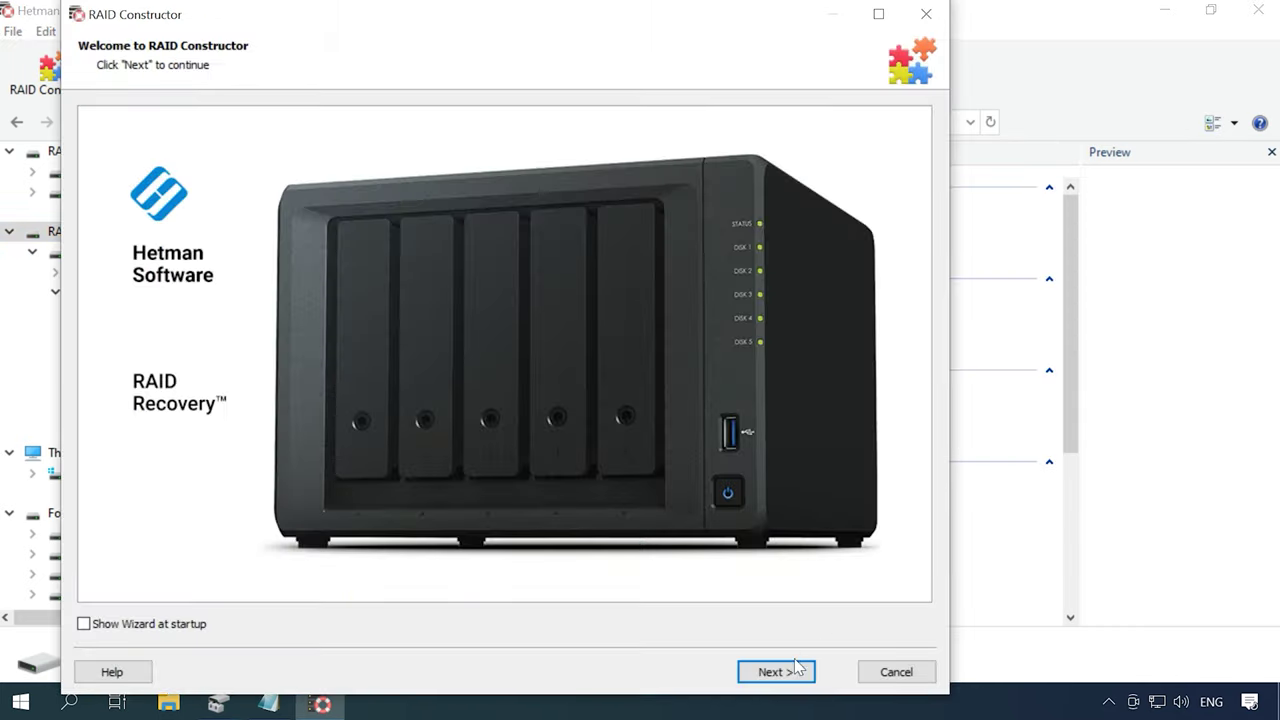
click(796, 670)
click(173, 216)
click(776, 672)
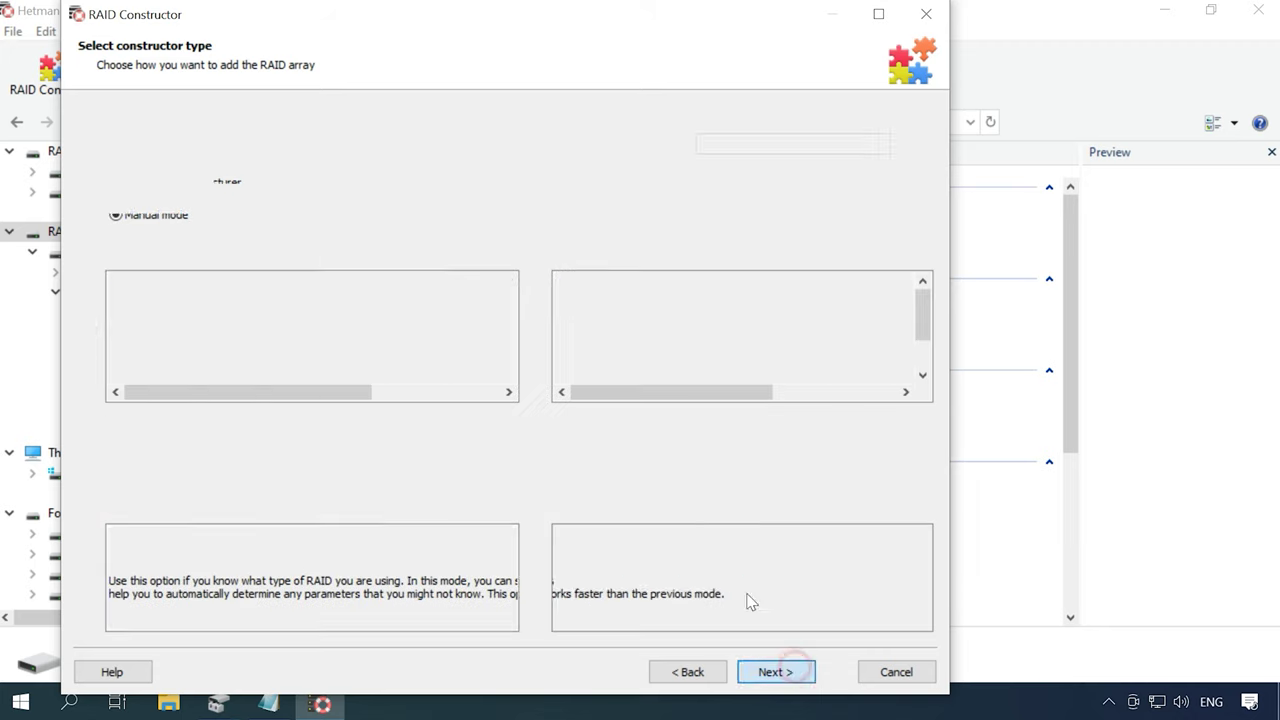
click(345, 118)
click(290, 199)
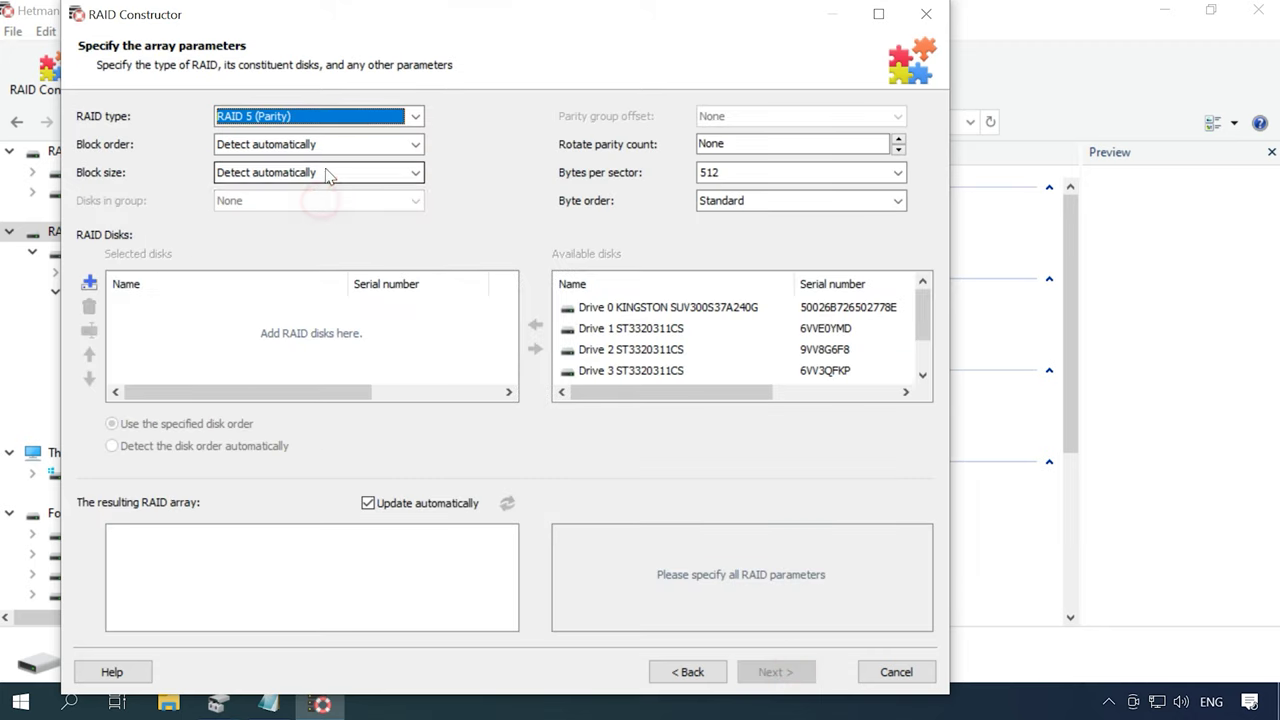
Step: Set the array's block order to Right Asynchronous, block size to 2 MB and byte order to 4-byte reverse
click(329, 144)
click(329, 231)
click(313, 173)
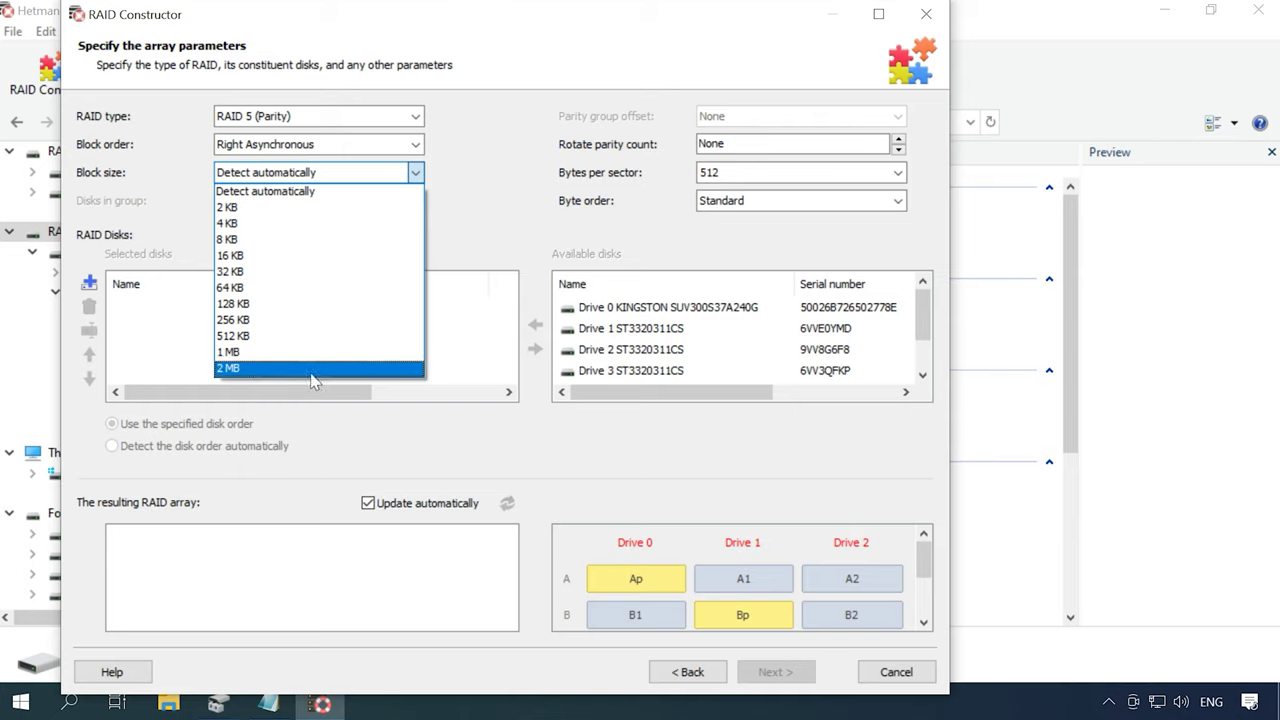
click(310, 370)
click(731, 214)
click(735, 251)
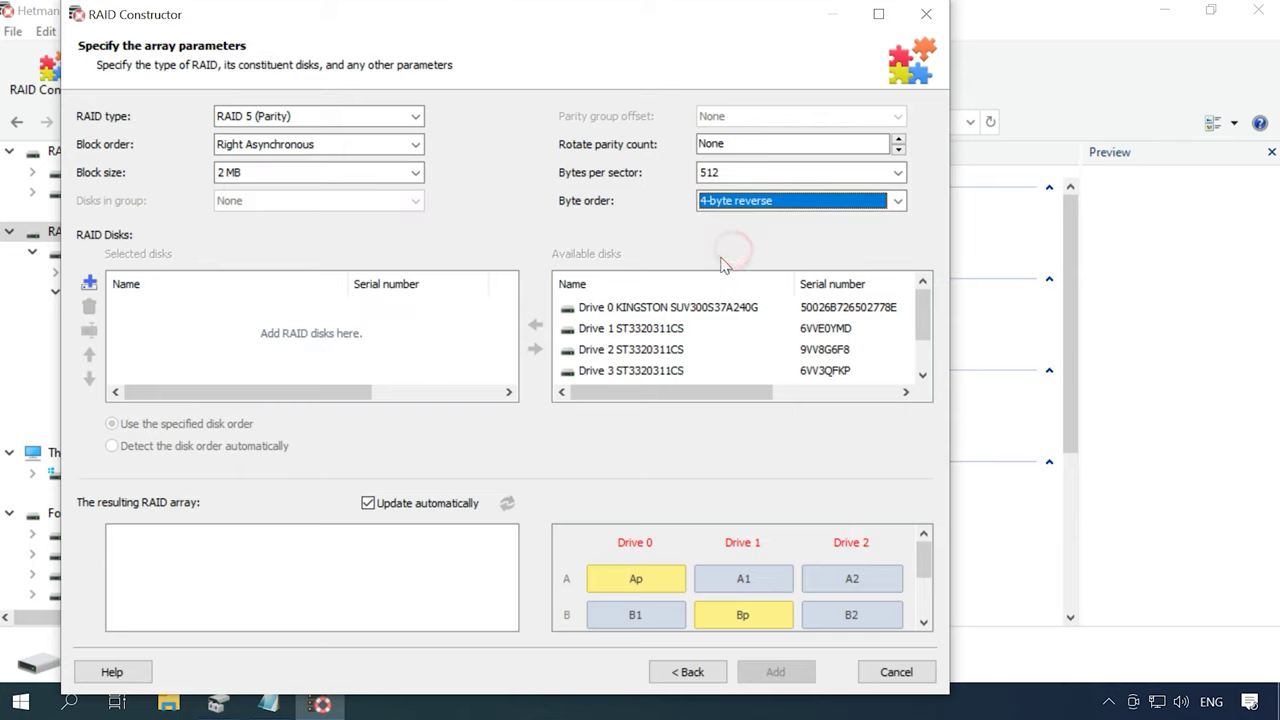
Step: Add the ST3320311CS disks to the array in the order Drive 2, Drive 3, Drive 1
click(607, 348)
click(535, 324)
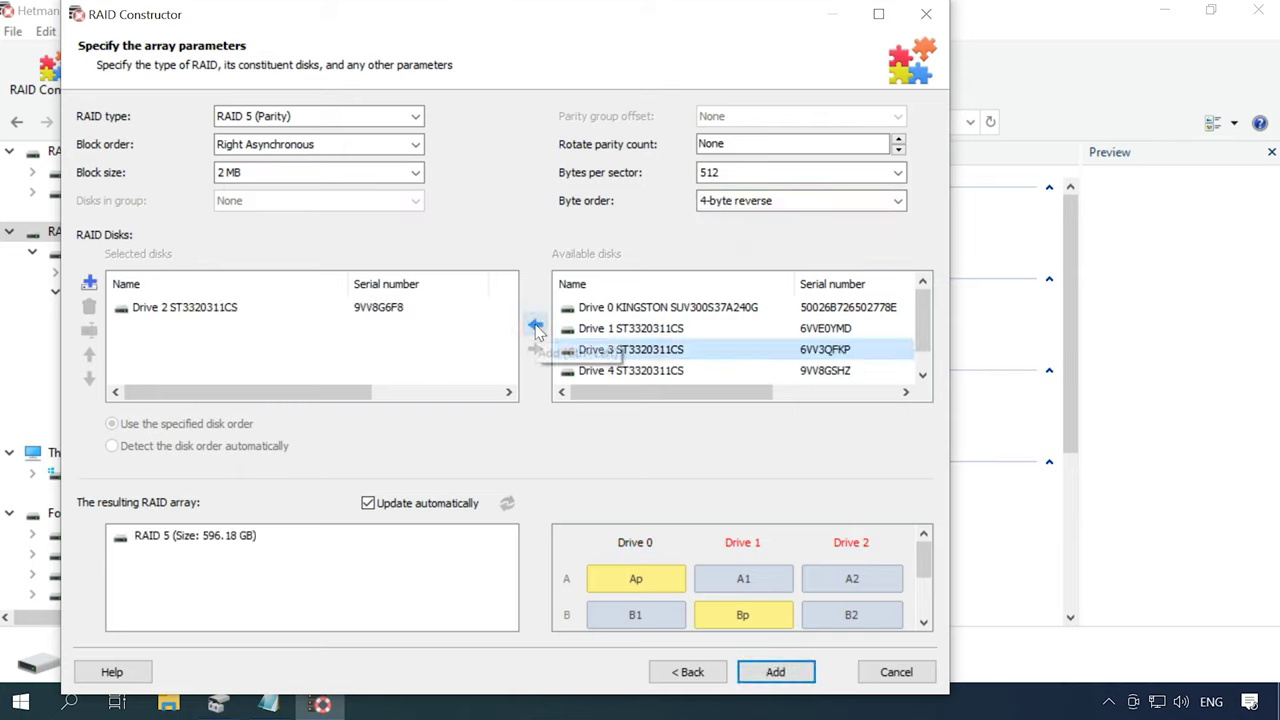
click(535, 324)
click(570, 328)
click(535, 324)
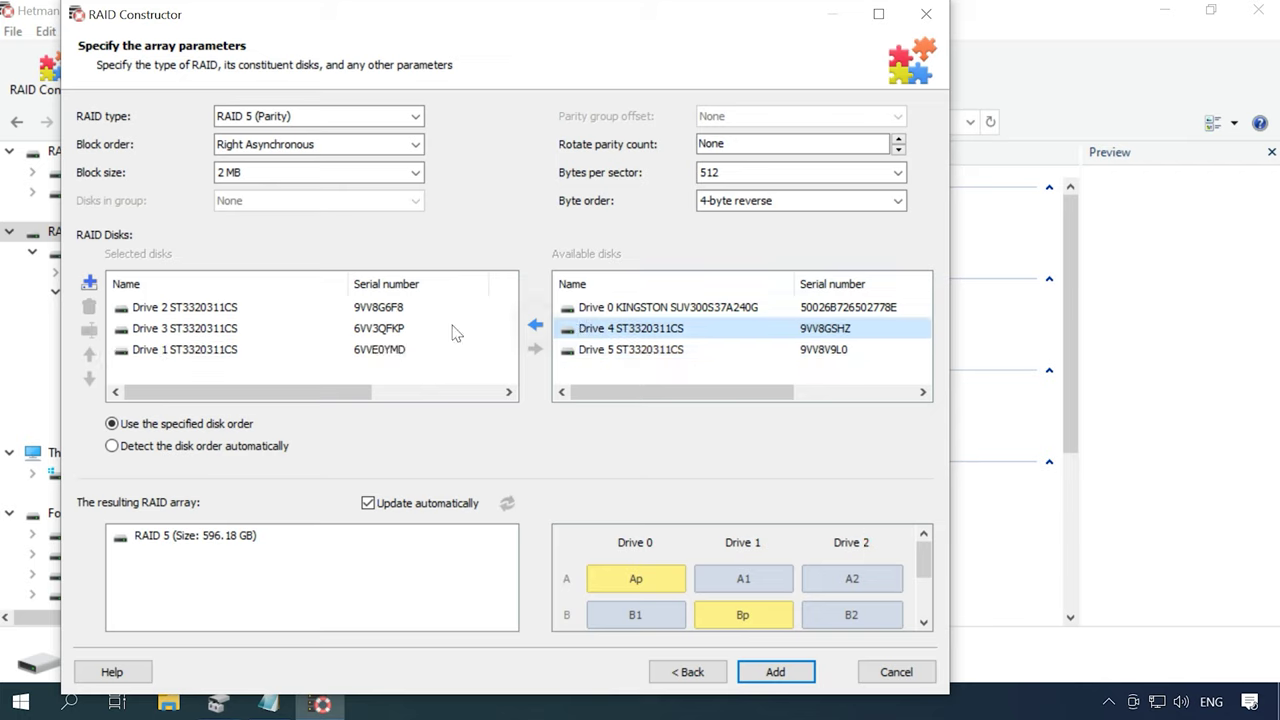
Step: Add two empty disks after the three drives and check the array's disk order
click(89, 284)
click(89, 284)
scroll(215, 340, down, 1)
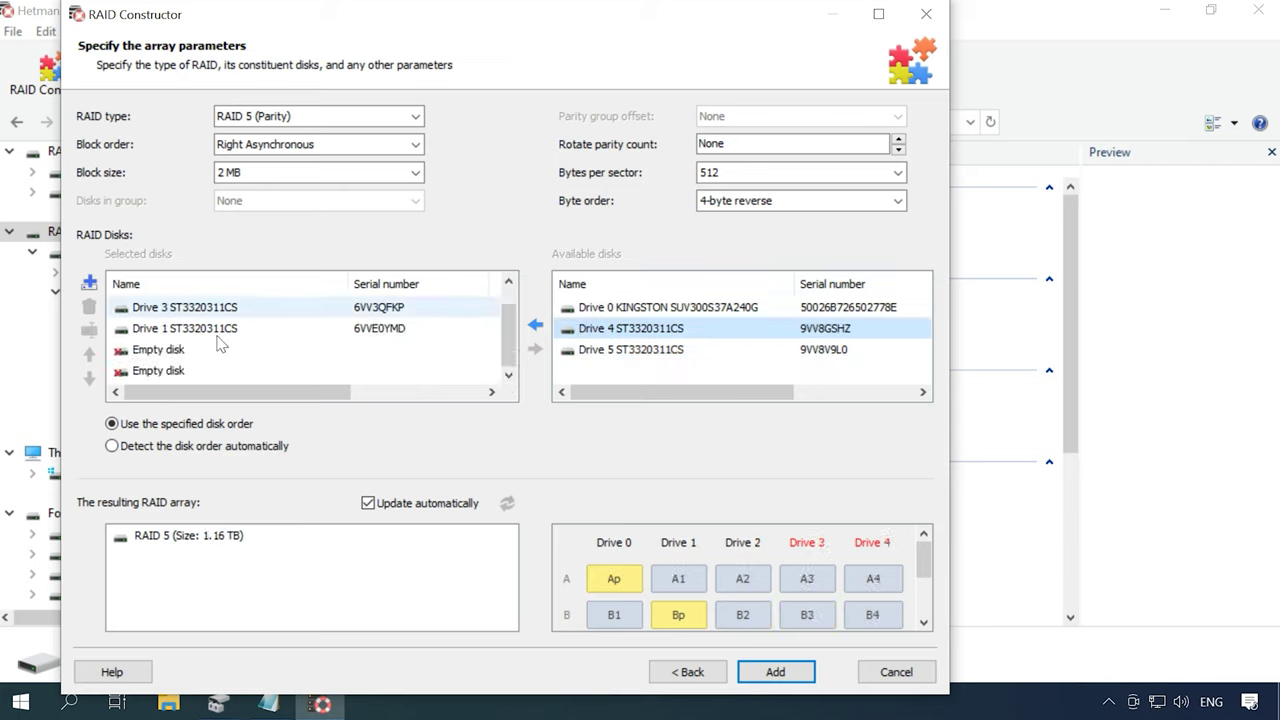
scroll(215, 340, up, 1)
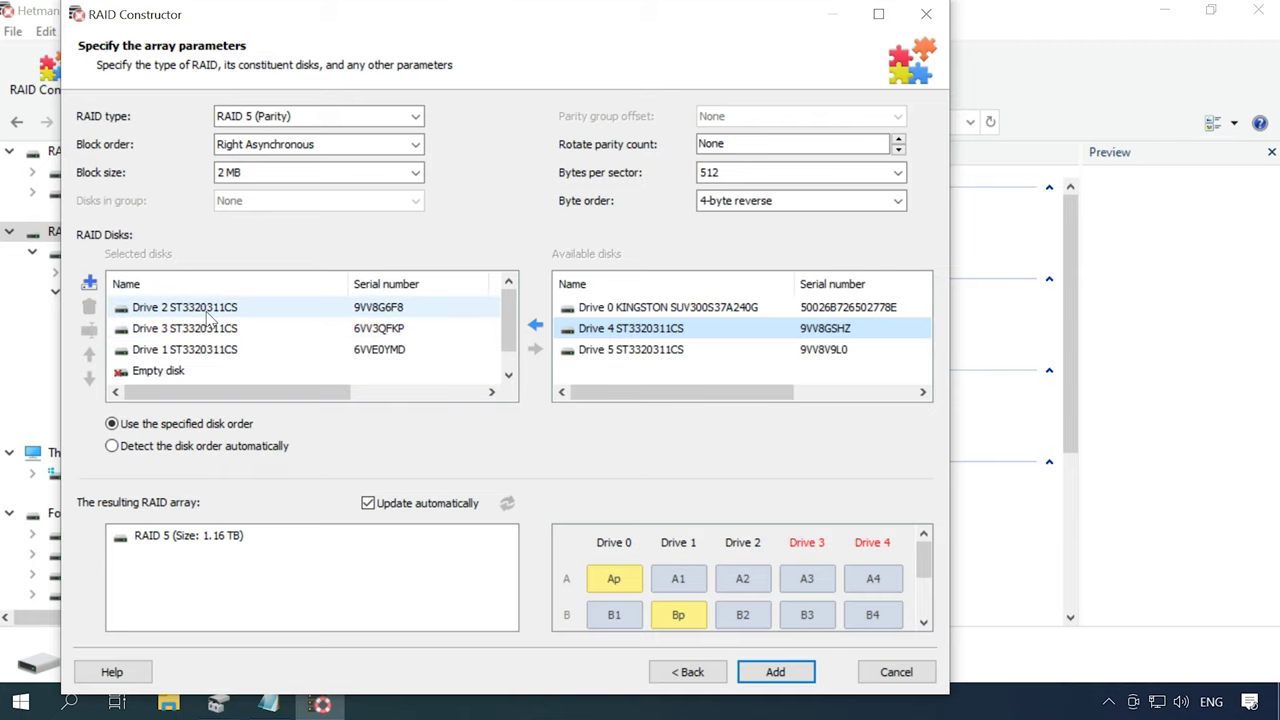